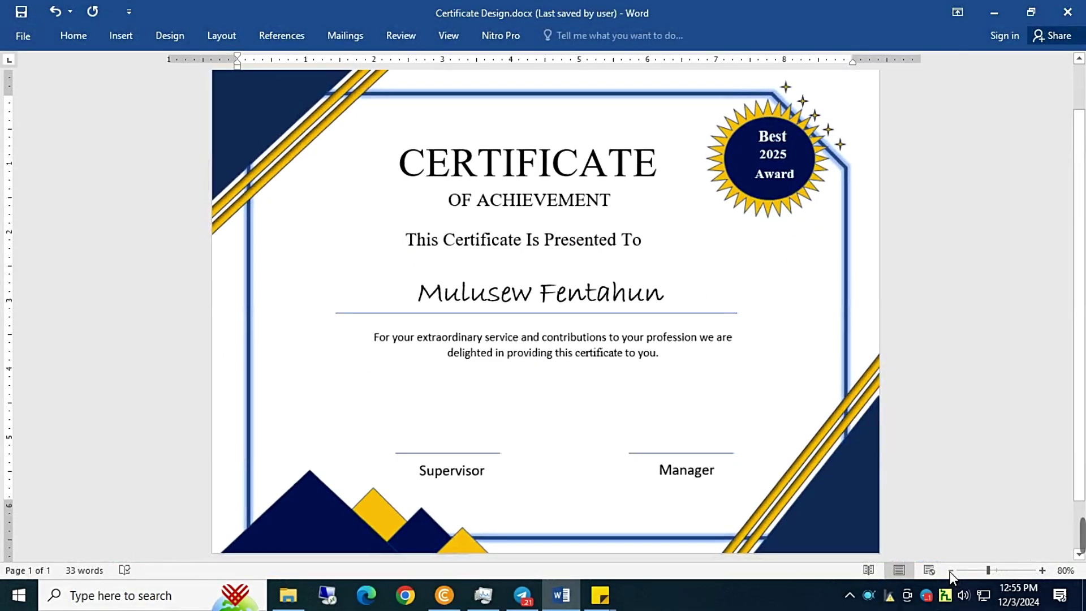
# Set the zoom back to 70% and open the Info view for Certificate Design.
pyautogui.click(950, 570)
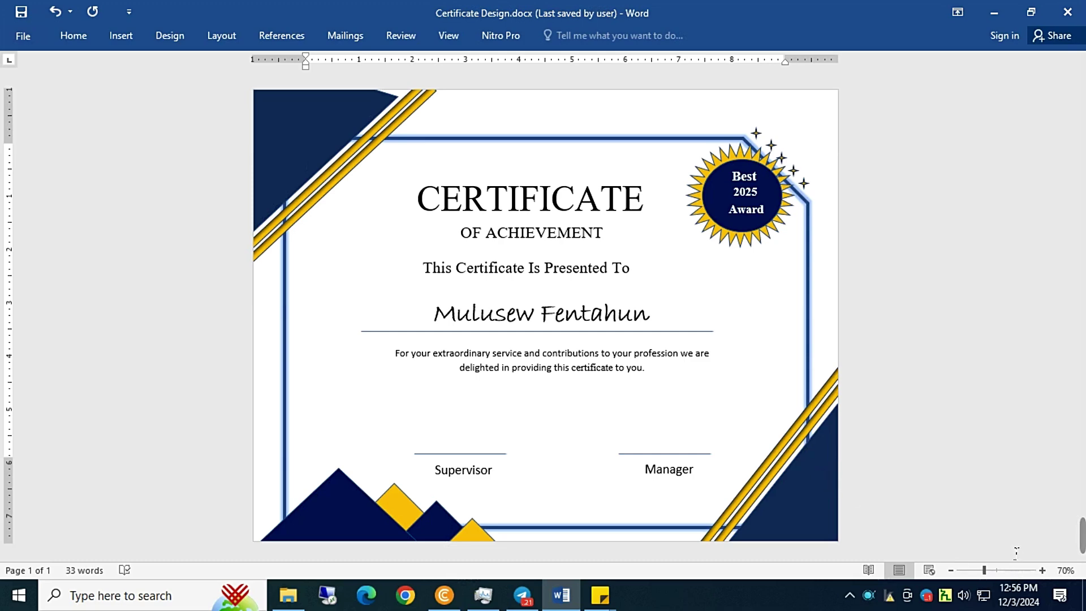
pyautogui.click(1043, 572)
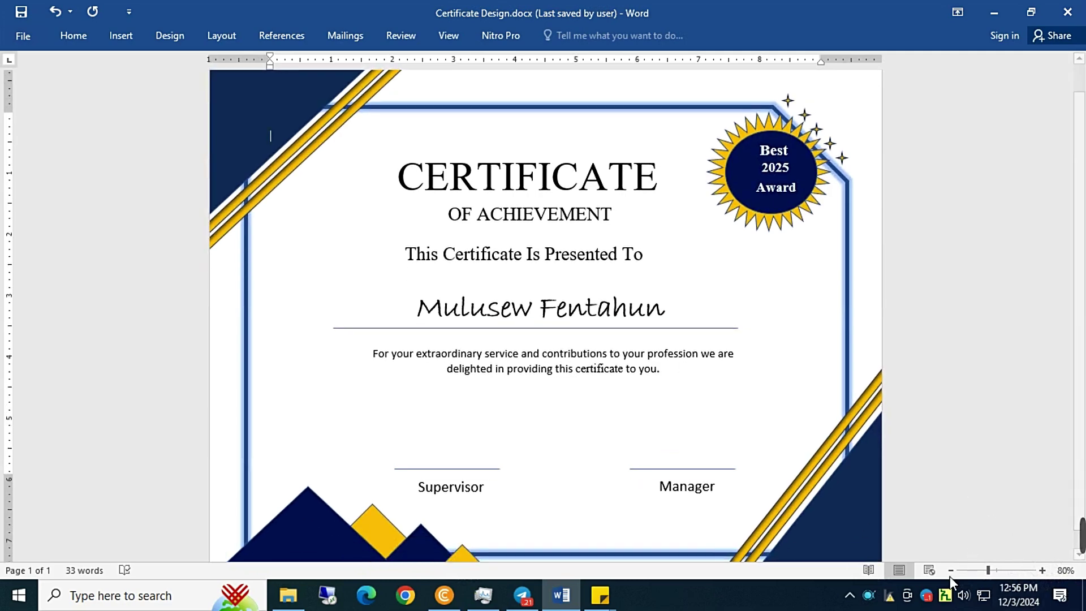
pyautogui.click(950, 570)
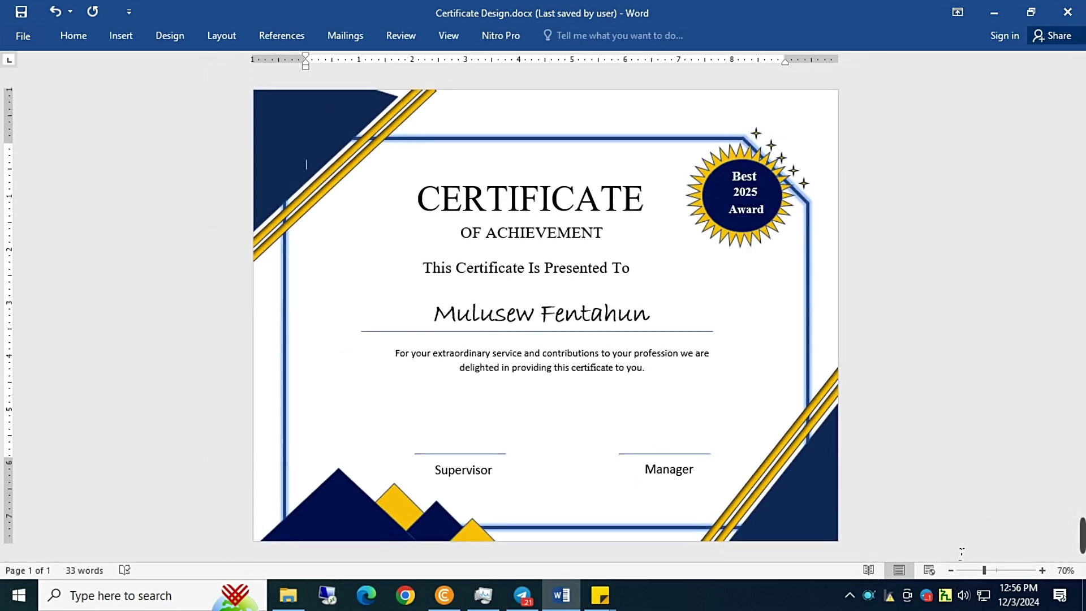
pyautogui.click(23, 36)
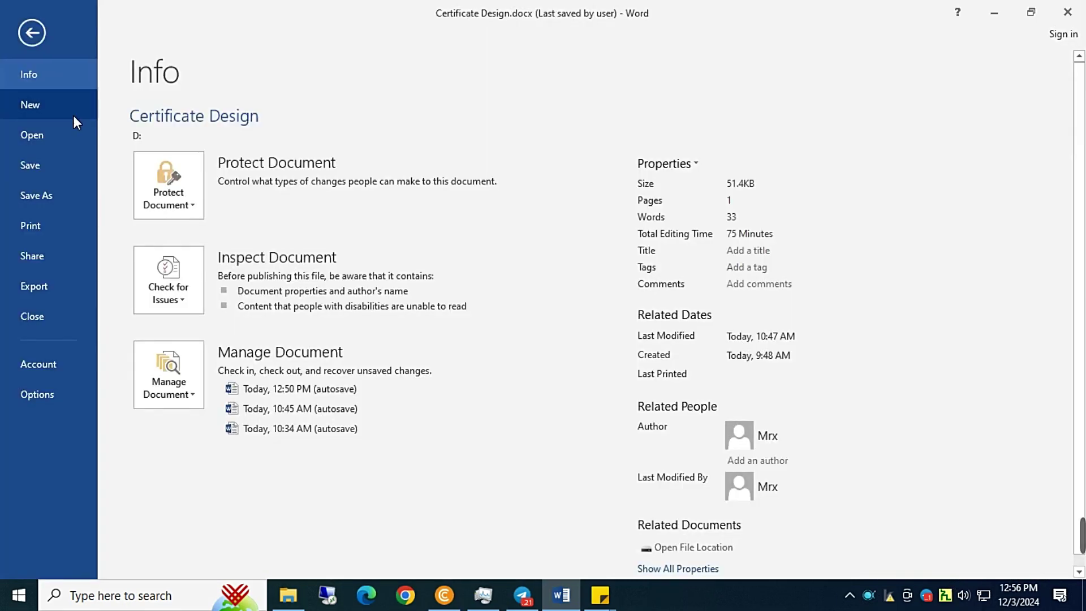
# Create a blank document, switch it to landscape orientation, and collapse the ribbon.
pyautogui.click(37, 105)
pyautogui.click(223, 236)
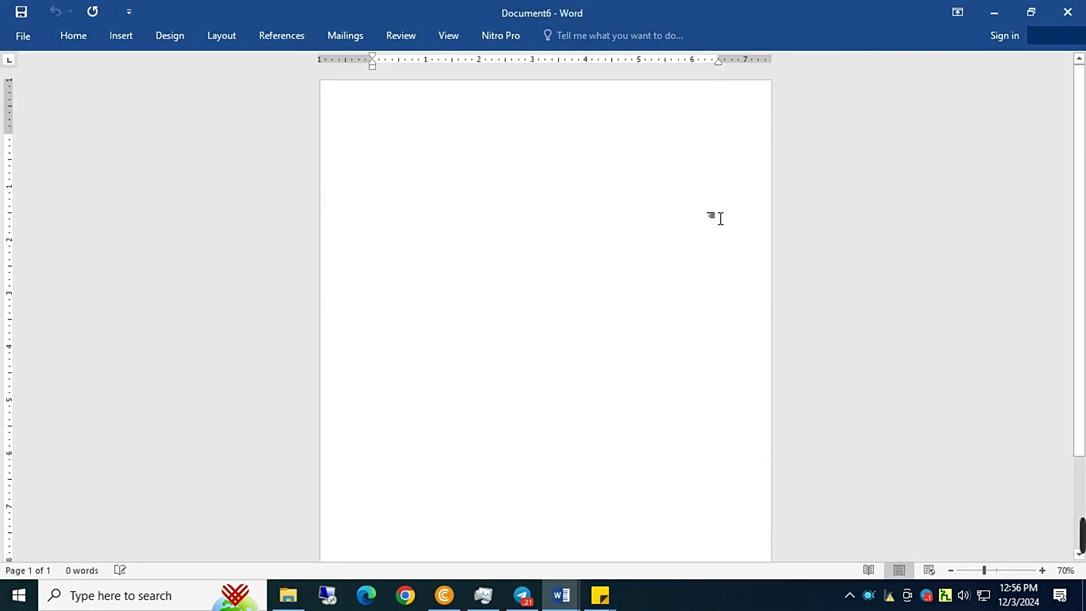
pyautogui.click(223, 35)
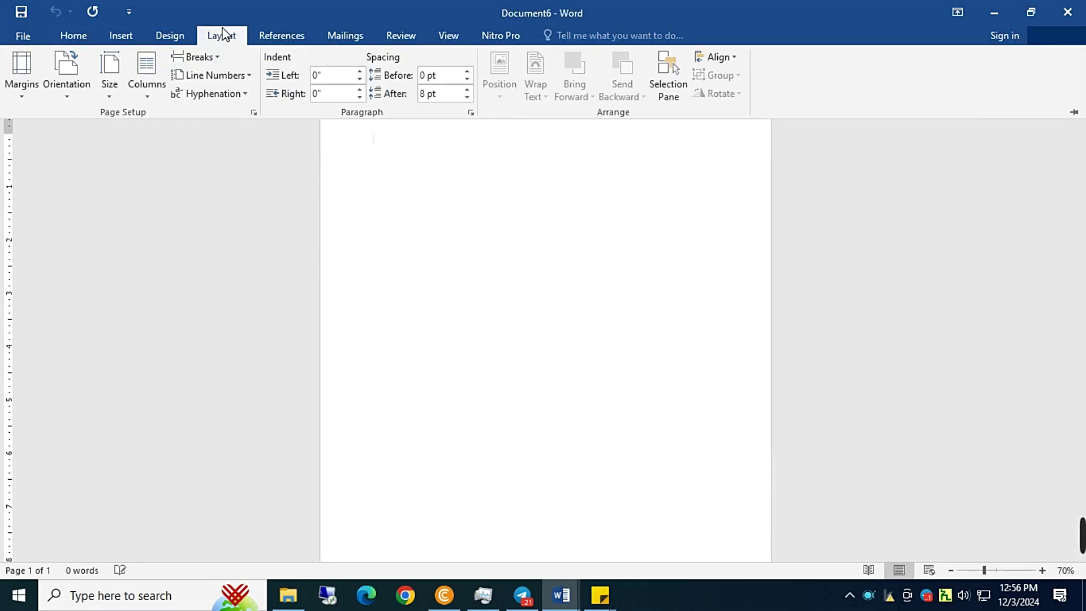
pyautogui.click(69, 96)
pyautogui.click(99, 160)
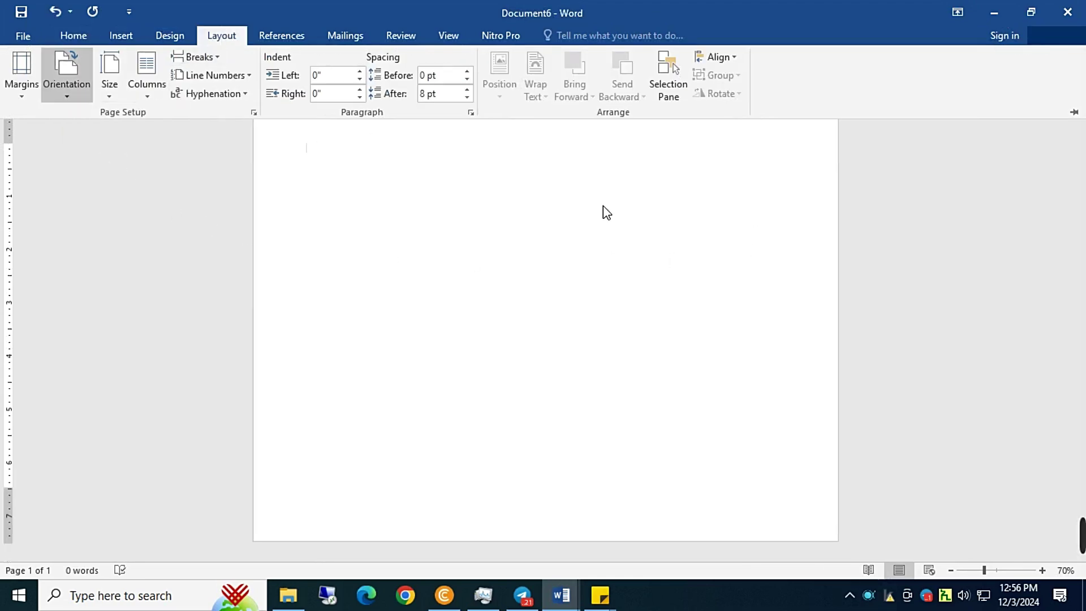
pyautogui.hotkey('ctrl', 'F1')
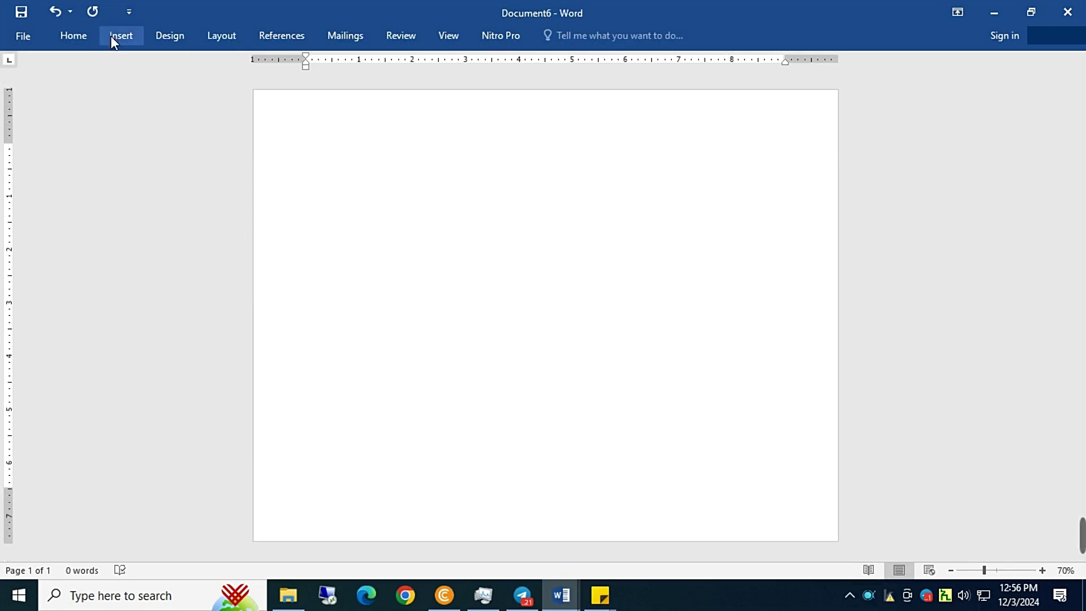
# Draw an Isosceles Triangle and fill it Dark Blue.
pyautogui.click(114, 36)
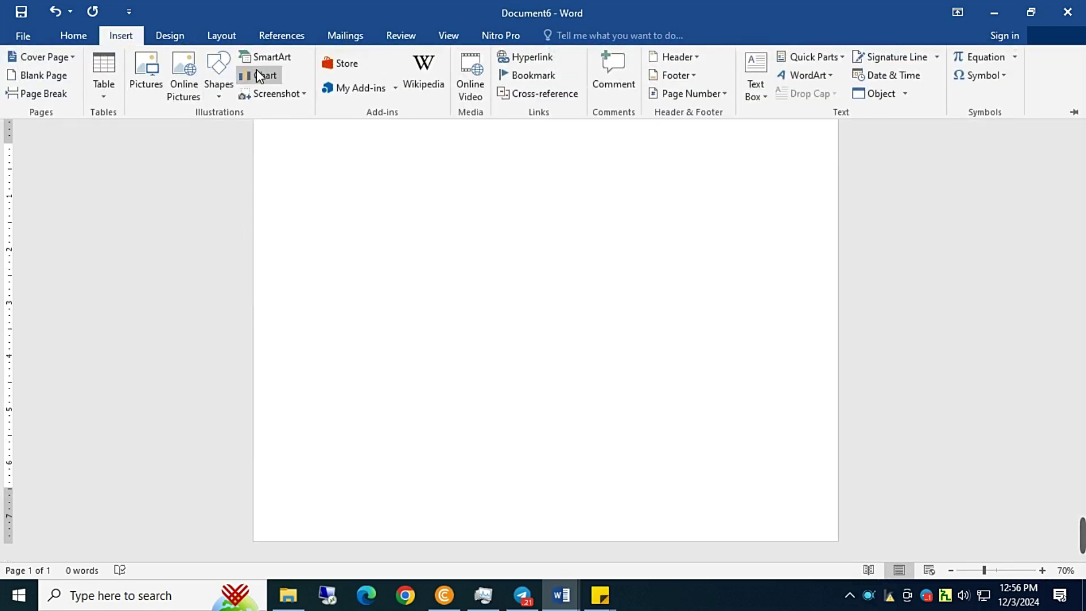
pyautogui.click(221, 99)
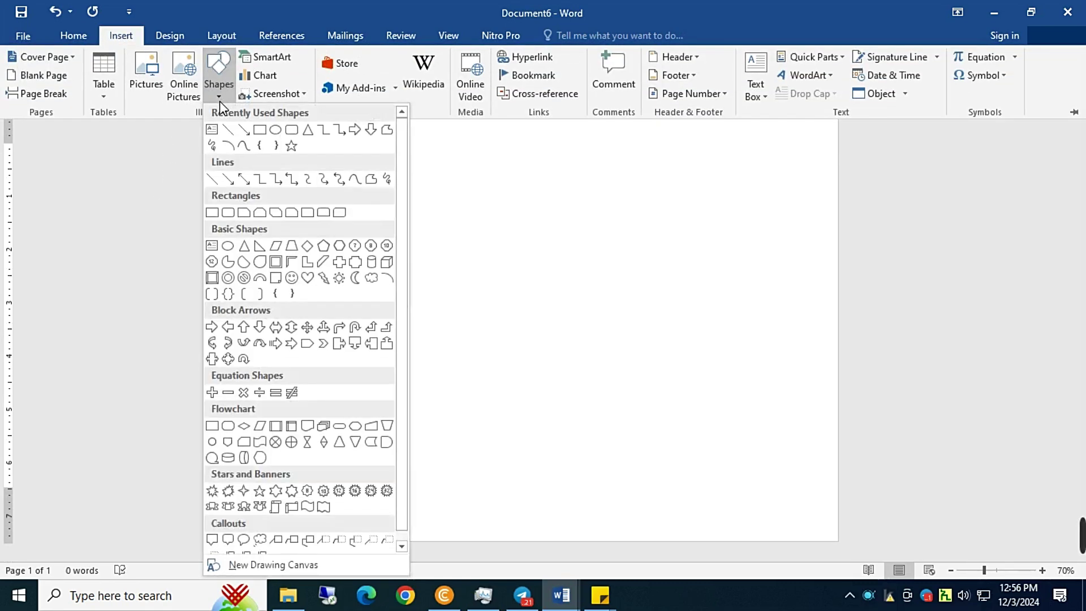
pyautogui.click(307, 129)
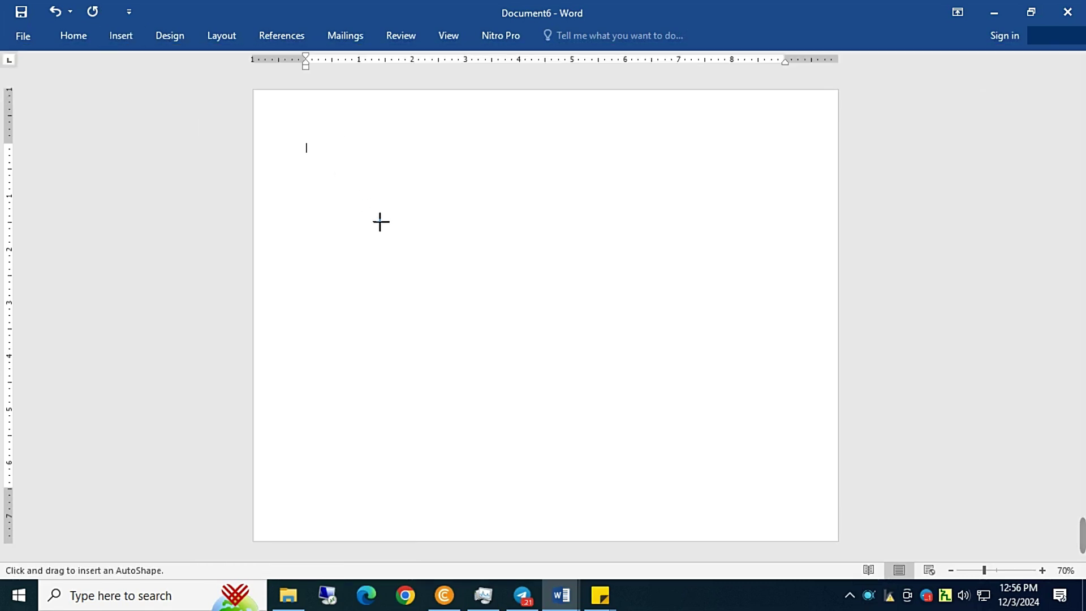
pyautogui.moveTo(371, 194)
pyautogui.mouseDown()
pyautogui.moveTo(639, 407)
pyautogui.moveTo(628, 396)
pyautogui.mouseUp()
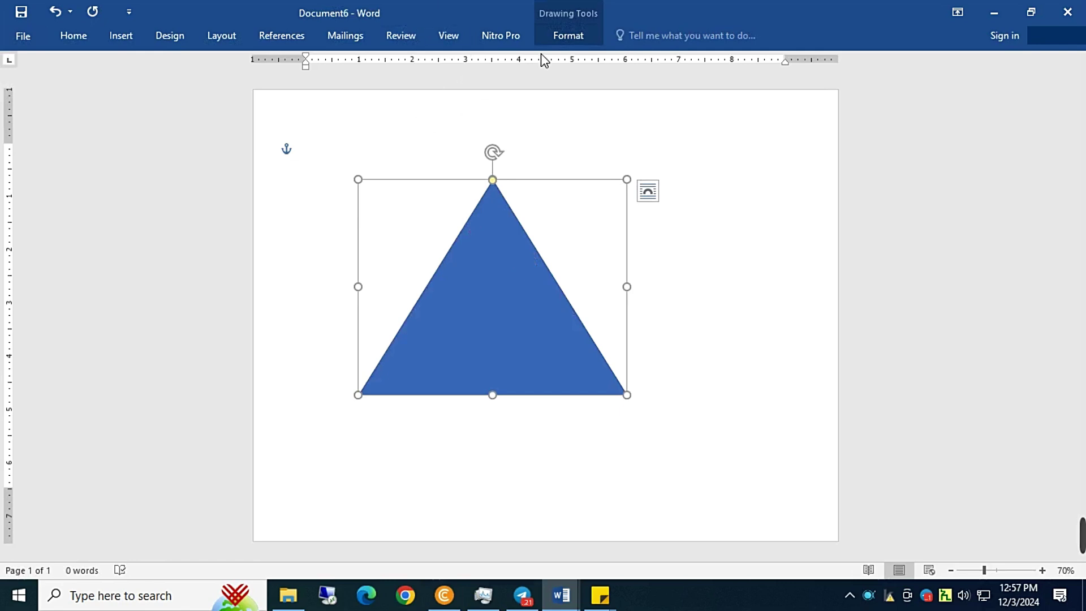
pyautogui.click(574, 36)
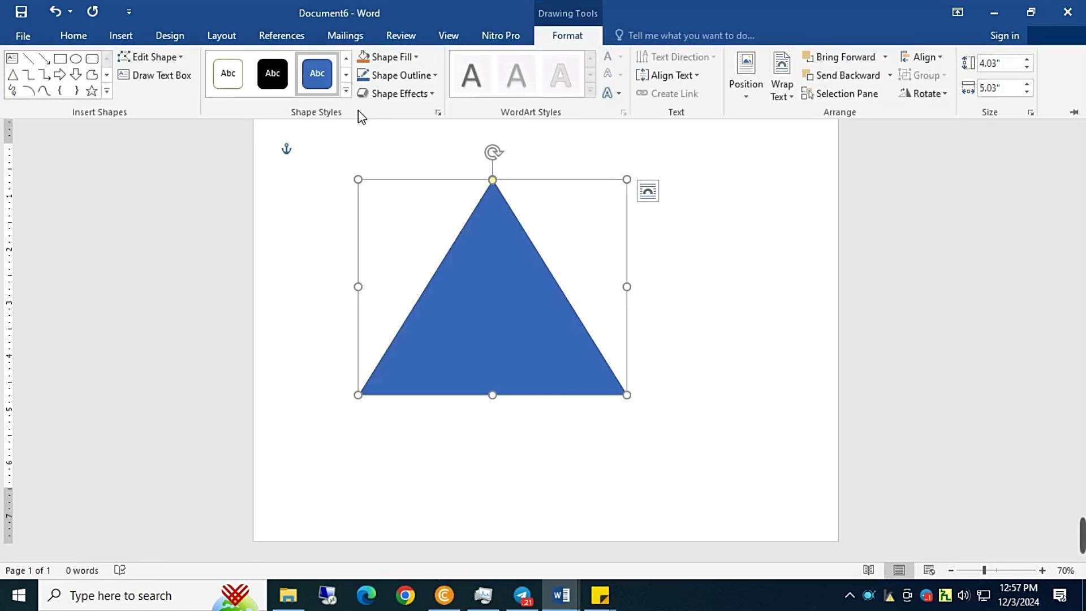
pyautogui.click(416, 58)
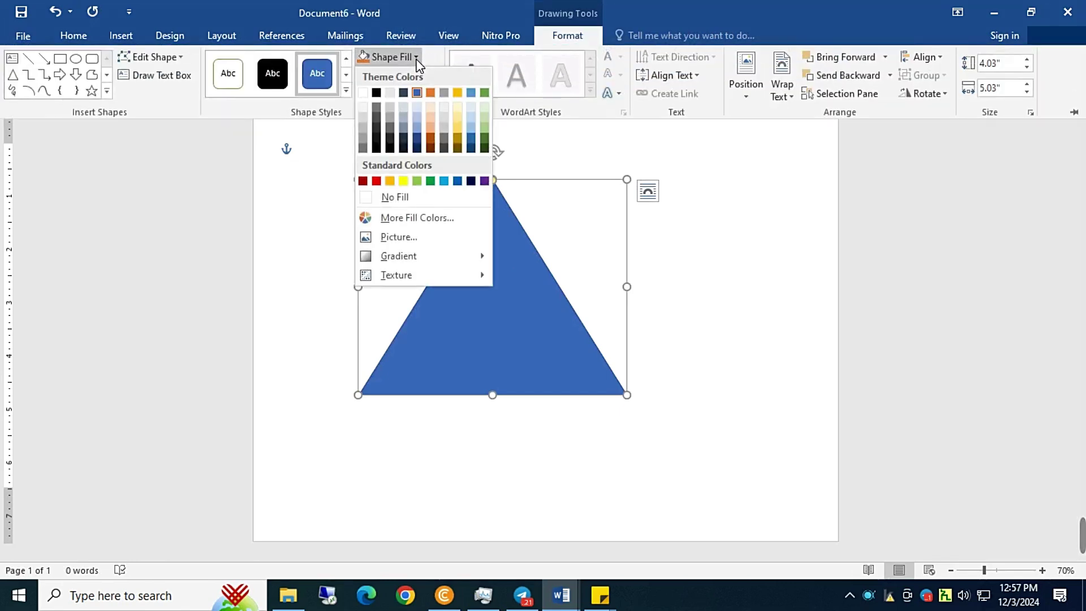
pyautogui.click(471, 181)
pyautogui.click(505, 247)
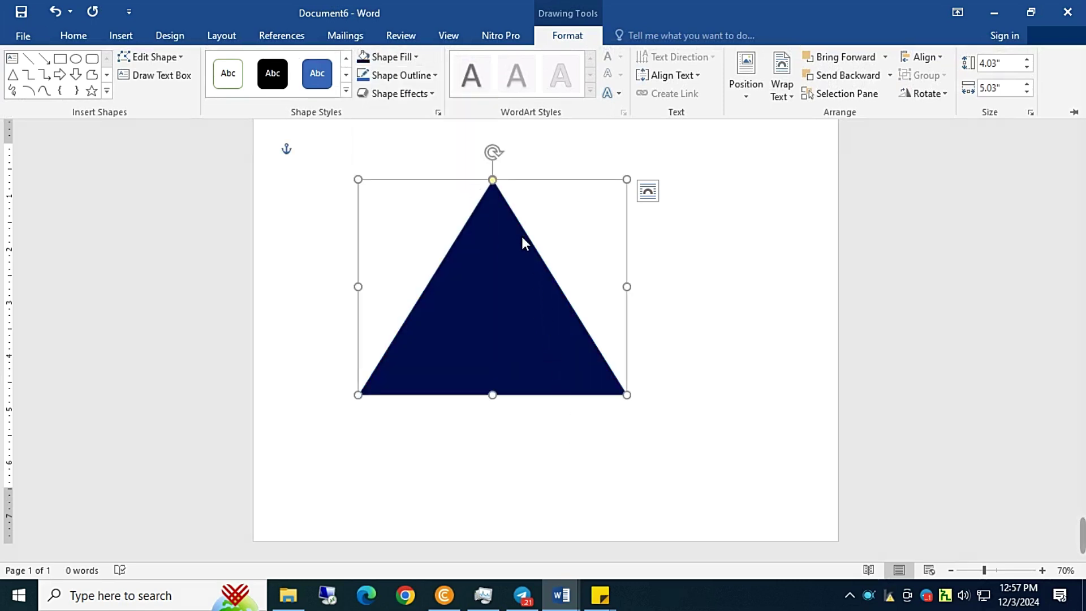
pyautogui.hotkey('ctrl', 'F1')
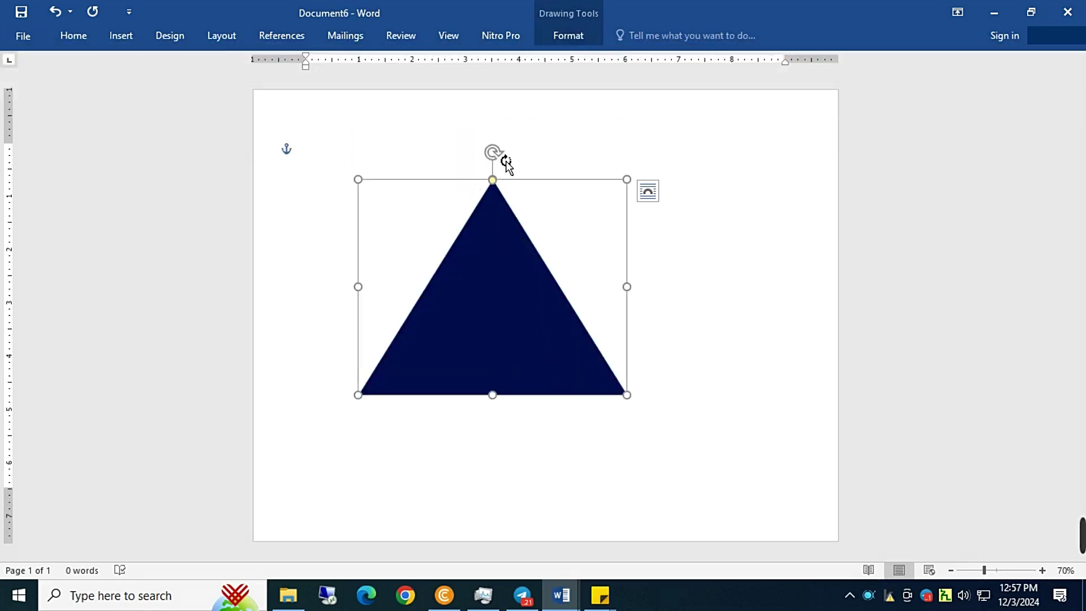
# Rotate, enlarge and move the navy triangle into the page corner.
pyautogui.moveTo(492, 153); pyautogui.dragTo(582, 290)
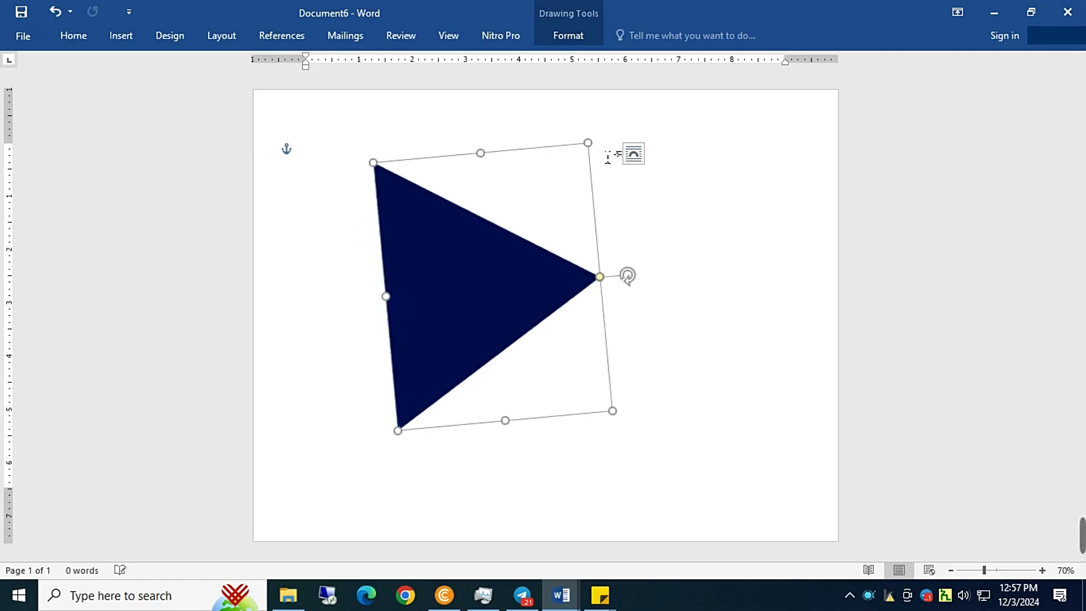
pyautogui.moveTo(596, 150); pyautogui.dragTo(656, 99)
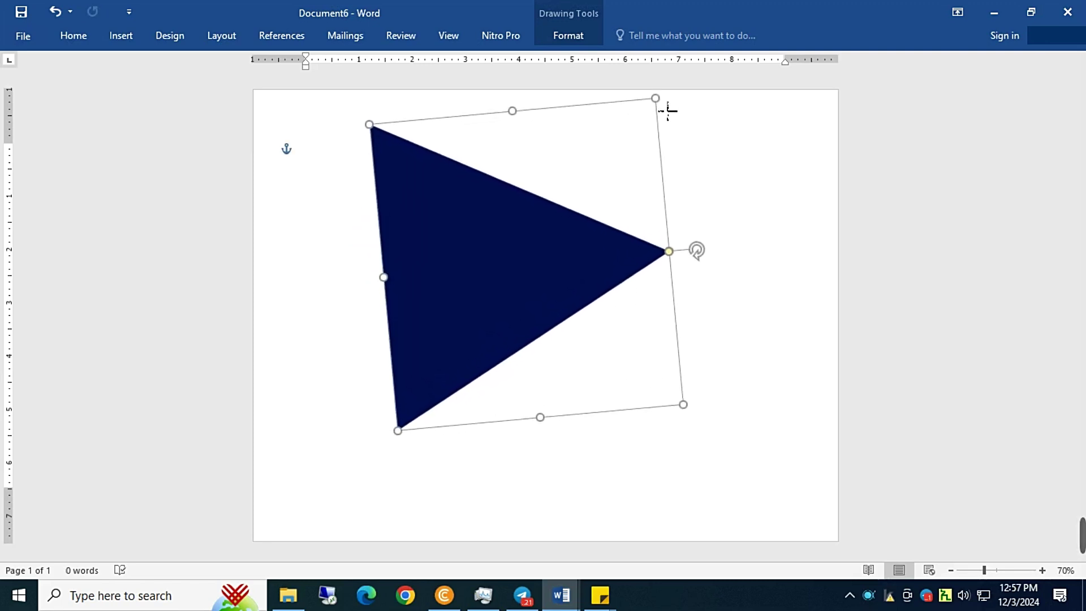
pyautogui.moveTo(544, 324)
pyautogui.mouseDown()
pyautogui.moveTo(335, 172)
pyautogui.moveTo(338, 193)
pyautogui.mouseUp()
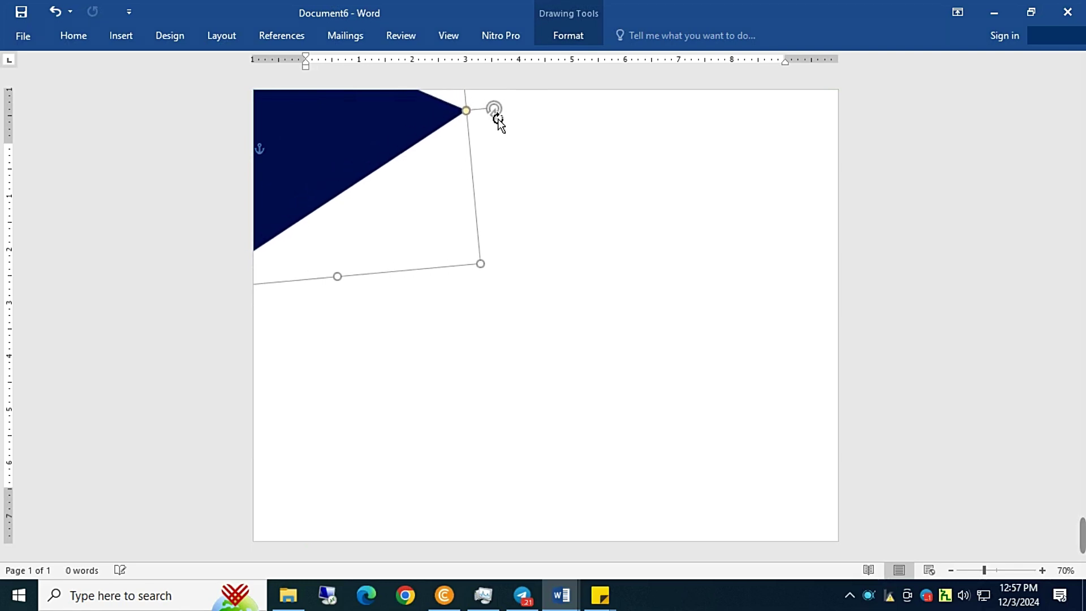
pyautogui.moveTo(501, 119); pyautogui.dragTo(506, 102)
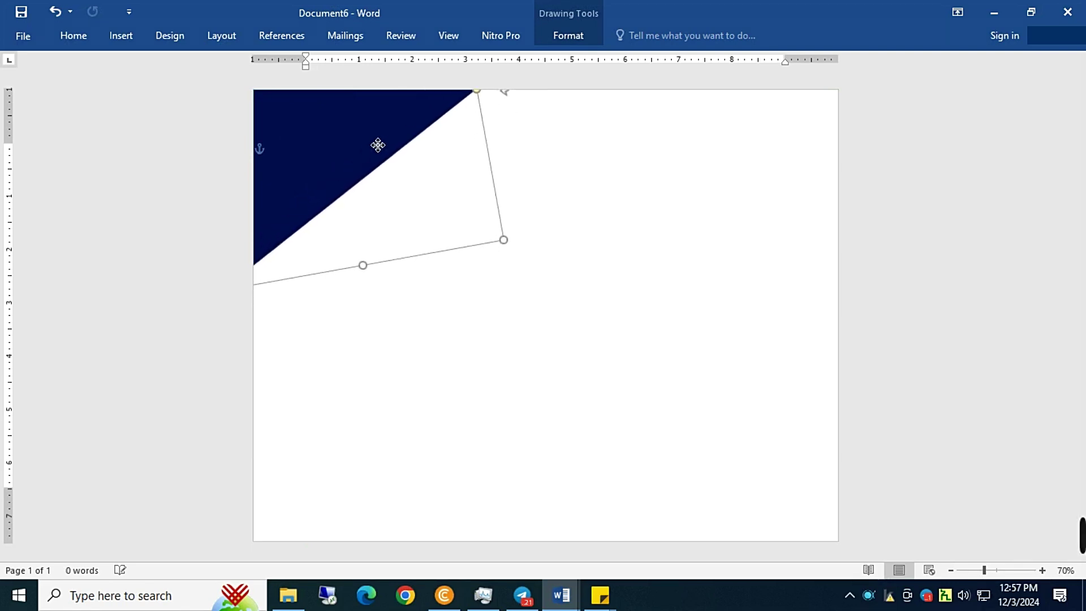
pyautogui.moveTo(377, 145)
pyautogui.mouseDown()
pyautogui.moveTo(366, 144)
pyautogui.moveTo(477, 293)
pyautogui.moveTo(649, 445)
pyautogui.moveTo(764, 521)
pyautogui.moveTo(766, 504)
pyautogui.moveTo(757, 511)
pyautogui.mouseUp()
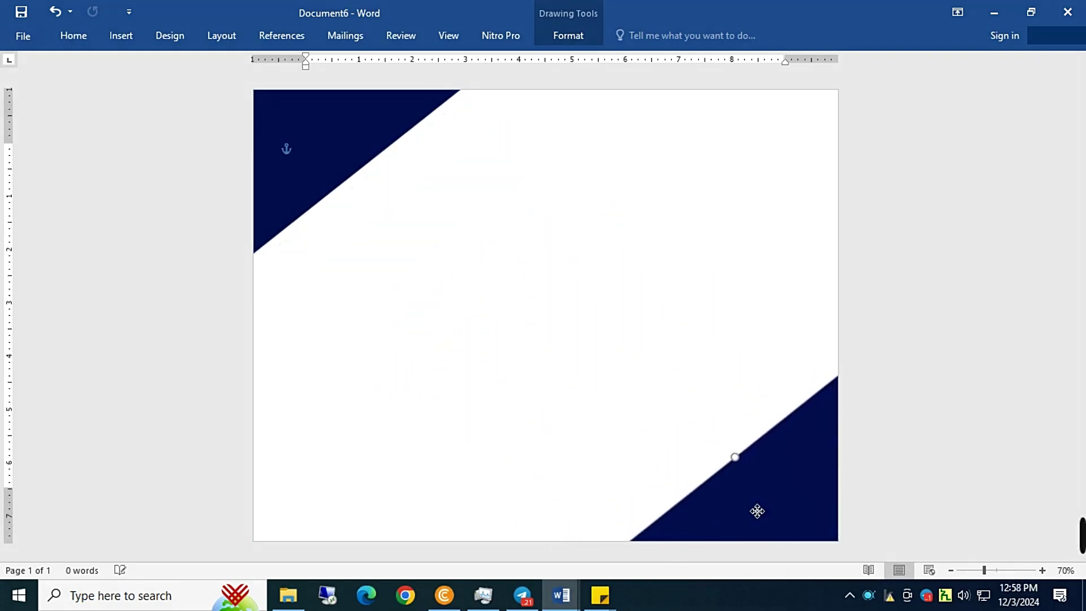
pyautogui.click(570, 309)
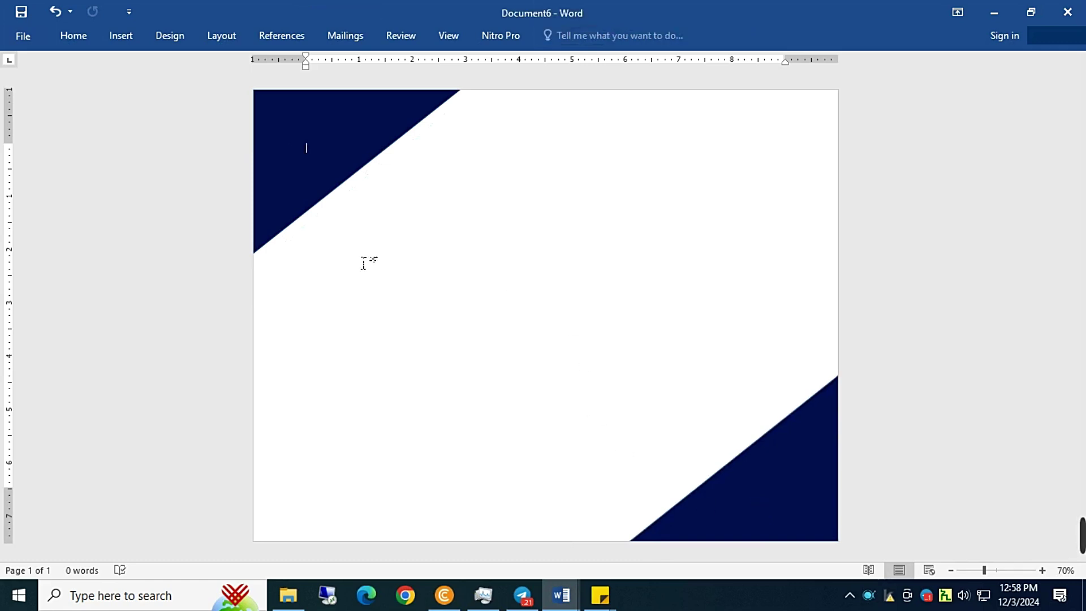
# Draw a line, colour it yellow, and angle it along the top-left triangle's edge.
pyautogui.click(122, 36)
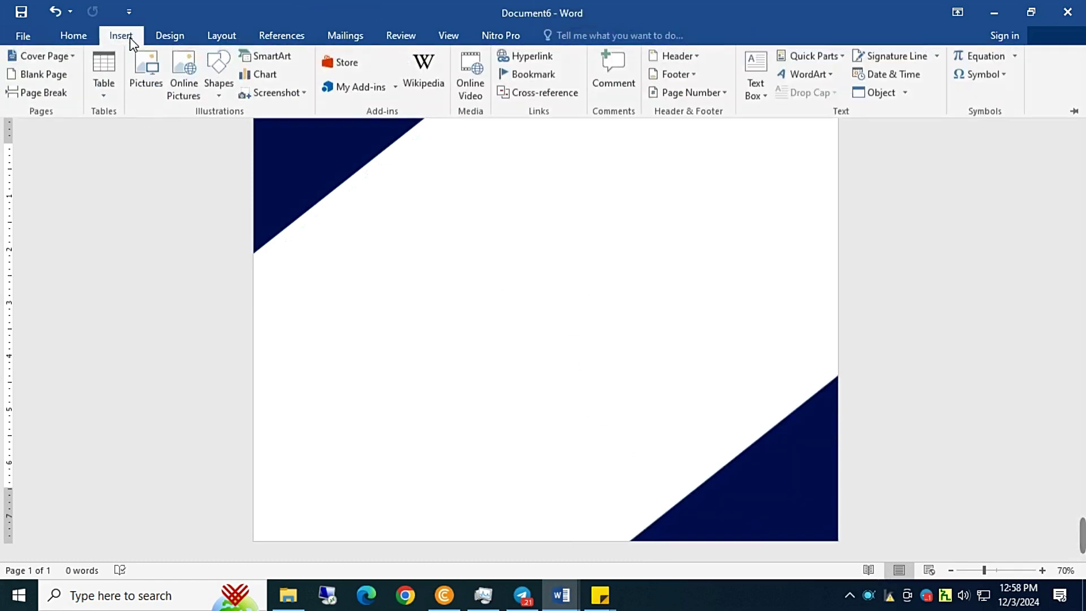
pyautogui.click(219, 96)
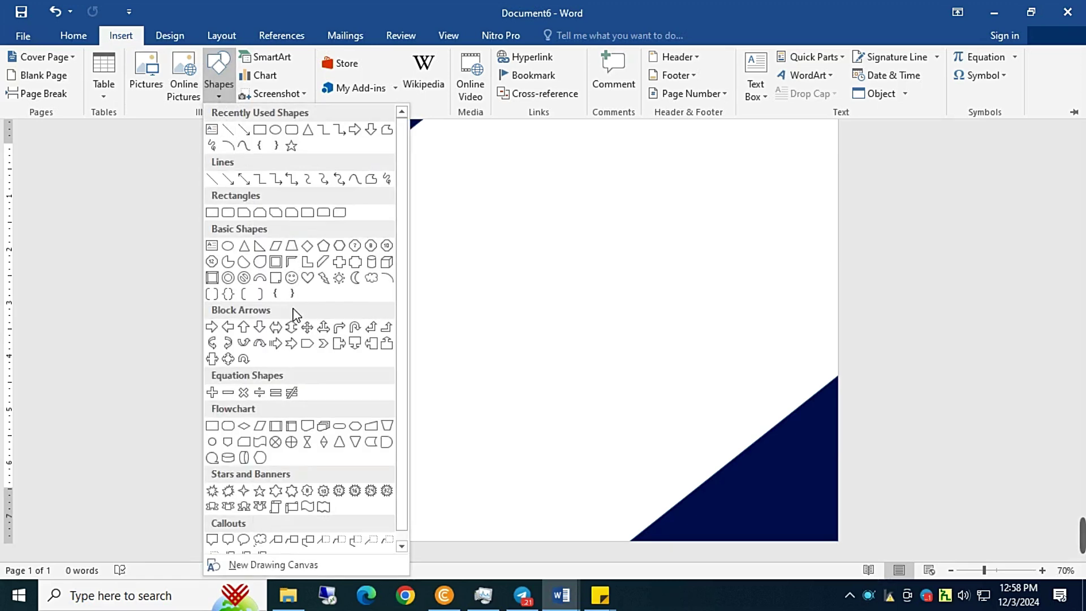
pyautogui.click(249, 131)
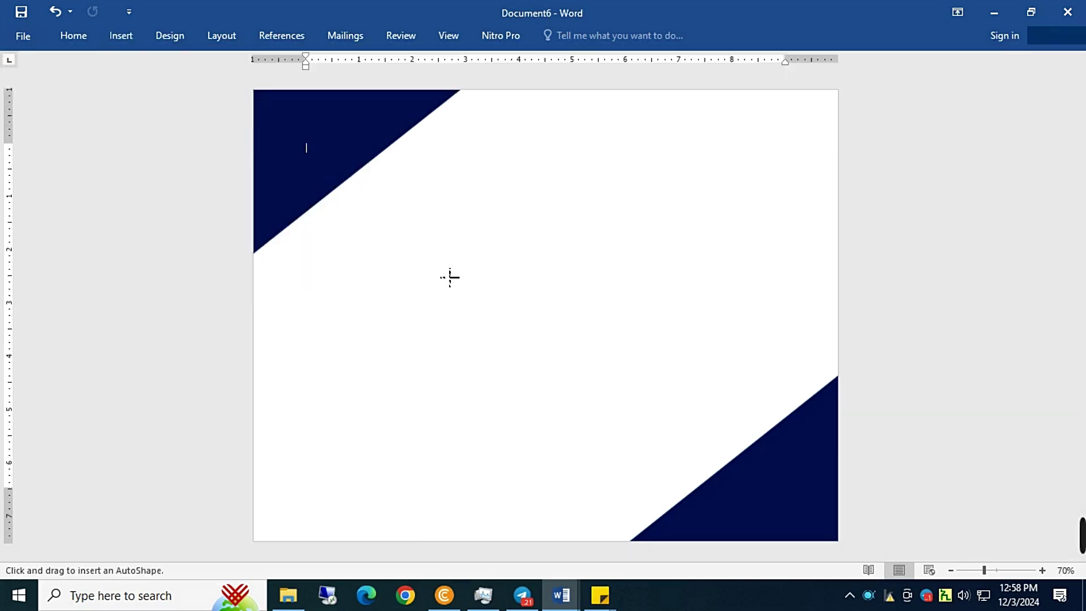
pyautogui.moveTo(469, 253); pyautogui.dragTo(691, 256)
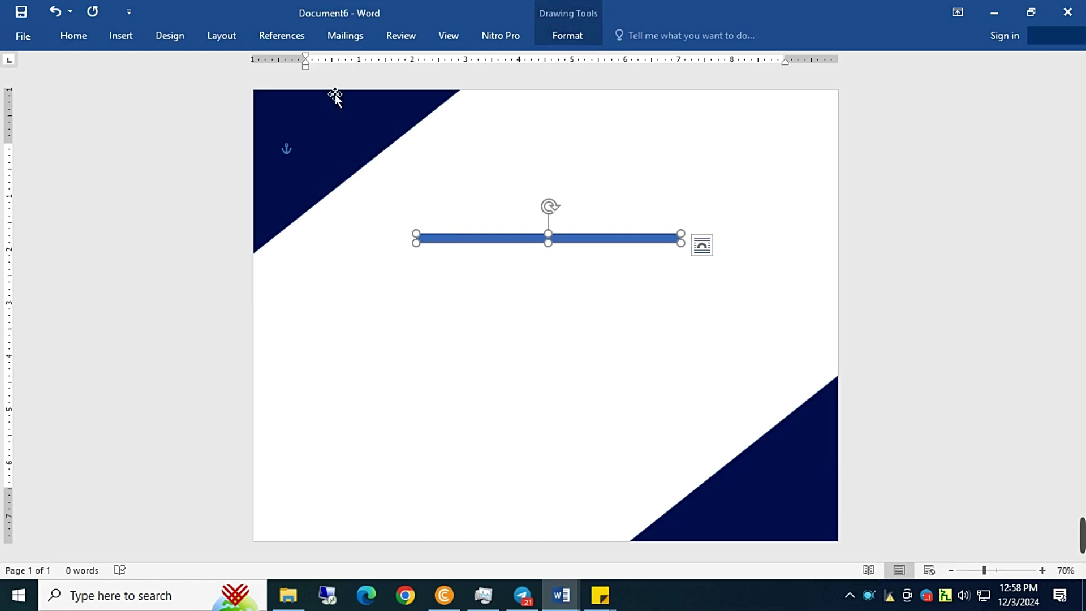
pyautogui.click(565, 35)
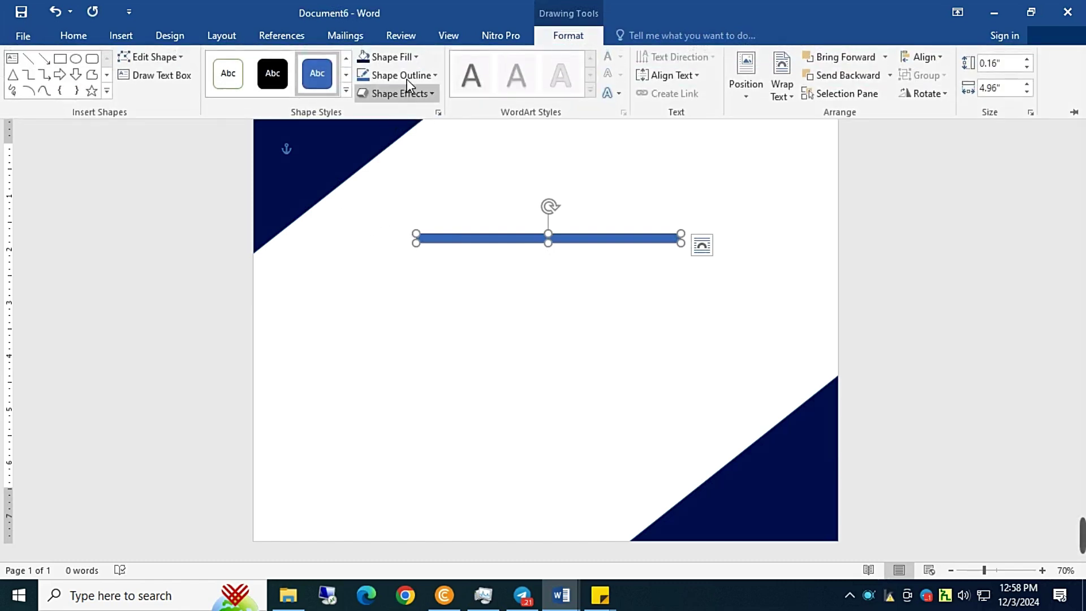
pyautogui.click(416, 57)
pyautogui.click(405, 179)
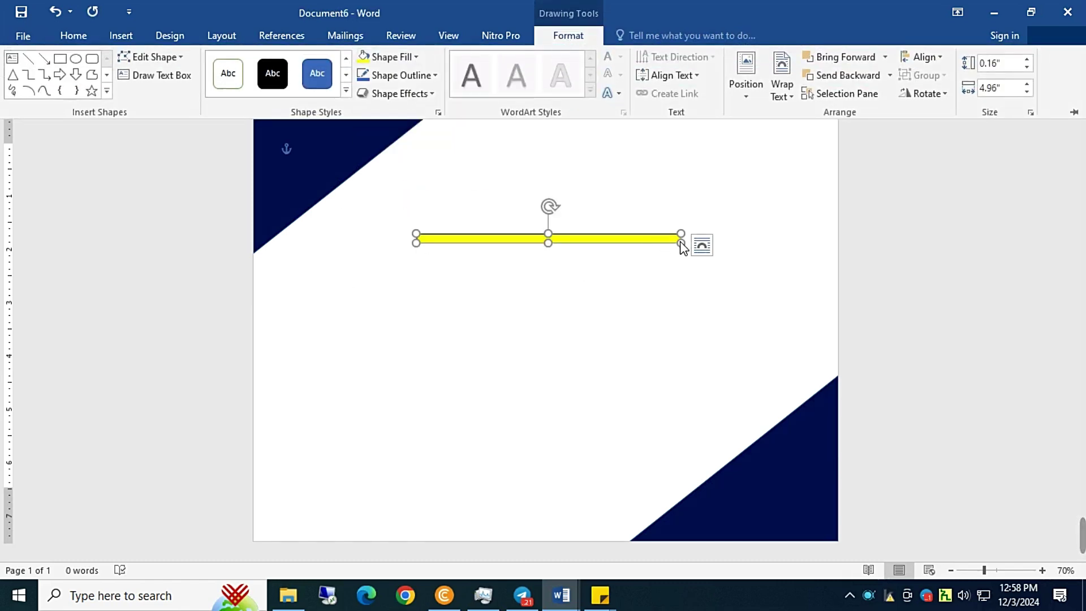
pyautogui.moveTo(682, 247); pyautogui.dragTo(732, 247)
pyautogui.moveTo(574, 207); pyautogui.dragTo(413, 189)
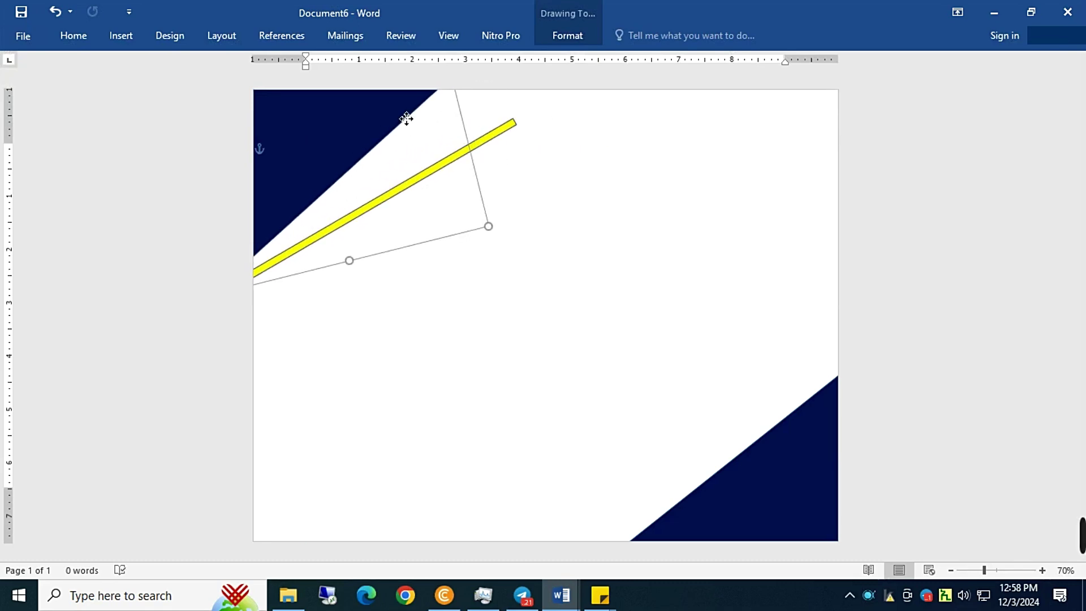
pyautogui.moveTo(368, 174); pyautogui.dragTo(362, 117)
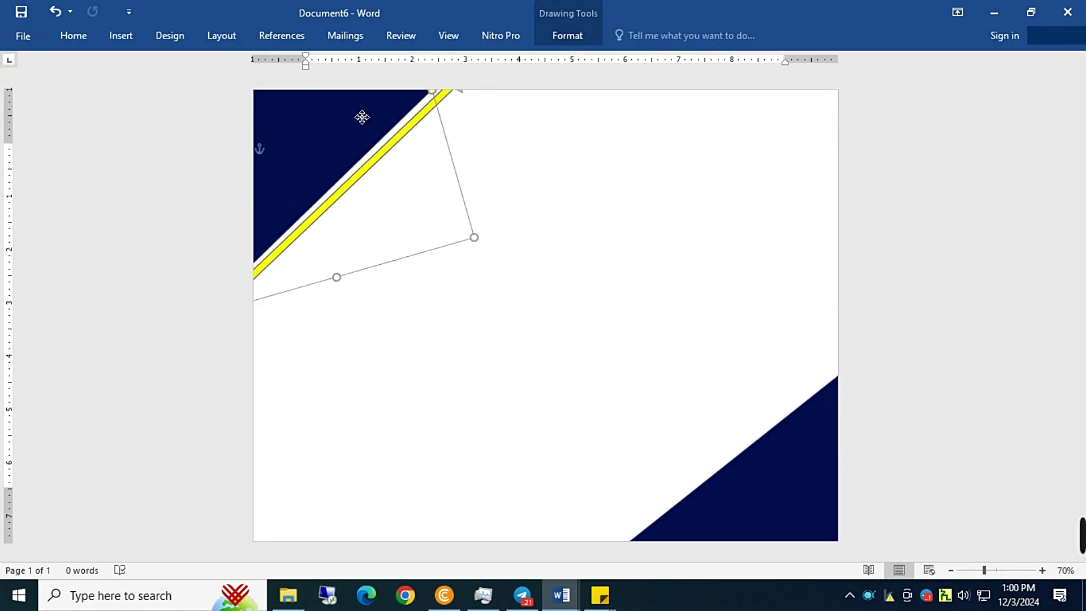
# Copy the yellow bar into parallel stripes and duplicate them at the bottom-right corner.
pyautogui.click(472, 148)
pyautogui.click(388, 169)
pyautogui.hotkey('ctrl', 'c')
pyautogui.hotkey('ctrl', 'v')
pyautogui.hotkey('ctrl', 'v')
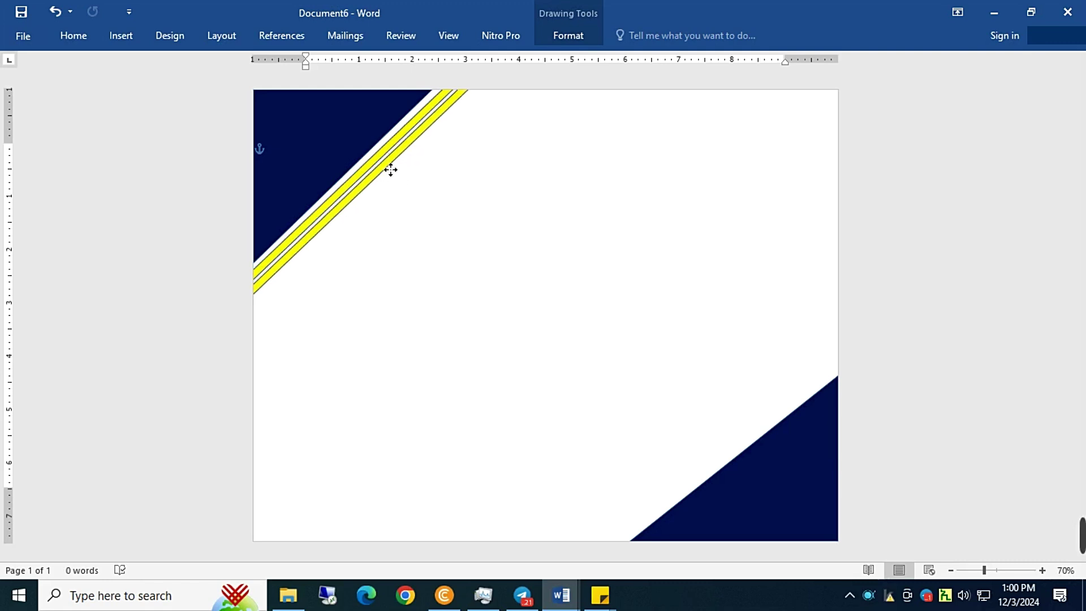
pyautogui.click(419, 214)
pyautogui.moveTo(391, 175); pyautogui.dragTo(747, 436)
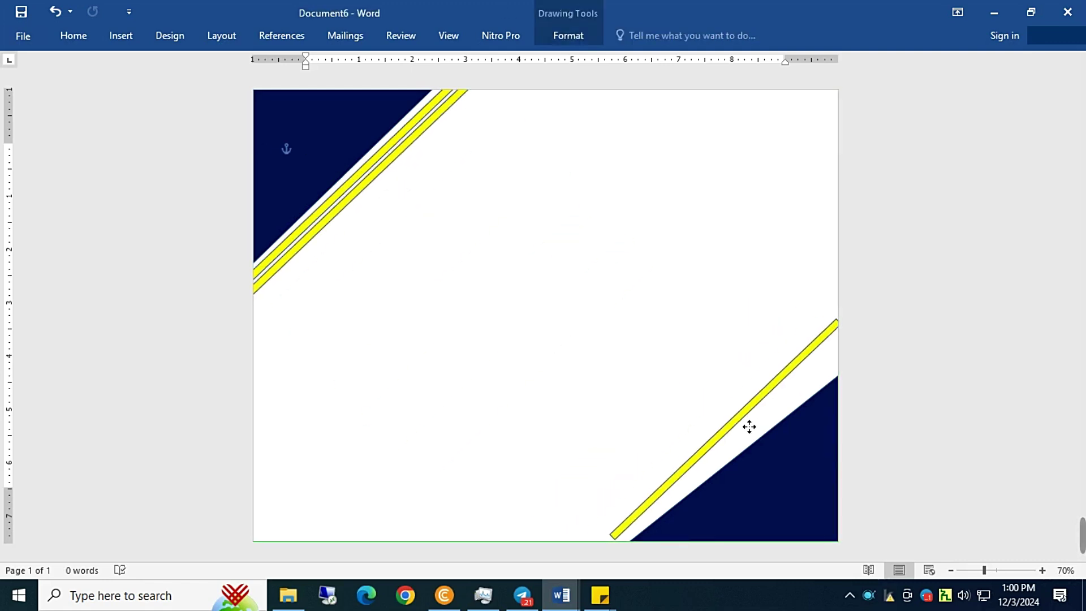
pyautogui.click(120, 35)
# Draw a page-sized Snip and Round Single Corner Rectangle frame with a 4½ pt outline.
pyautogui.click(222, 95)
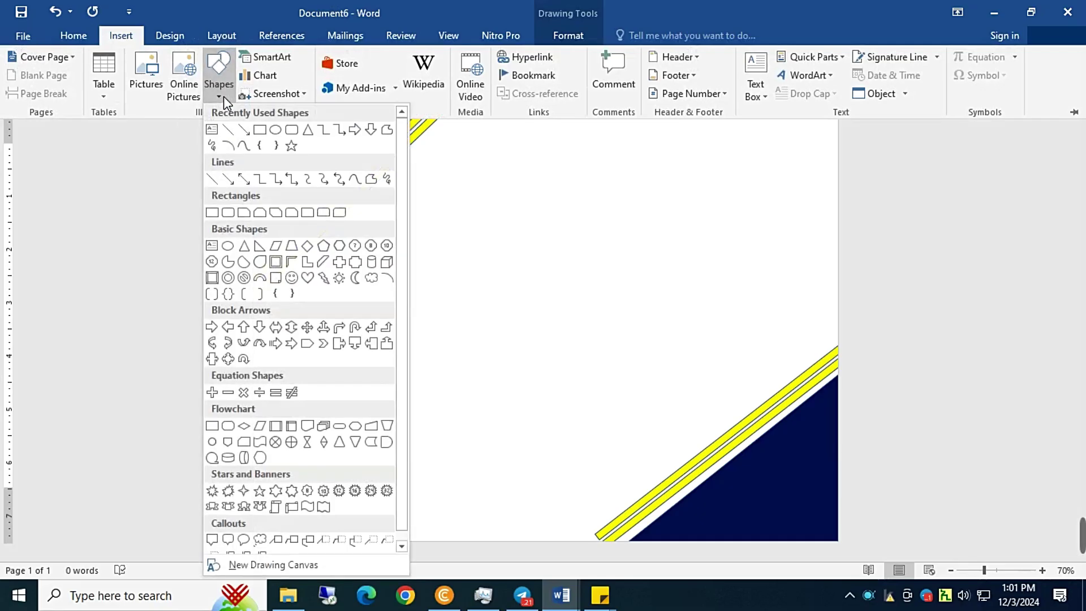
pyautogui.click(291, 213)
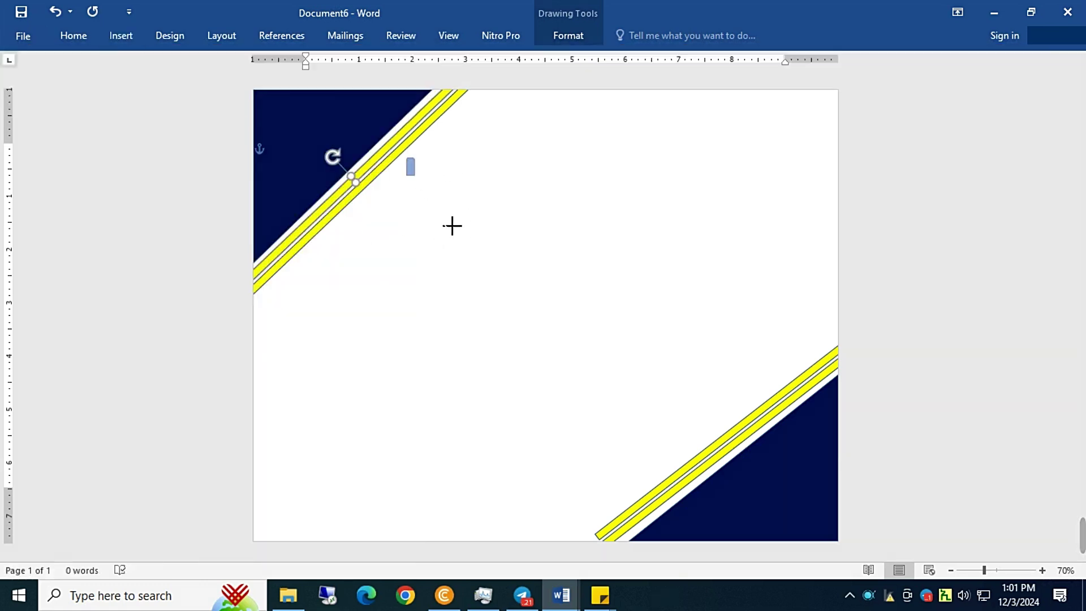
pyautogui.moveTo(405, 158); pyautogui.dragTo(774, 402)
pyautogui.moveTo(656, 332); pyautogui.dragTo(575, 317)
pyautogui.moveTo(691, 387); pyautogui.dragTo(809, 534)
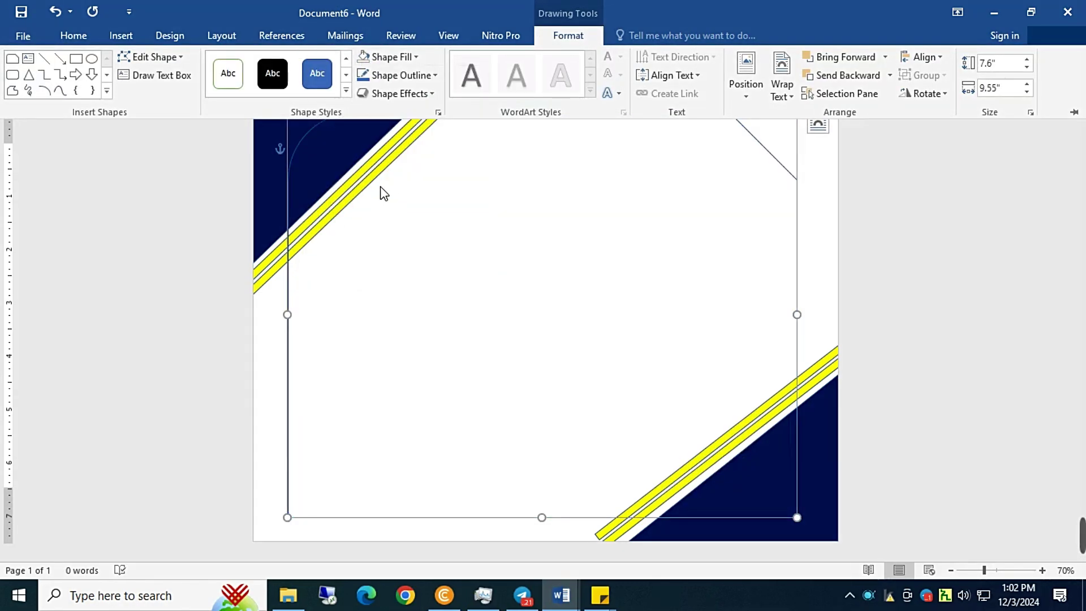
pyautogui.click(403, 75)
pyautogui.moveTo(396, 256)
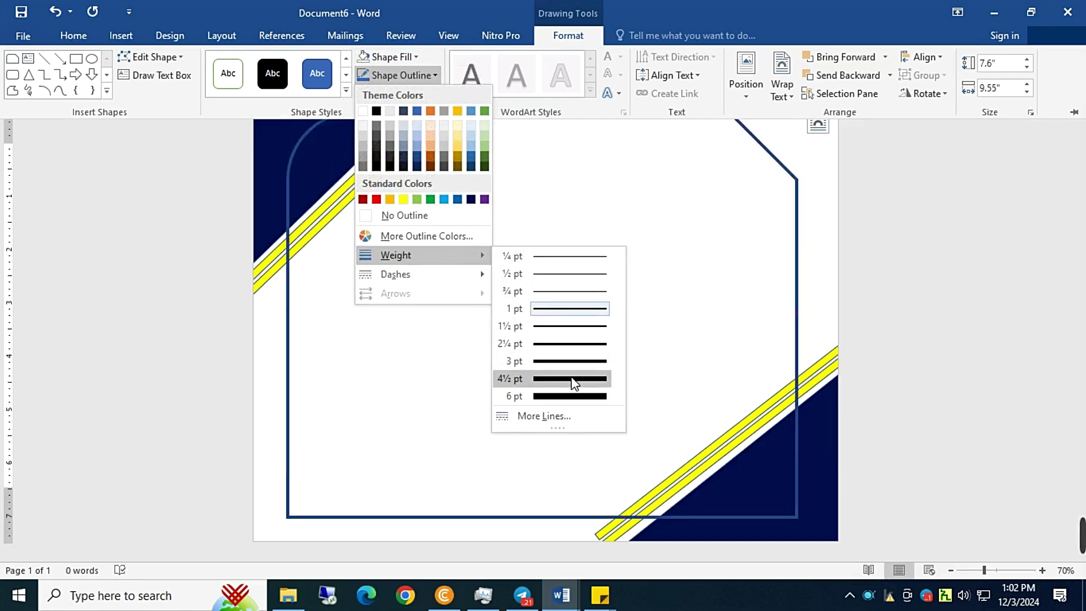
pyautogui.click(572, 379)
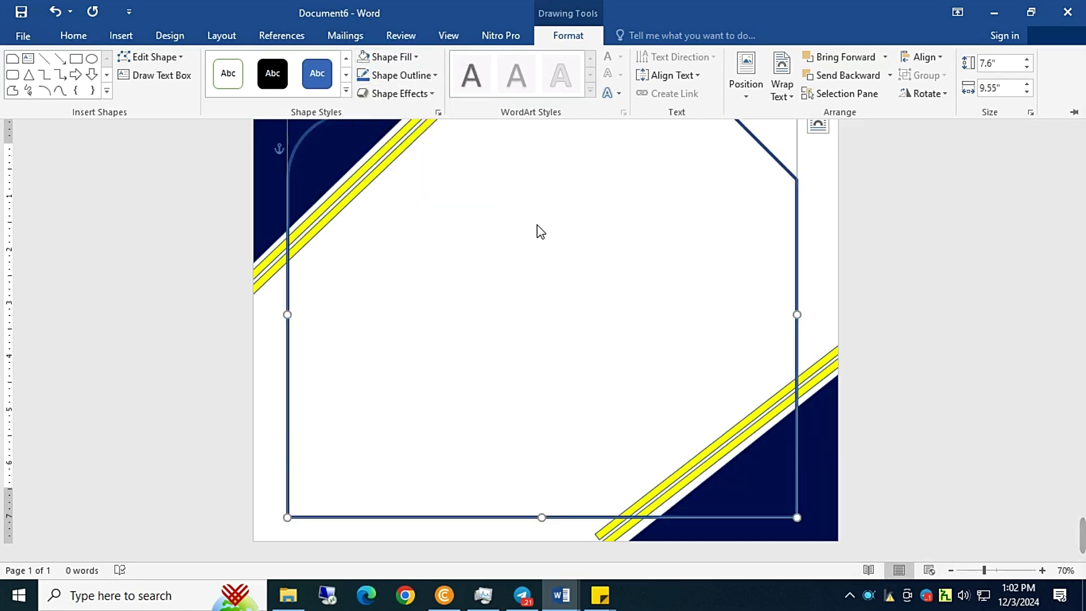
pyautogui.click(559, 246)
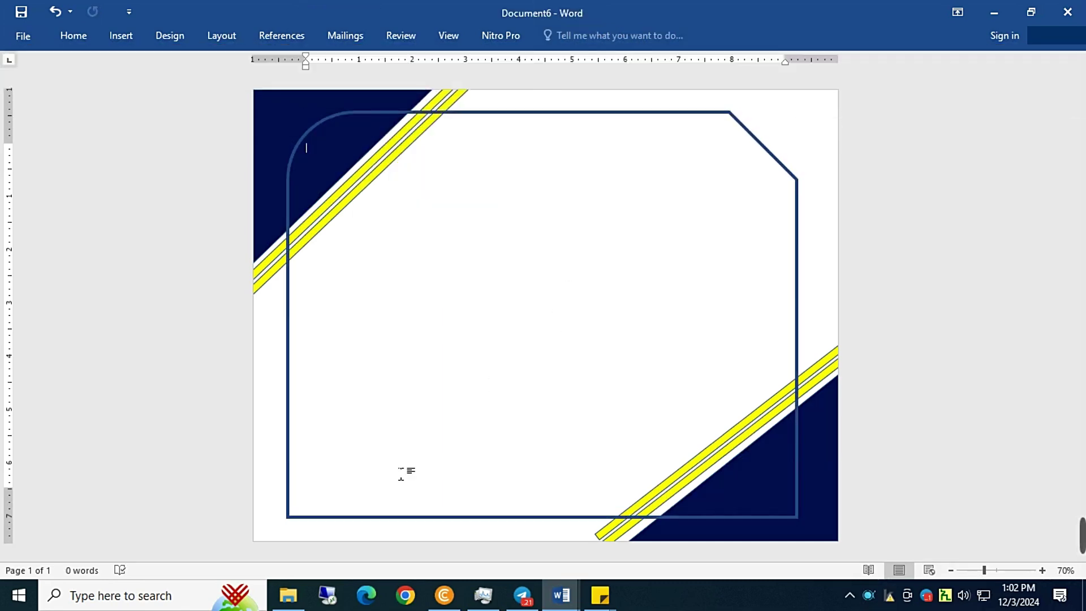
pyautogui.click(371, 516)
pyautogui.moveTo(797, 314); pyautogui.dragTo(805, 314)
# Apply an 11 pt Blue, Accent color 1 glow to the frame's outline.
pyautogui.click(671, 242)
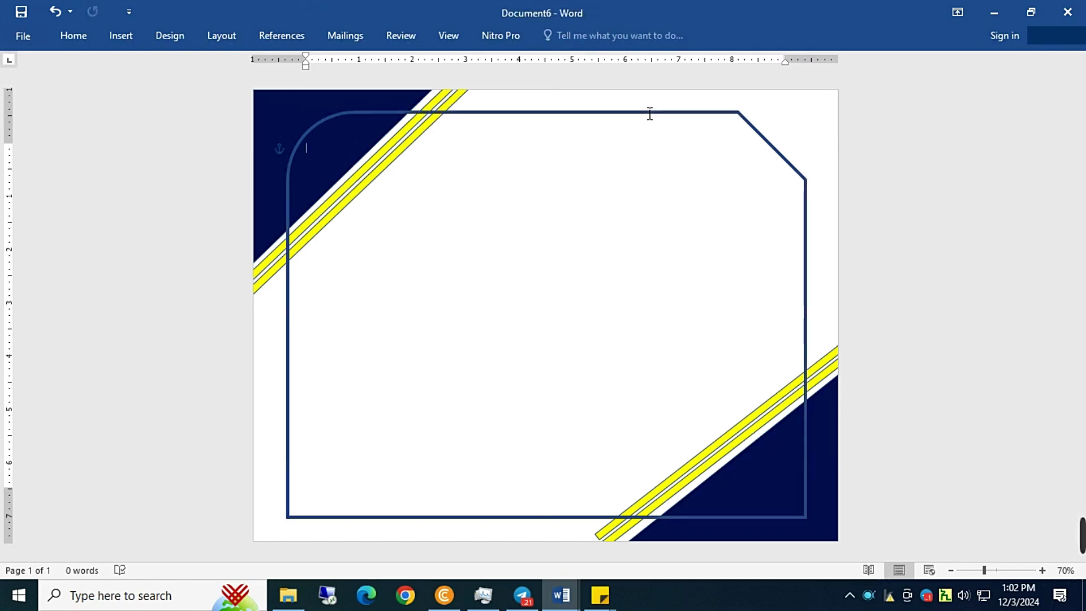
pyautogui.click(710, 123)
pyautogui.click(581, 35)
pyautogui.click(399, 93)
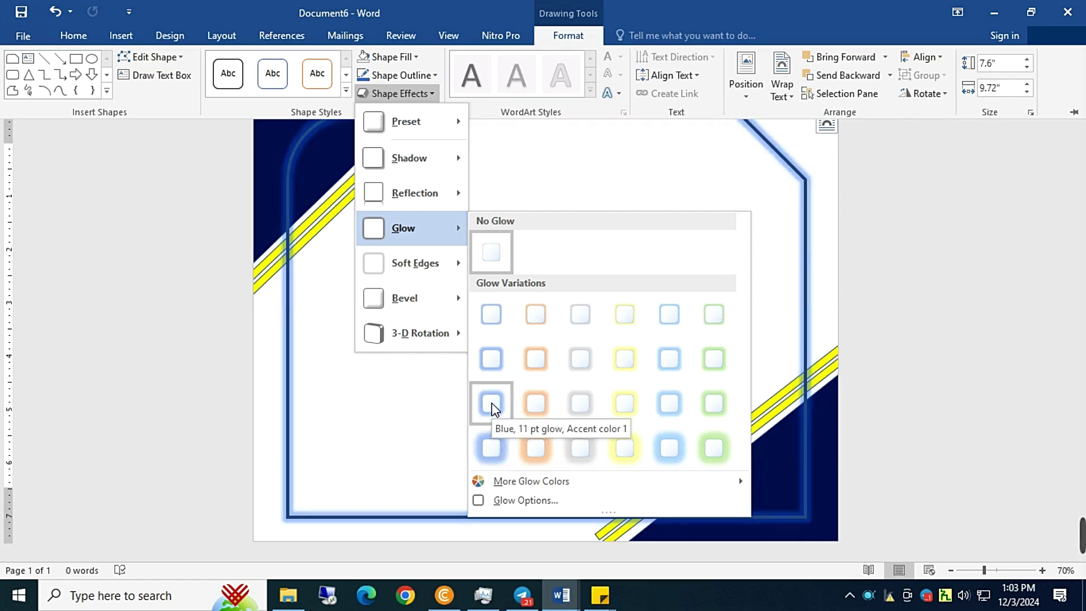
pyautogui.click(490, 361)
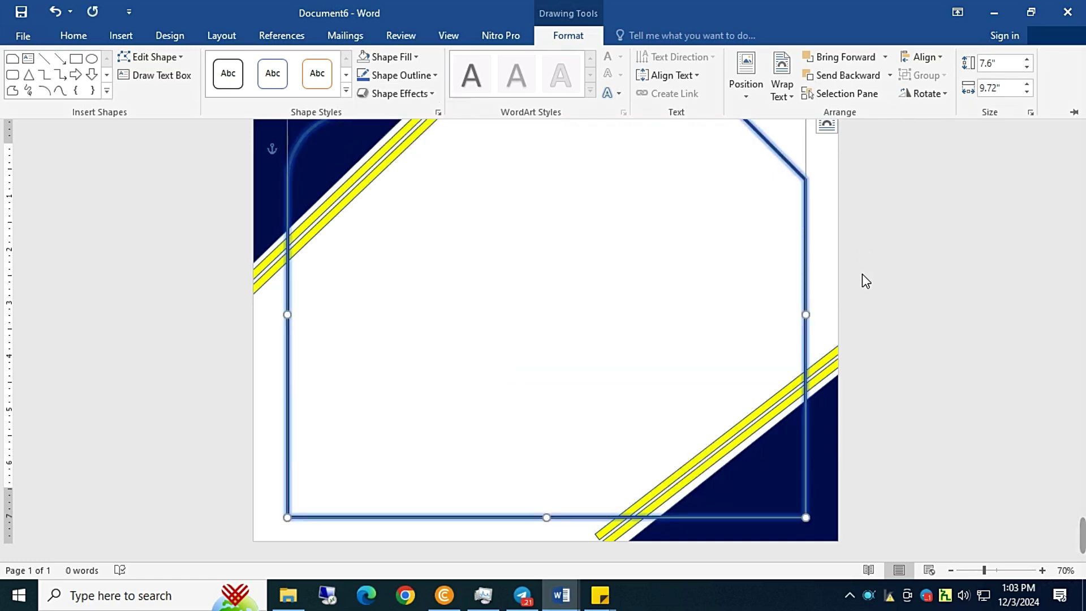
pyautogui.click(950, 570)
pyautogui.click(670, 286)
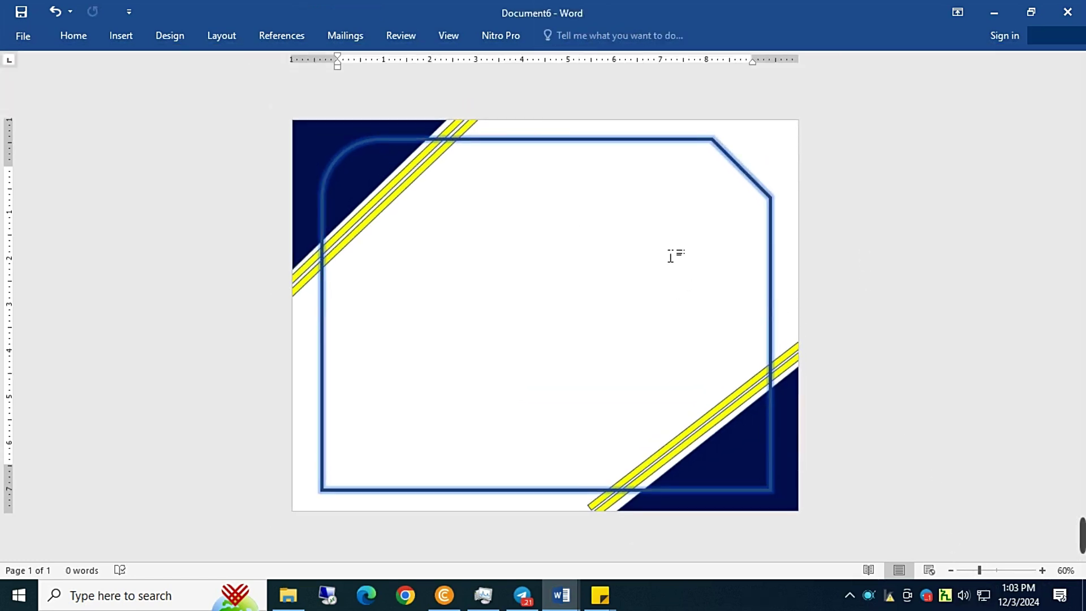
pyautogui.click(120, 35)
# Add a small four-point star near the top-right corner with dark blue outline and no fill.
pyautogui.click(219, 85)
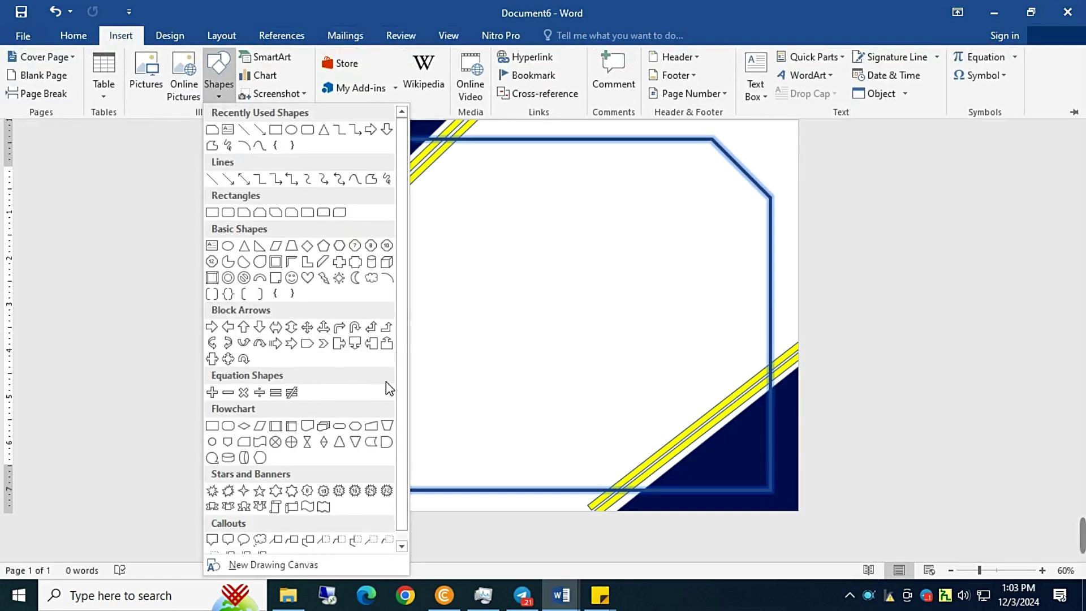
pyautogui.click(276, 129)
pyautogui.click(726, 135)
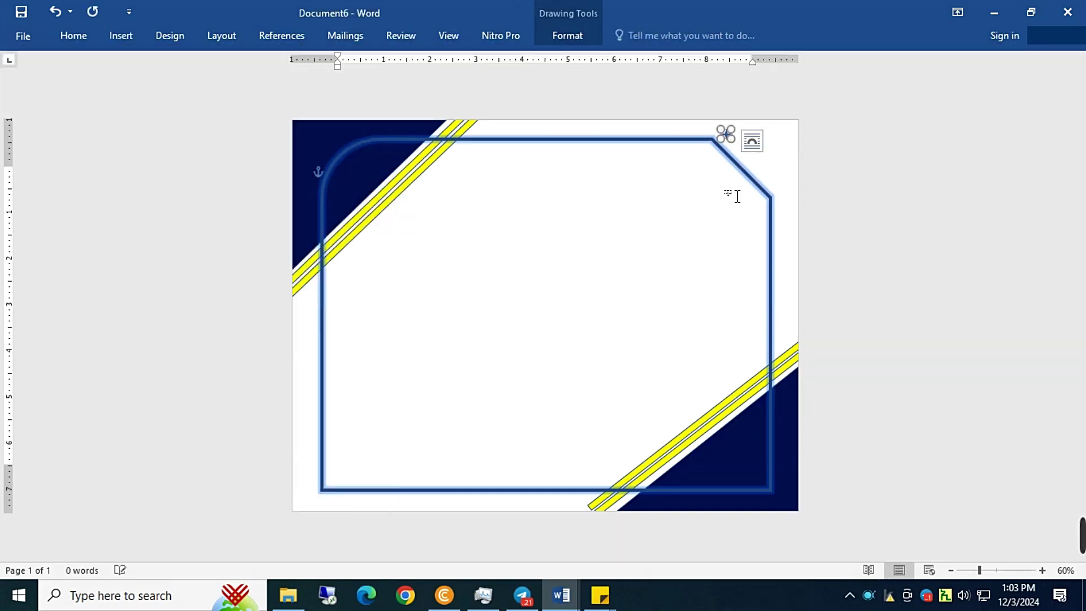
pyautogui.click(568, 36)
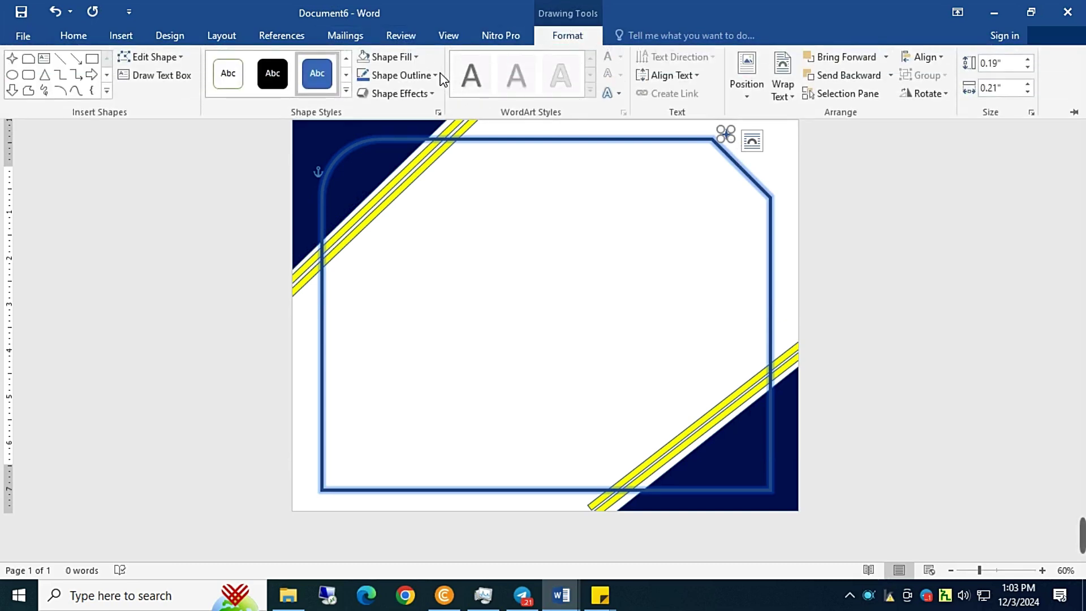
pyautogui.click(435, 75)
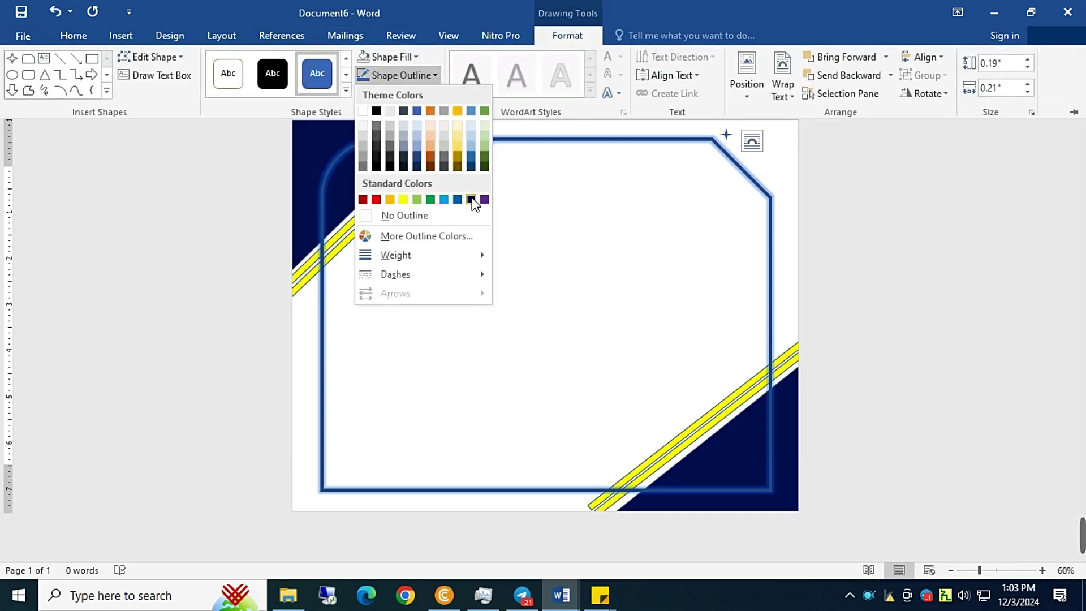
pyautogui.click(471, 199)
pyautogui.click(415, 55)
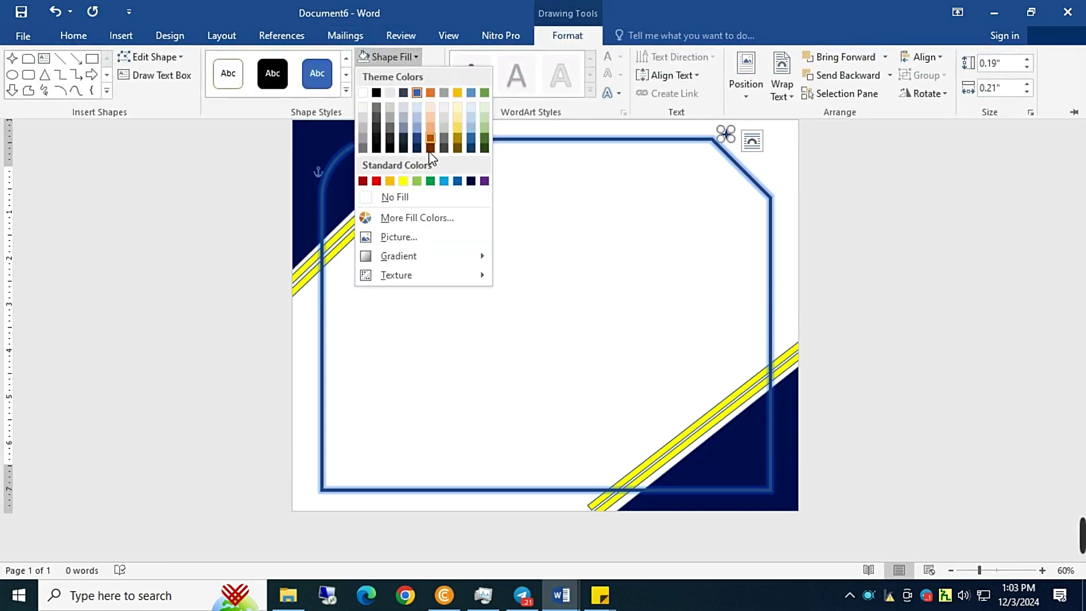
pyautogui.click(402, 180)
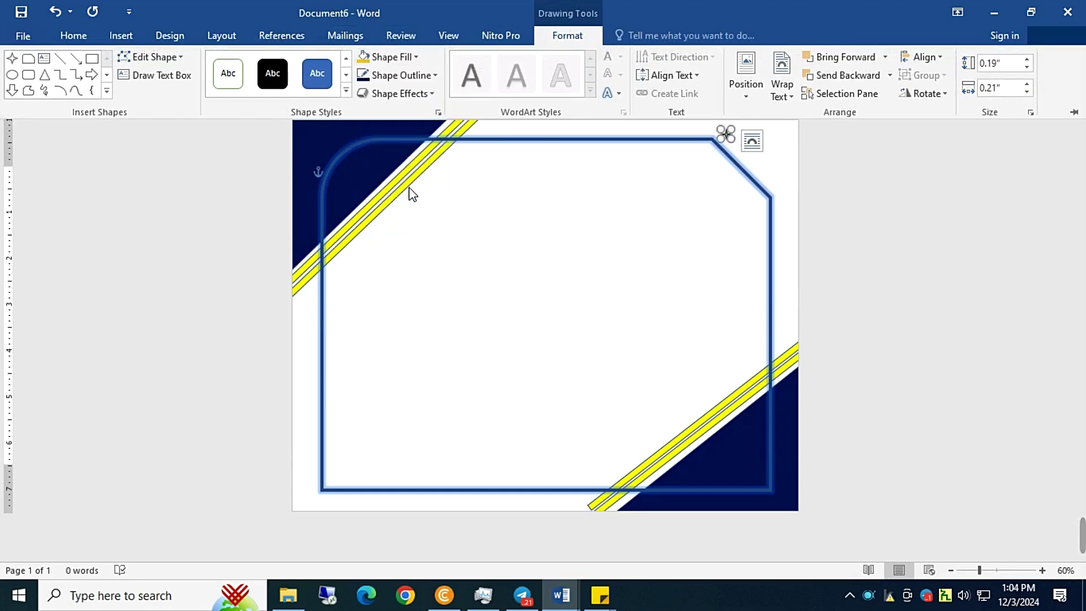
pyautogui.click(413, 55)
pyautogui.click(413, 195)
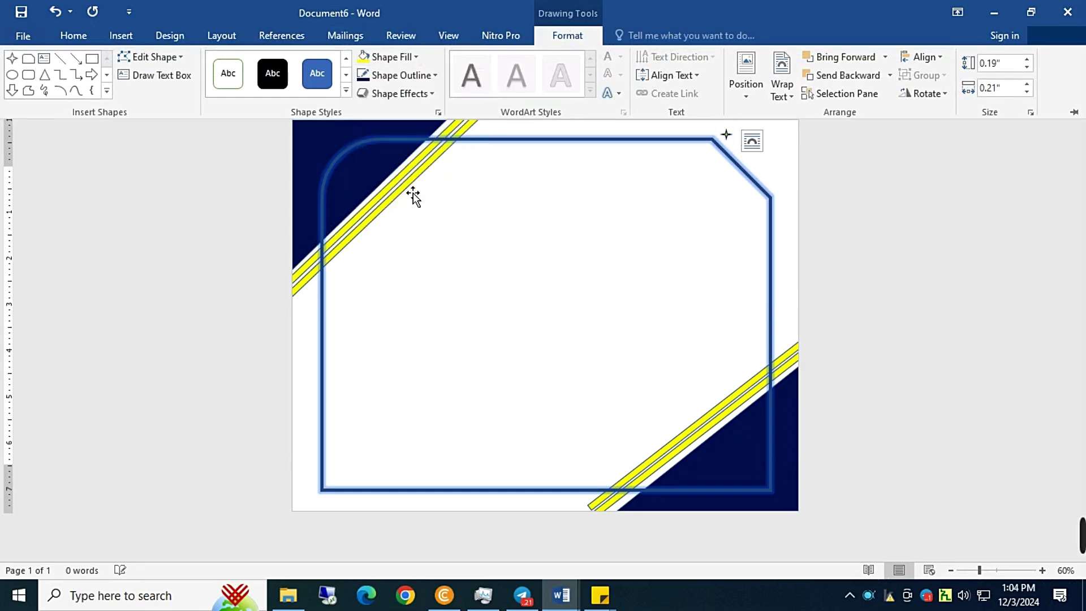
pyautogui.hotkey('ctrl', 'F1')
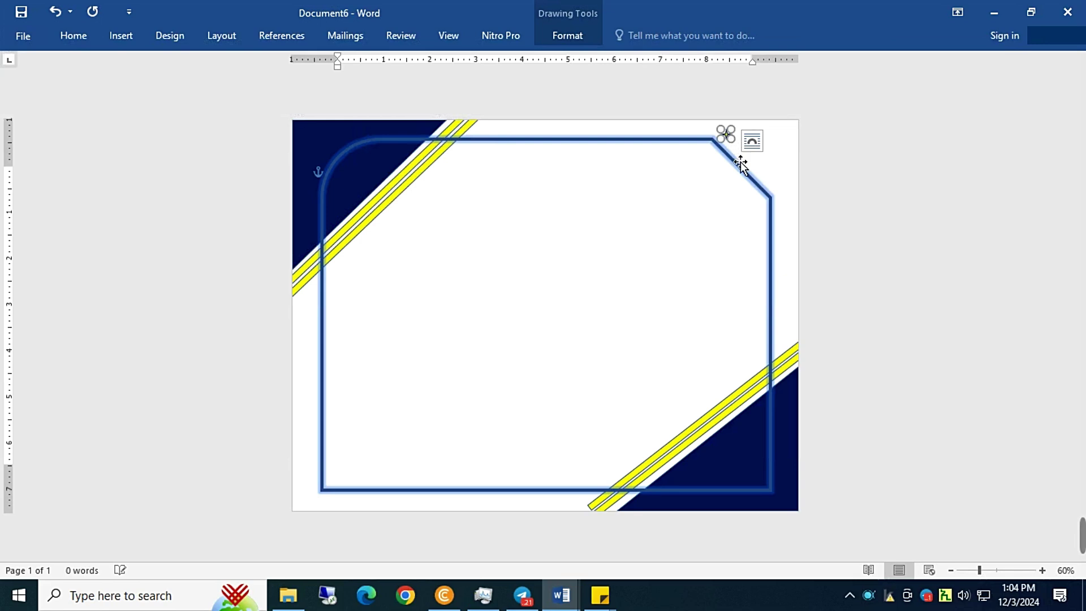
# Copy the star into a row of five along the frame's snipped corner.
pyautogui.click(715, 195)
pyautogui.click(731, 141)
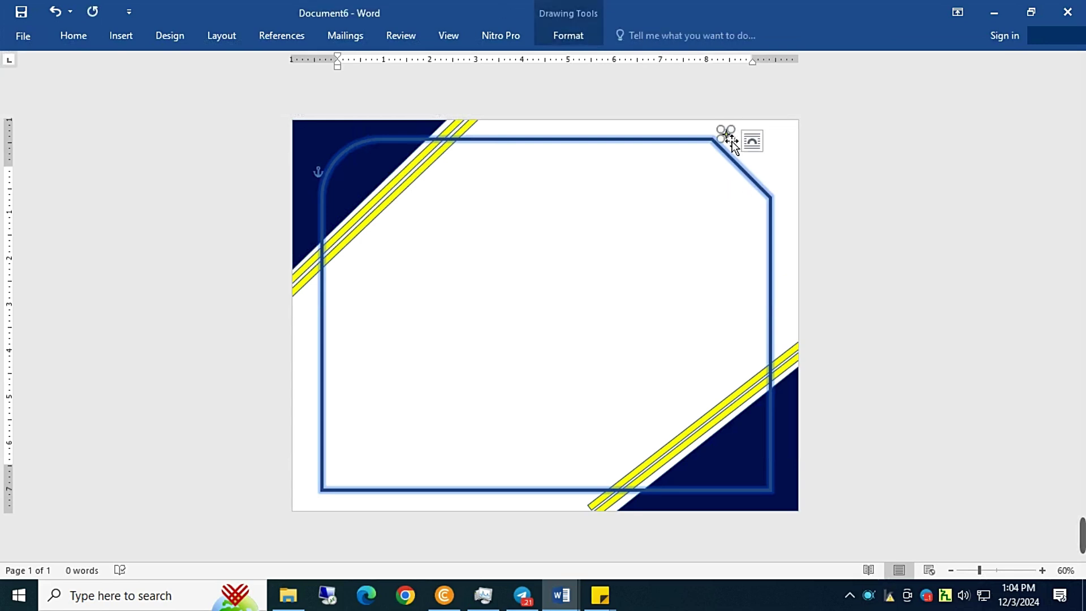
pyautogui.moveTo(735, 146); pyautogui.dragTo(742, 153)
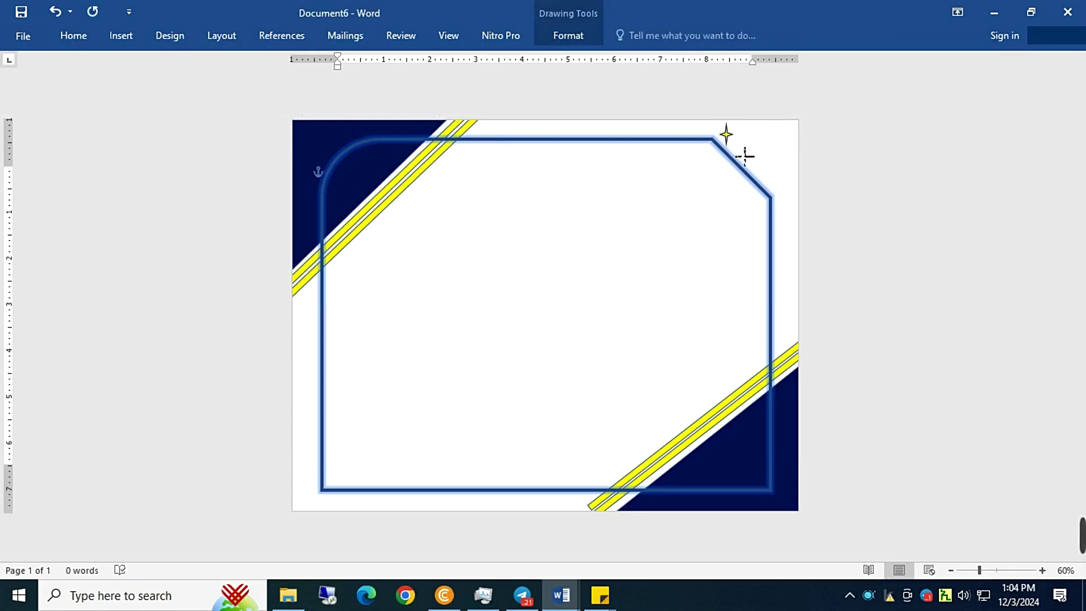
pyautogui.click(716, 174)
pyautogui.click(742, 153)
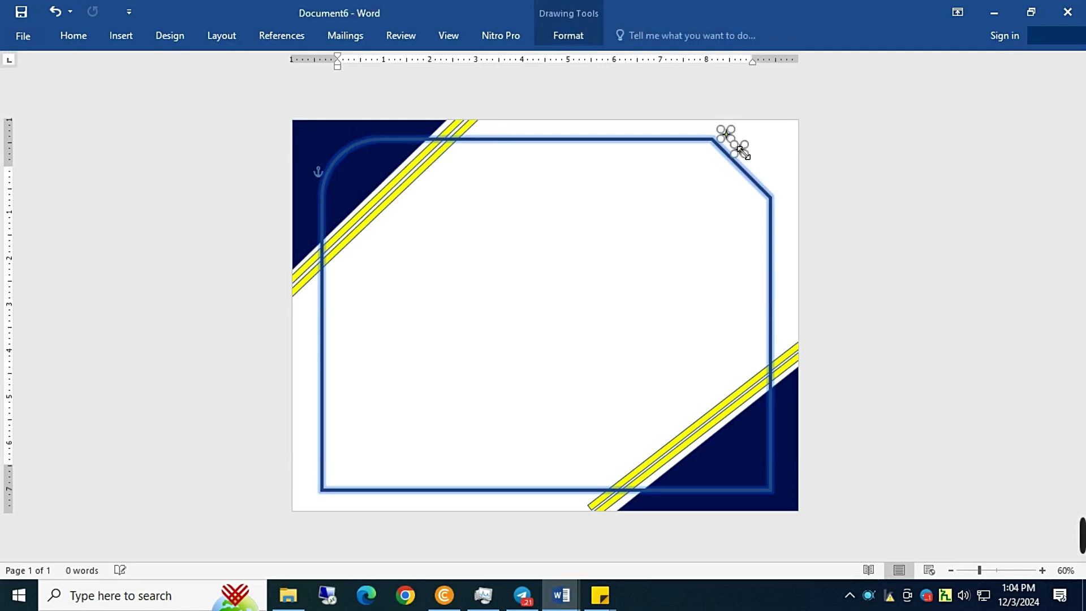
pyautogui.click(716, 187)
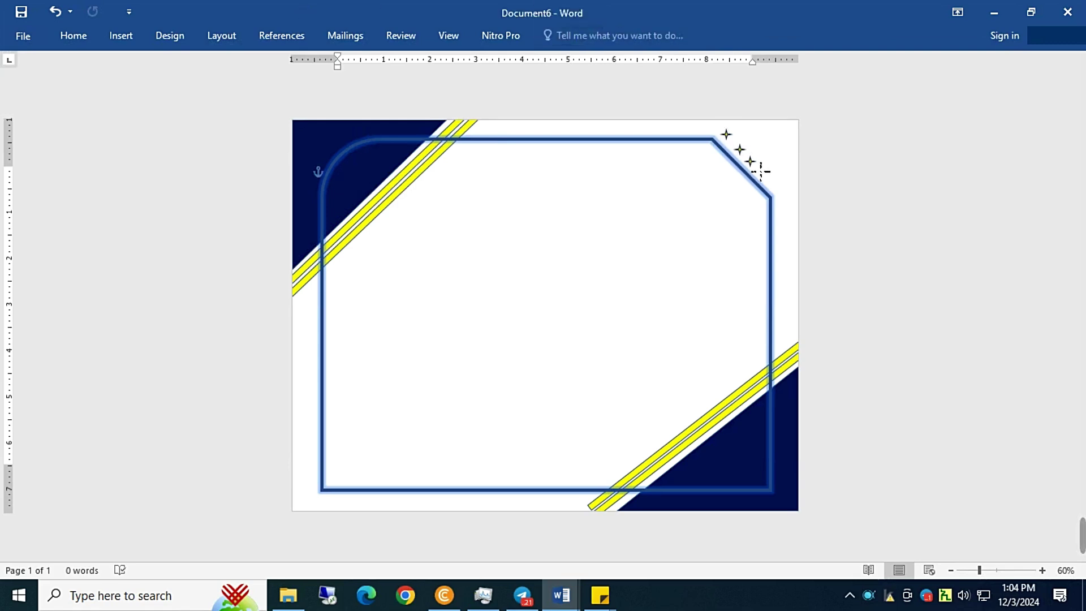
pyautogui.click(759, 170)
pyautogui.click(756, 187)
pyautogui.click(773, 185)
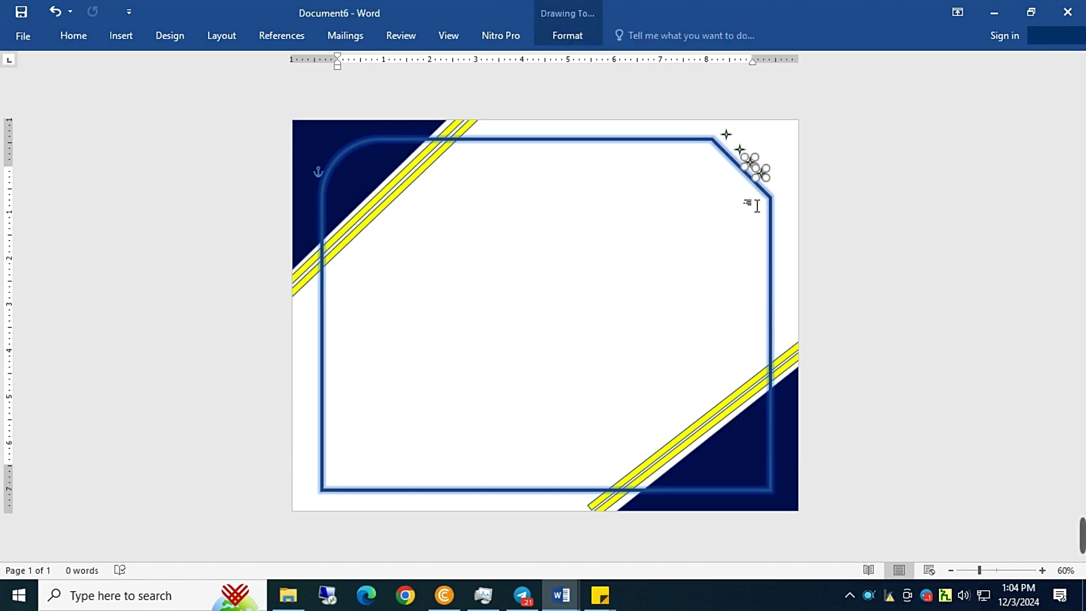
pyautogui.click(757, 206)
pyautogui.click(764, 175)
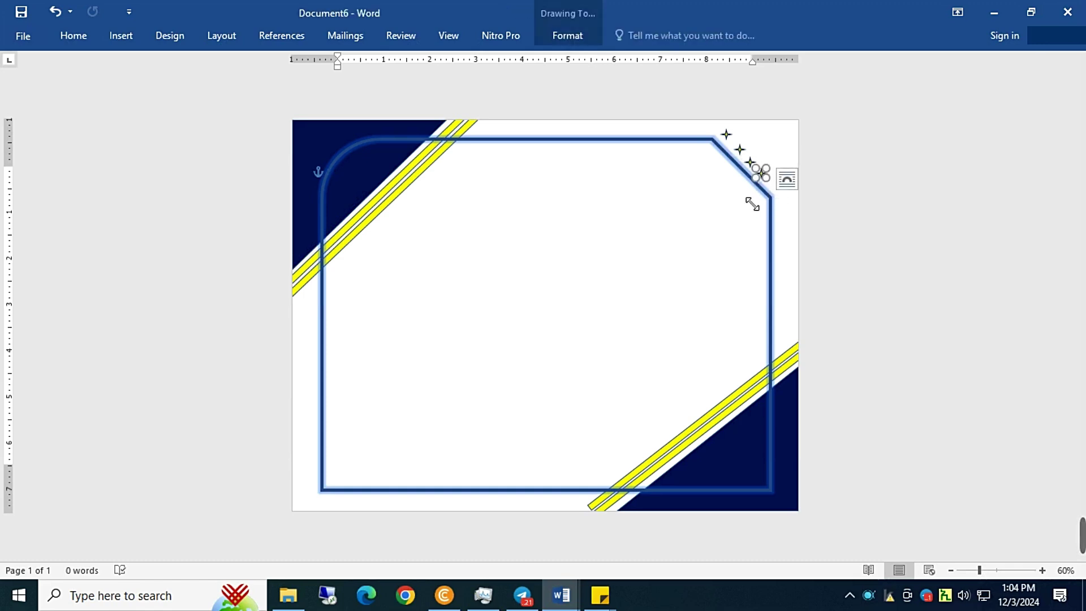
pyautogui.click(769, 207)
pyautogui.click(745, 158)
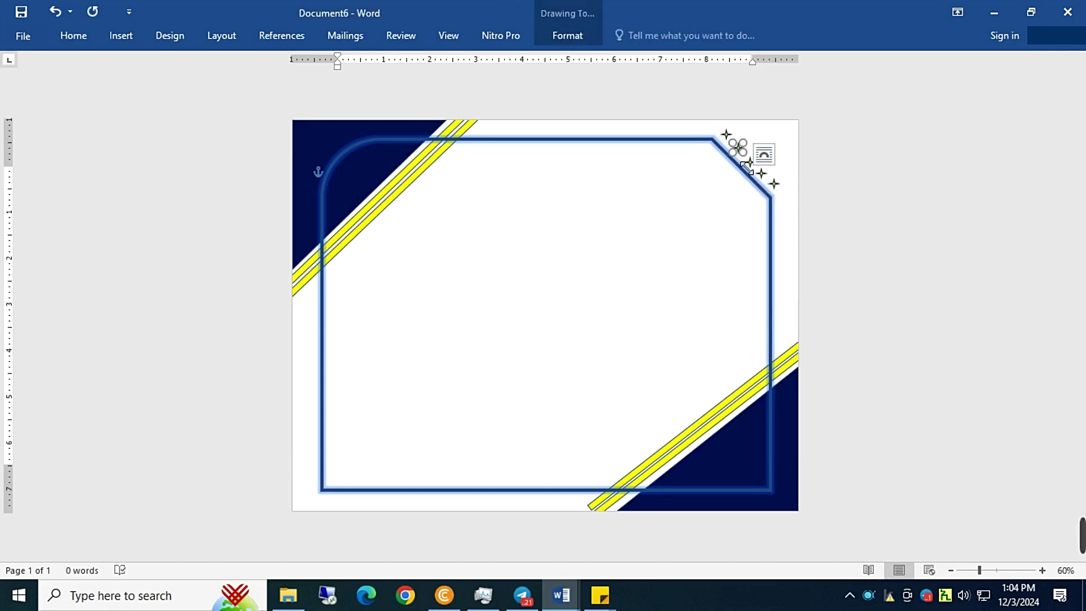
pyautogui.click(707, 235)
# Send the blue frame backward behind the corner triangles and yellow stripes.
pyautogui.doubleClick(603, 390)
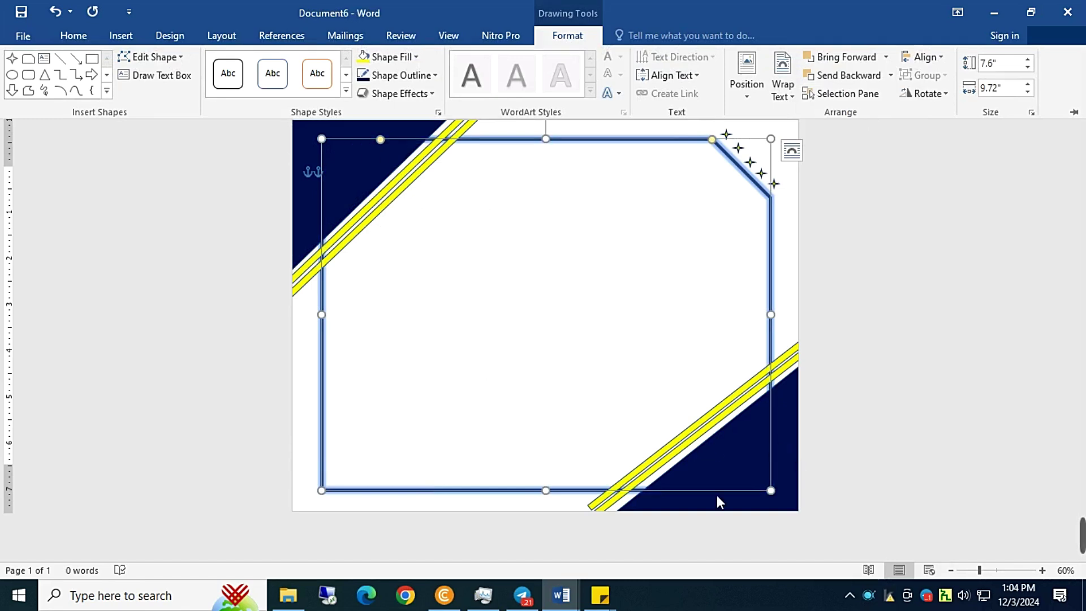
pyautogui.click(890, 75)
pyautogui.click(624, 294)
pyautogui.click(624, 294)
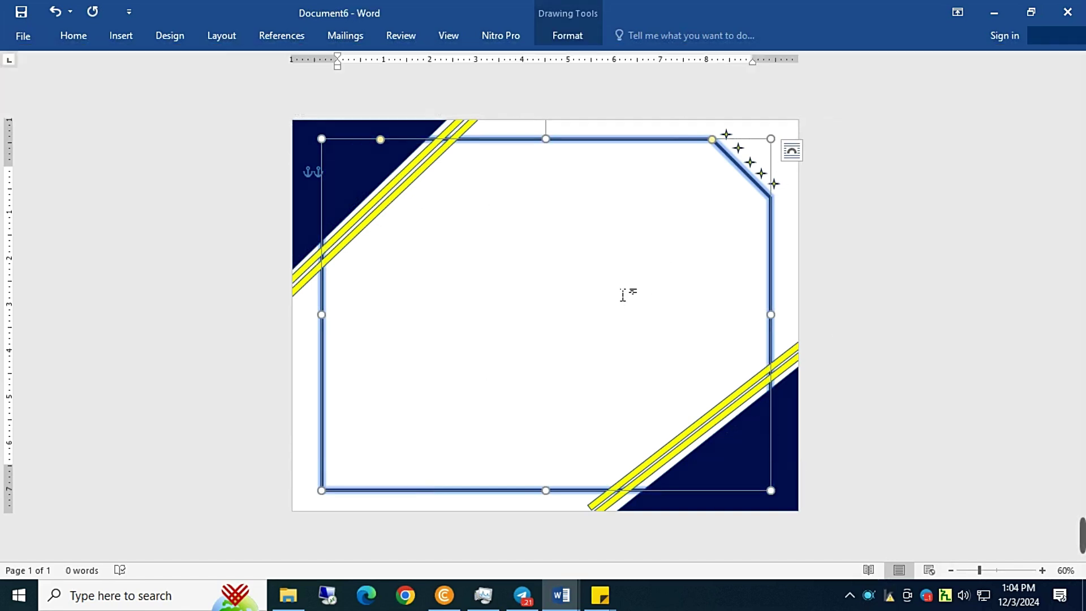
pyautogui.click(683, 271)
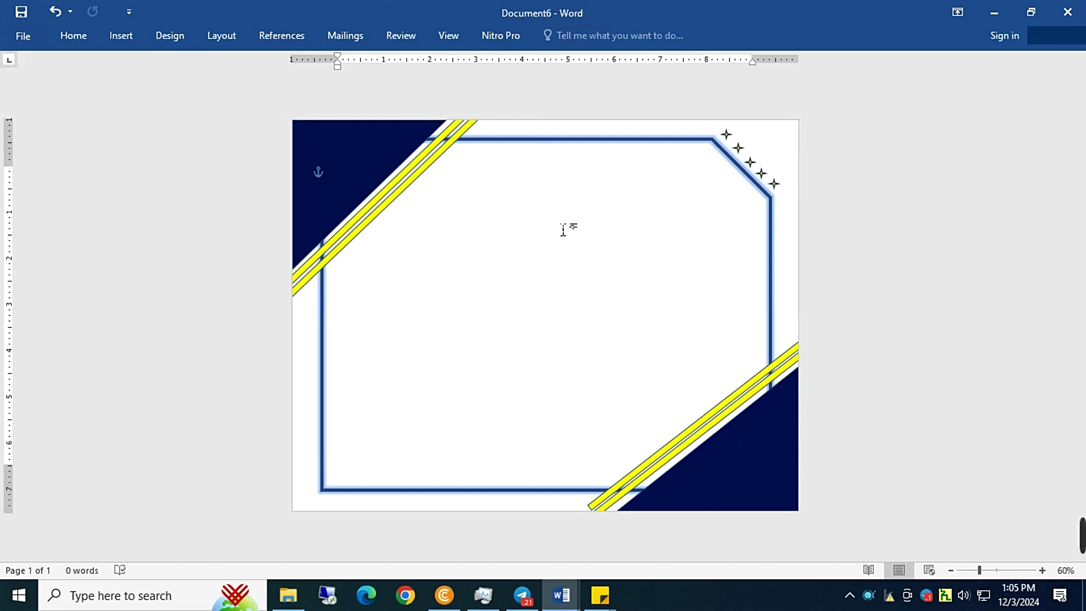
# Place a starburst in the upper-right corner and fill it yellow.
pyautogui.click(131, 38)
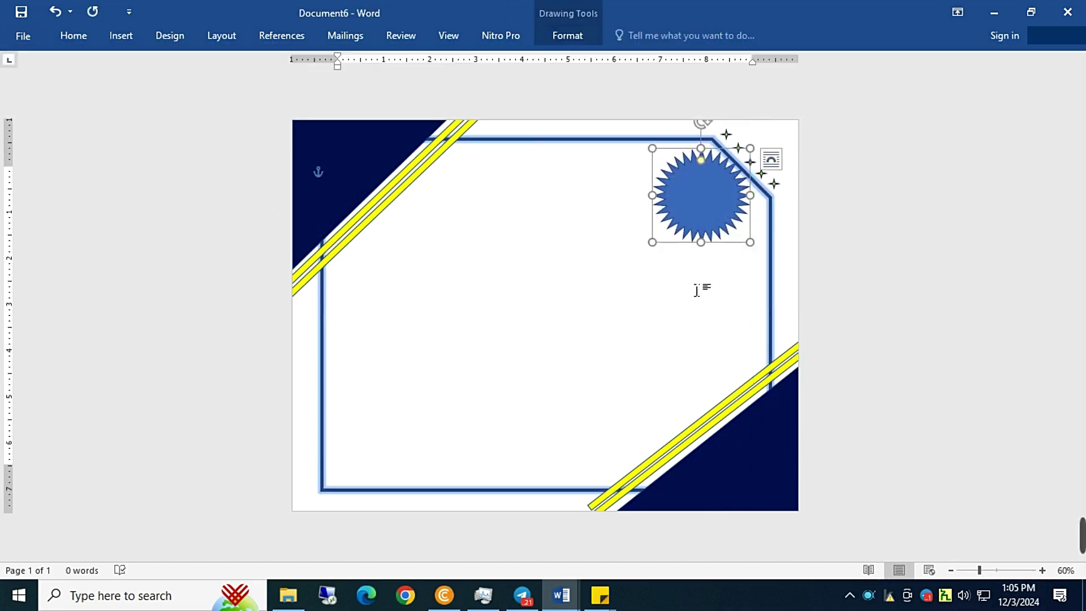
pyautogui.click(696, 291)
pyautogui.click(124, 37)
pyautogui.click(218, 84)
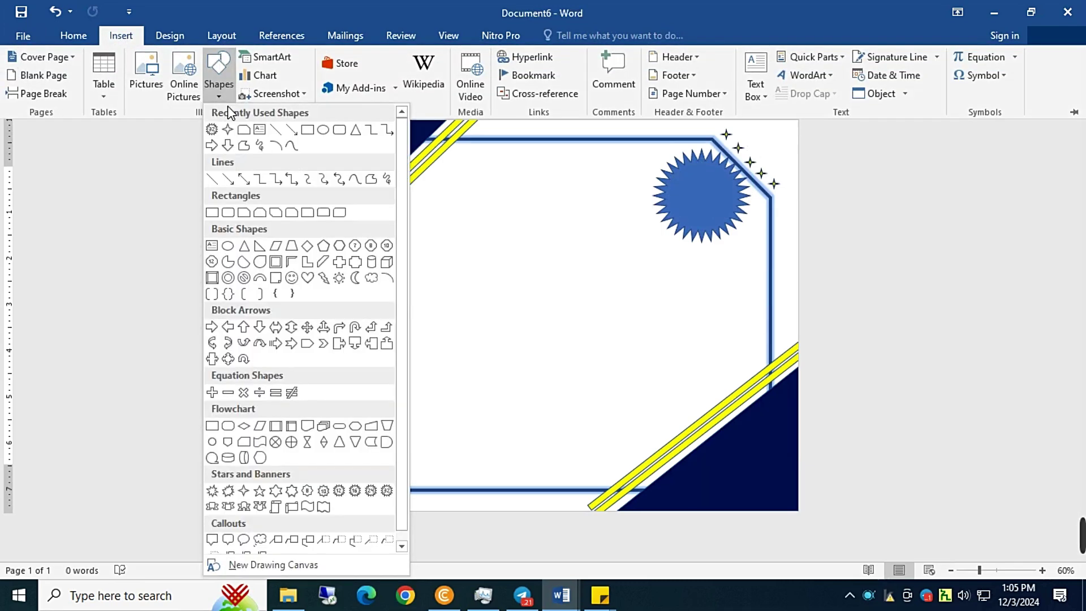
pyautogui.click(229, 126)
pyautogui.click(701, 195)
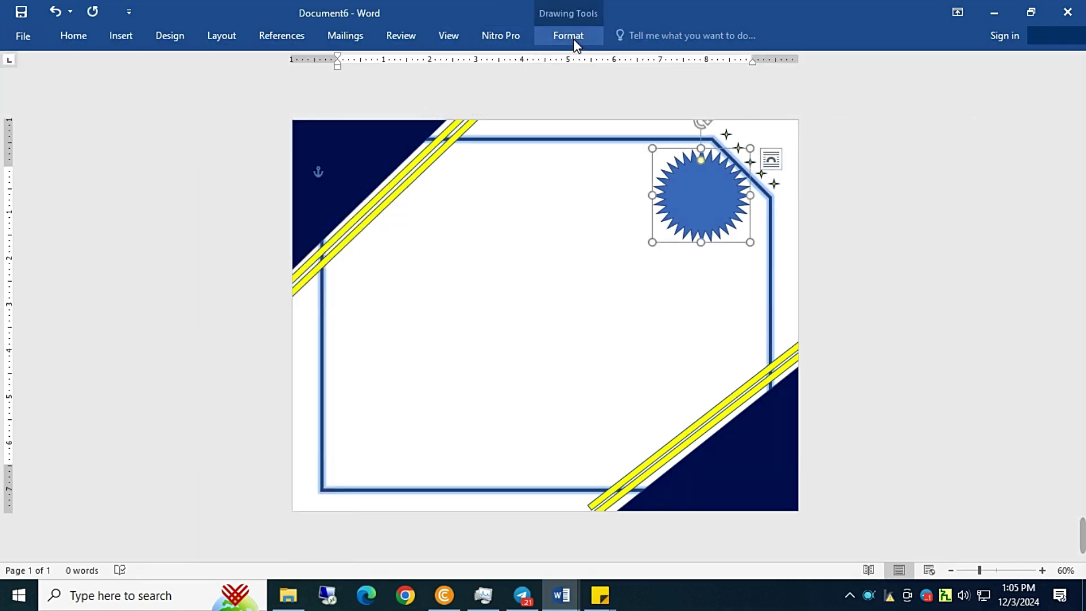
pyautogui.click(568, 35)
pyautogui.click(416, 57)
pyautogui.click(412, 180)
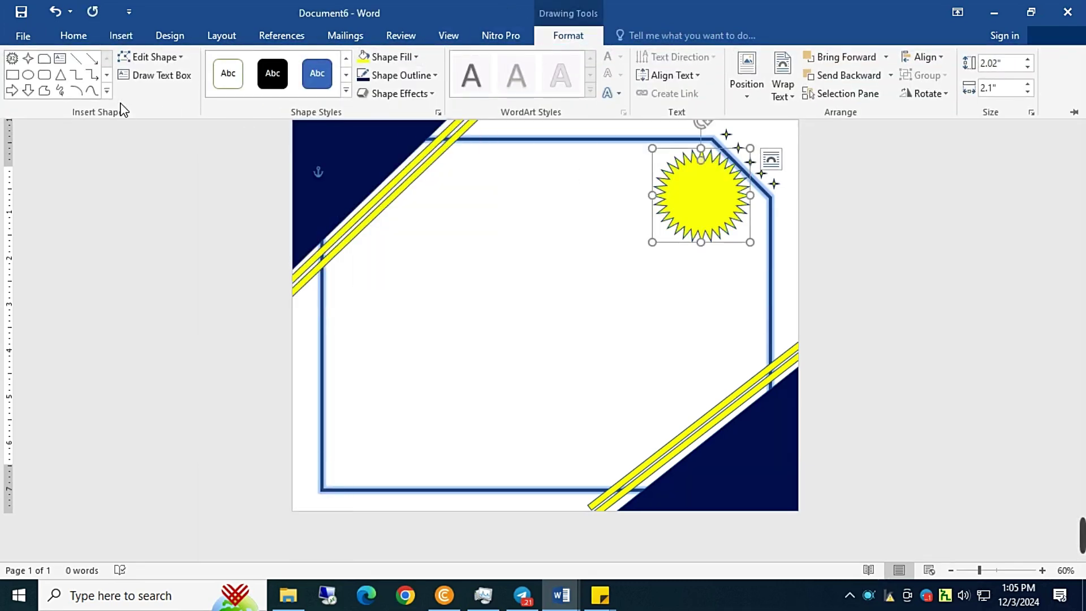
# Draw a circle over the starburst's centre and fill it dark navy.
pyautogui.click(106, 91)
pyautogui.click(27, 193)
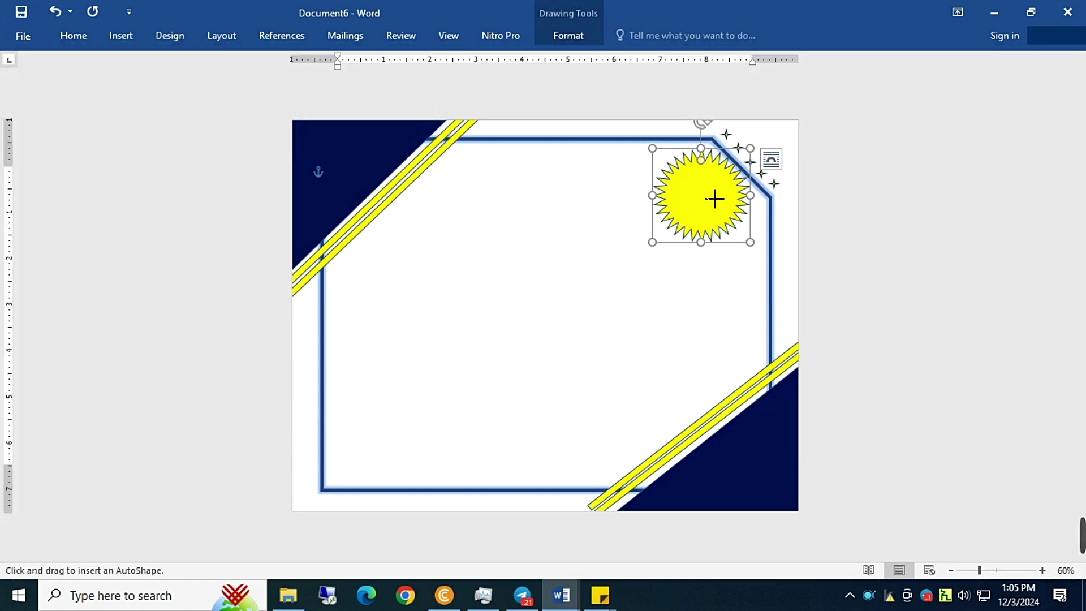
pyautogui.moveTo(666, 166); pyautogui.dragTo(730, 226)
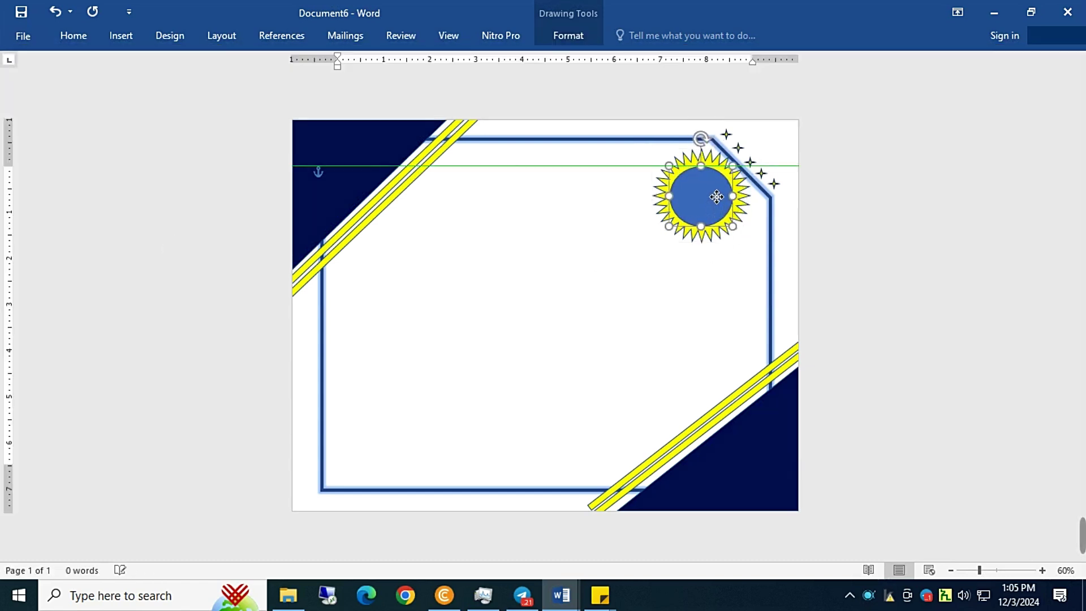
pyautogui.moveTo(731, 166); pyautogui.dragTo(737, 160)
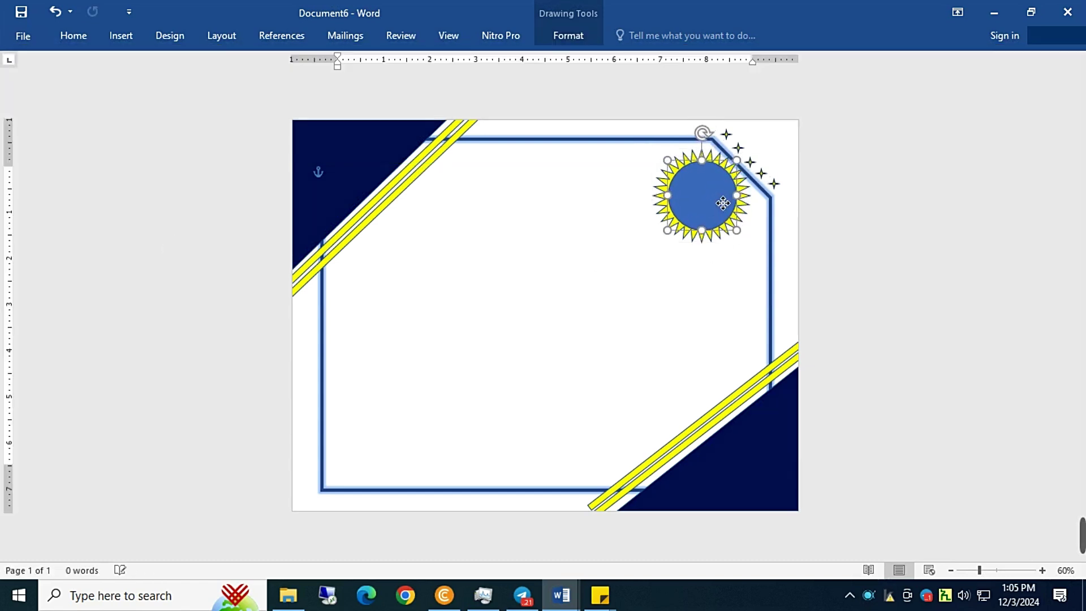
pyautogui.click(572, 35)
pyautogui.click(415, 57)
pyautogui.click(474, 189)
pyautogui.click(596, 283)
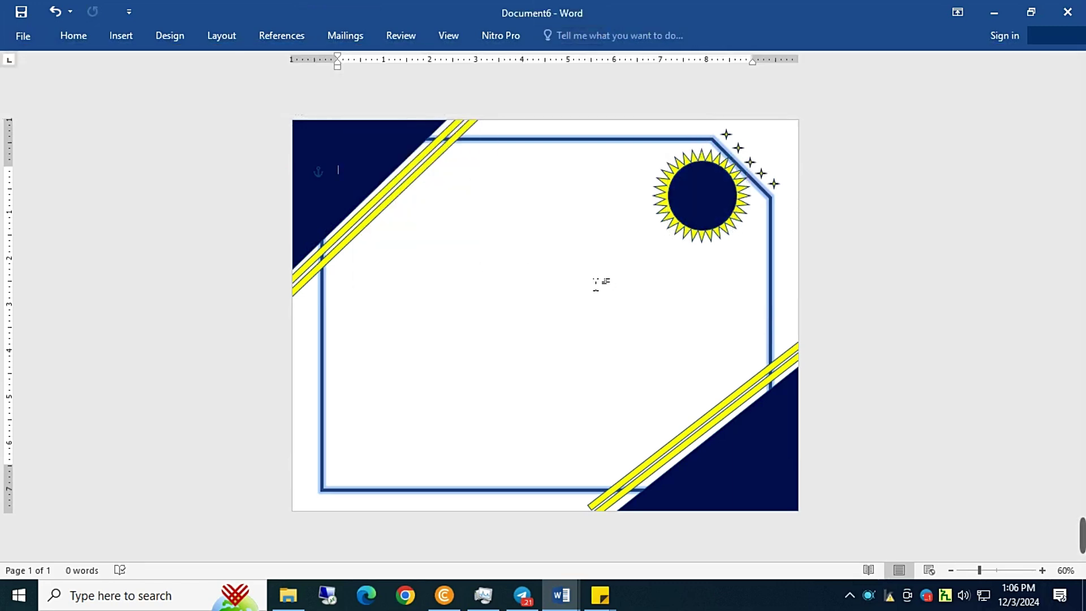
# Add a simple text box reading 'Best', centred, enlarged and set in Times New Roman.
pyautogui.click(121, 35)
pyautogui.click(754, 72)
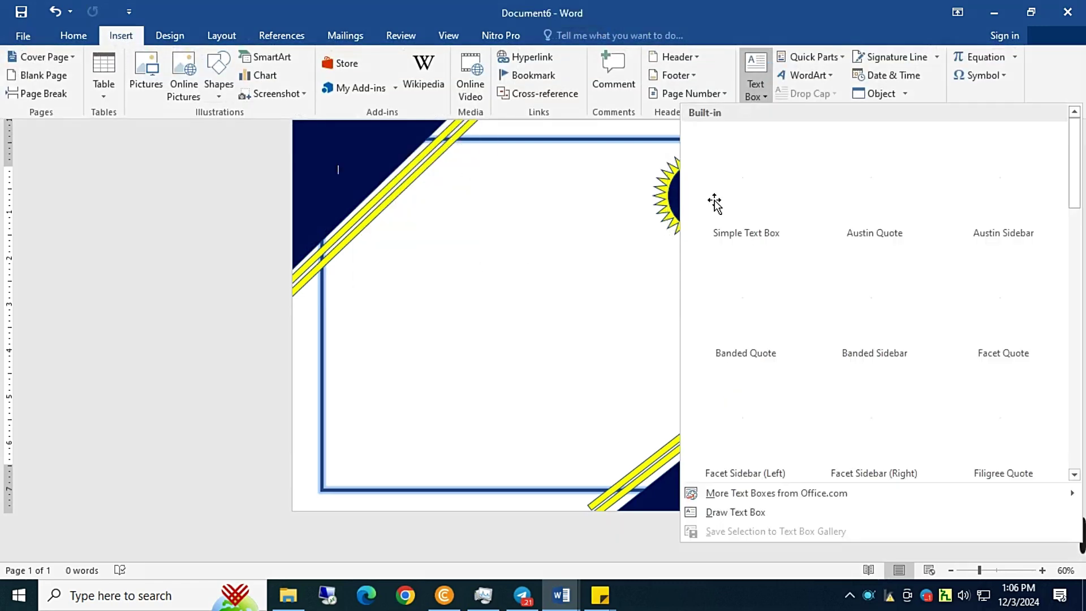
pyautogui.click(721, 198)
pyautogui.write('Best')
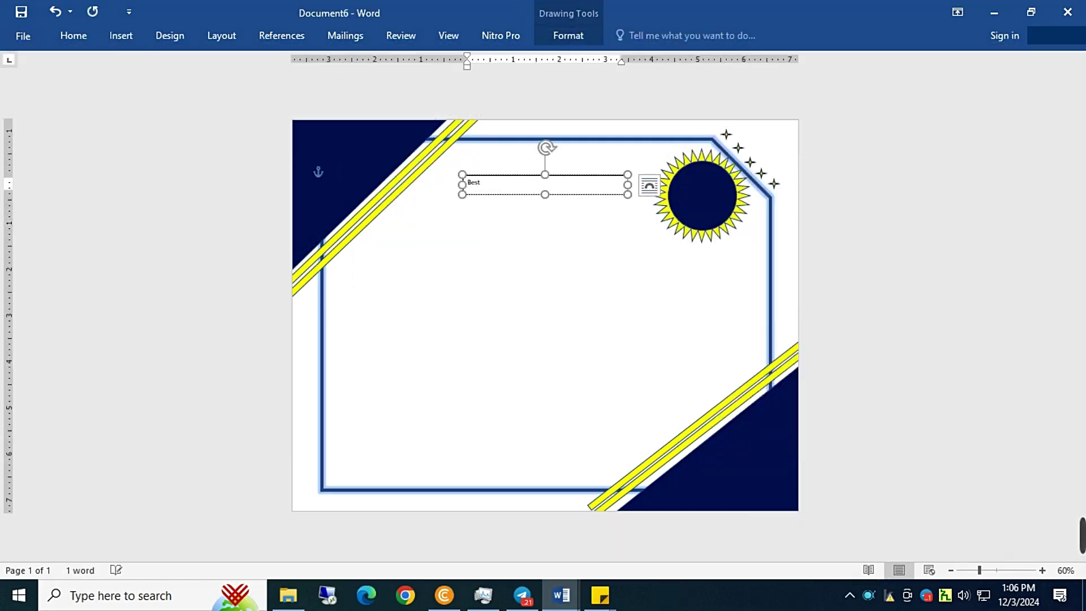
pyautogui.moveTo(627, 198); pyautogui.dragTo(502, 194)
pyautogui.click(74, 36)
pyautogui.hotkey('ctrl', 'a')
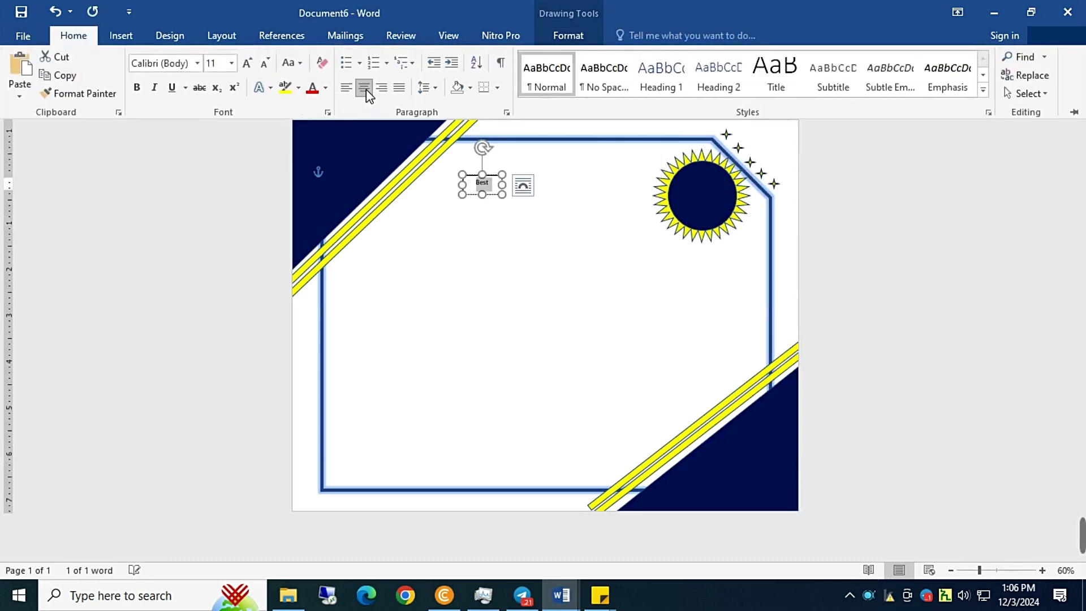
pyautogui.click(249, 66)
pyautogui.click(248, 66)
pyautogui.click(249, 67)
pyautogui.click(248, 67)
pyautogui.click(198, 63)
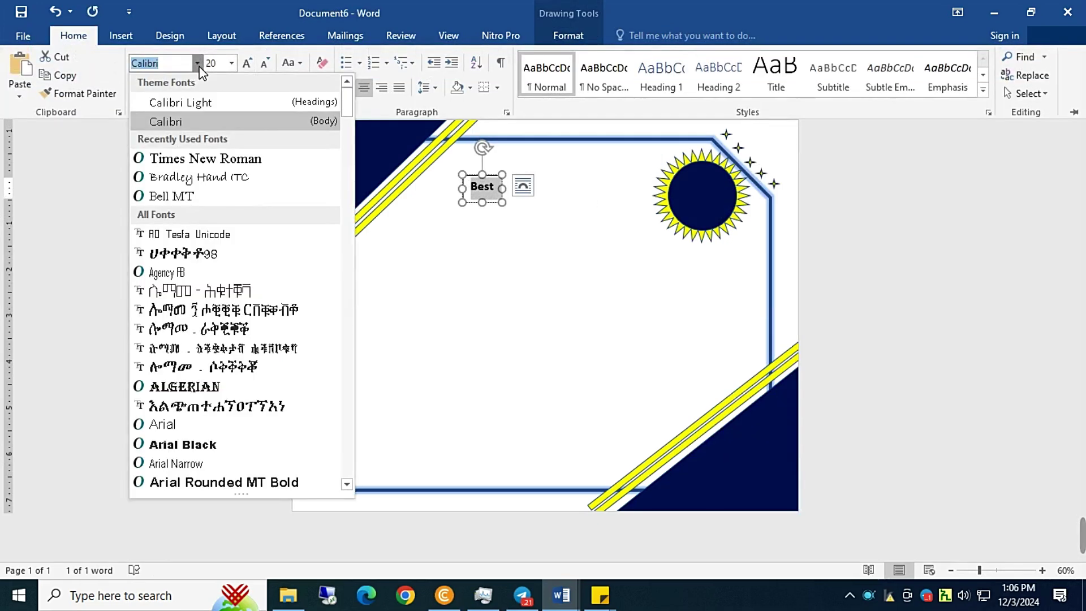
pyautogui.click(164, 157)
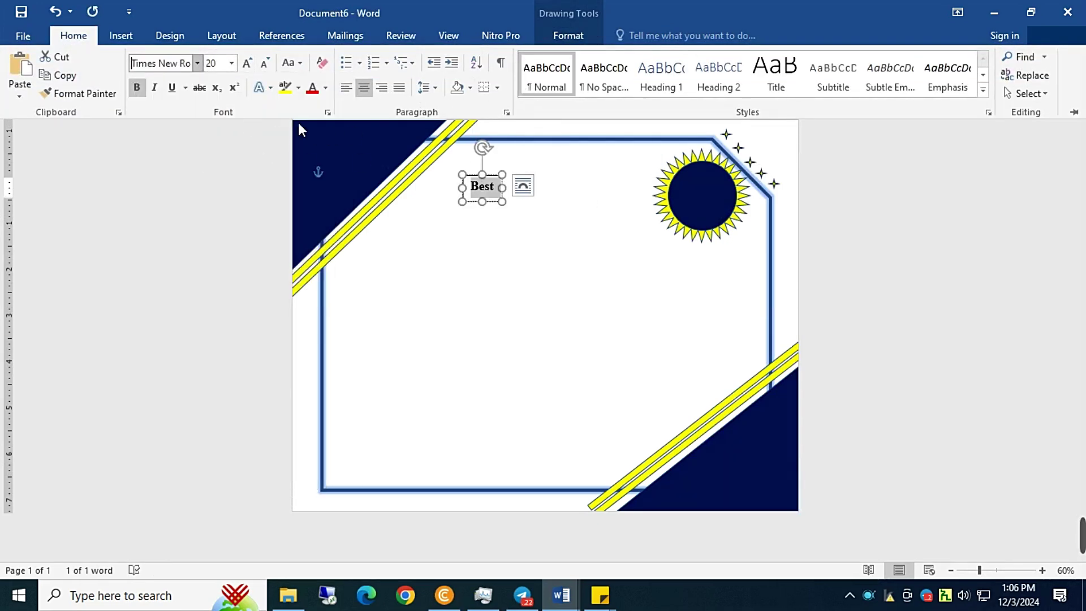
# Remove the Best box's outline, centre it on the badge and fill it navy to match.
pyautogui.click(568, 35)
pyautogui.click(402, 75)
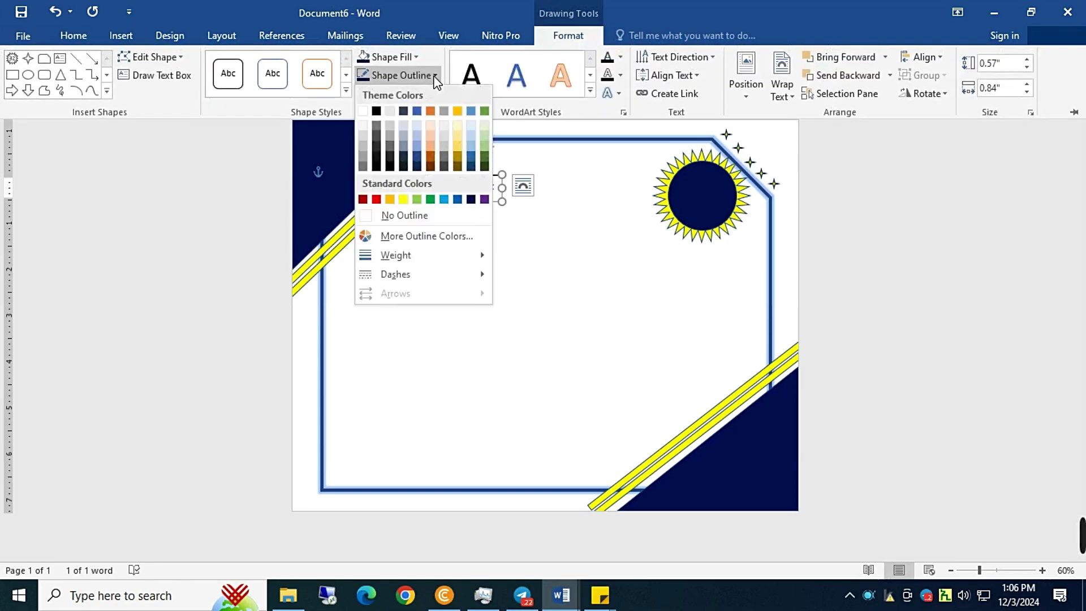
pyautogui.click(396, 213)
pyautogui.moveTo(501, 202); pyautogui.dragTo(721, 194)
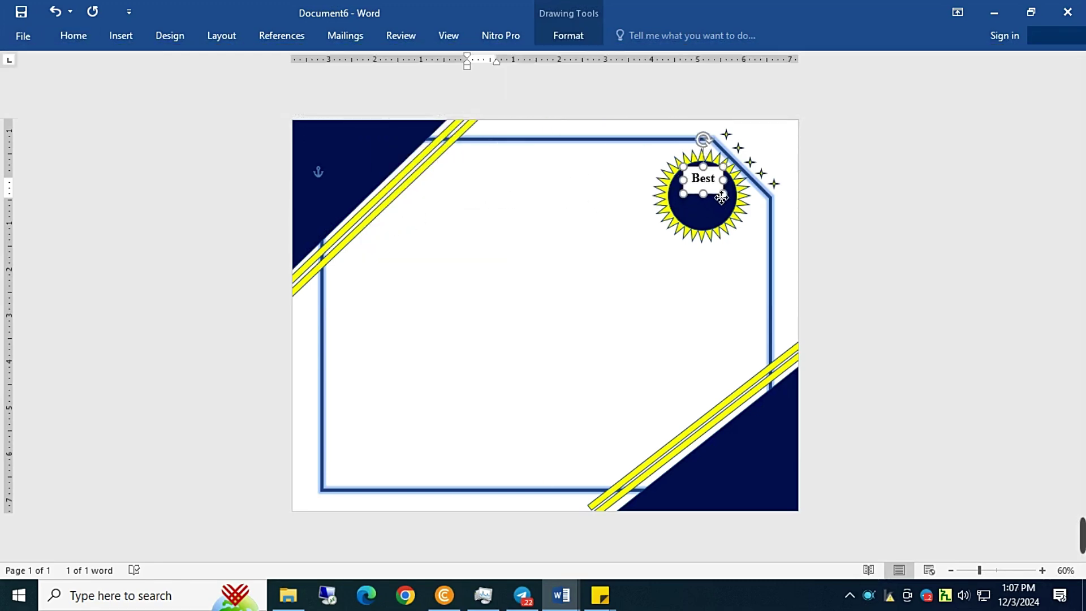
pyautogui.click(714, 165)
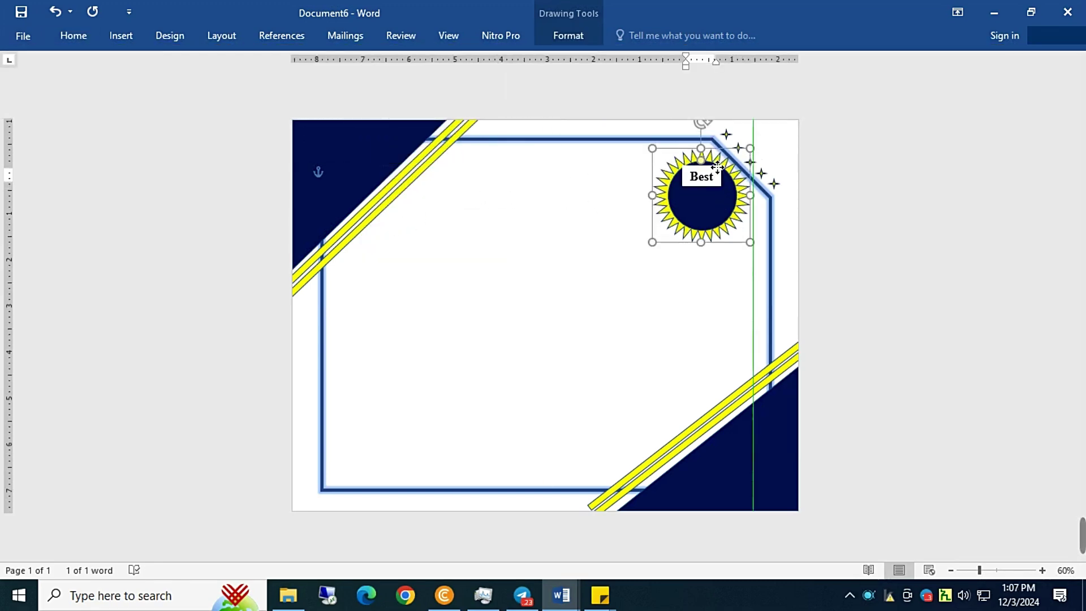
pyautogui.click(714, 171)
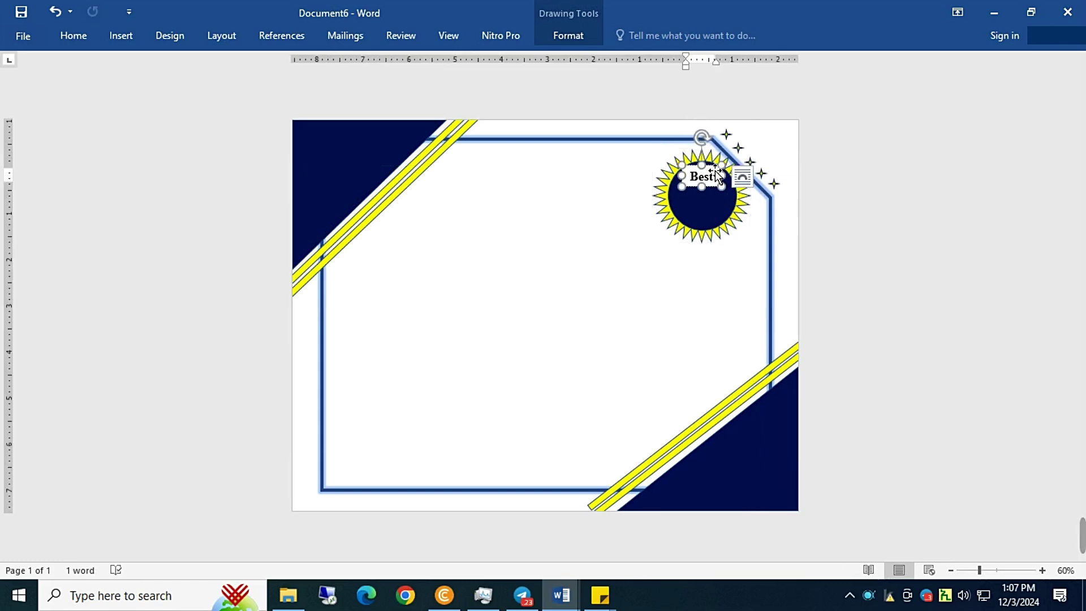
pyautogui.moveTo(717, 172); pyautogui.dragTo(719, 174)
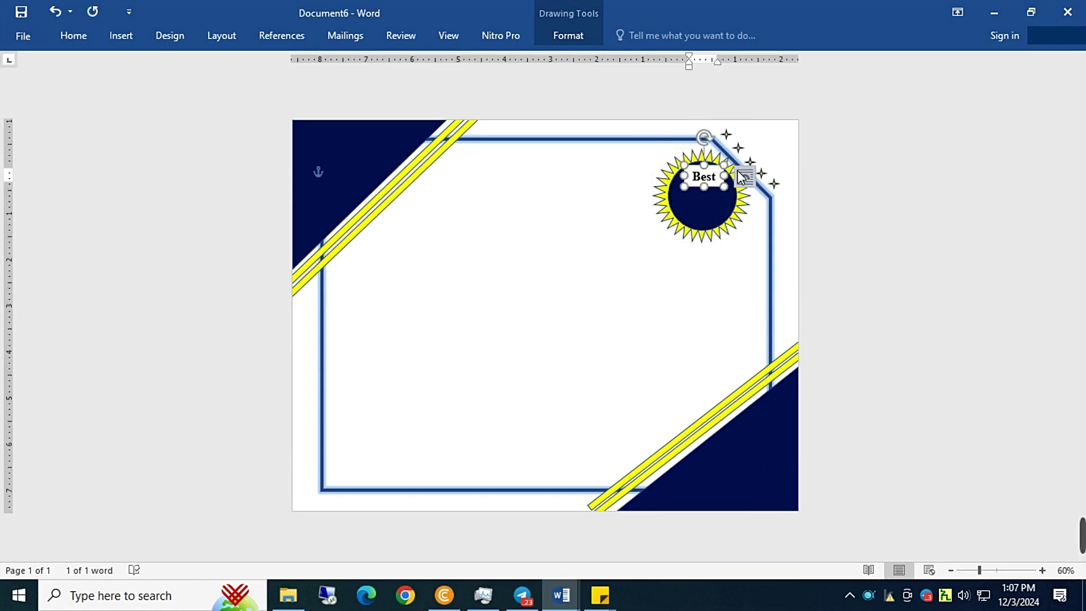
pyautogui.click(568, 35)
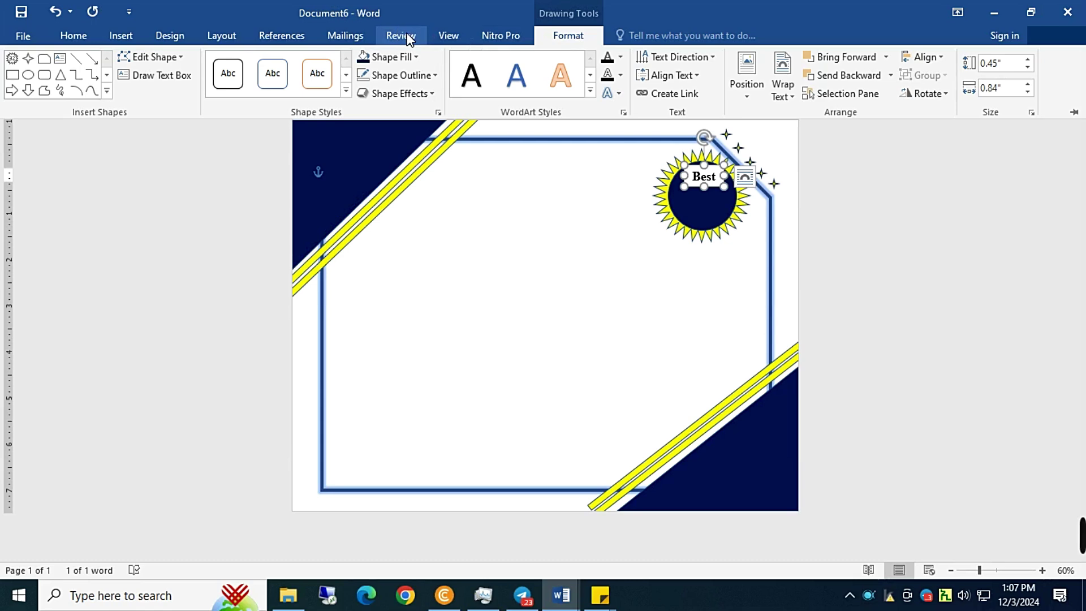
pyautogui.click(415, 57)
pyautogui.click(455, 177)
# Duplicate the Best box twice below it, retyping the copies as '2015' and 'Award'.
pyautogui.click(732, 179)
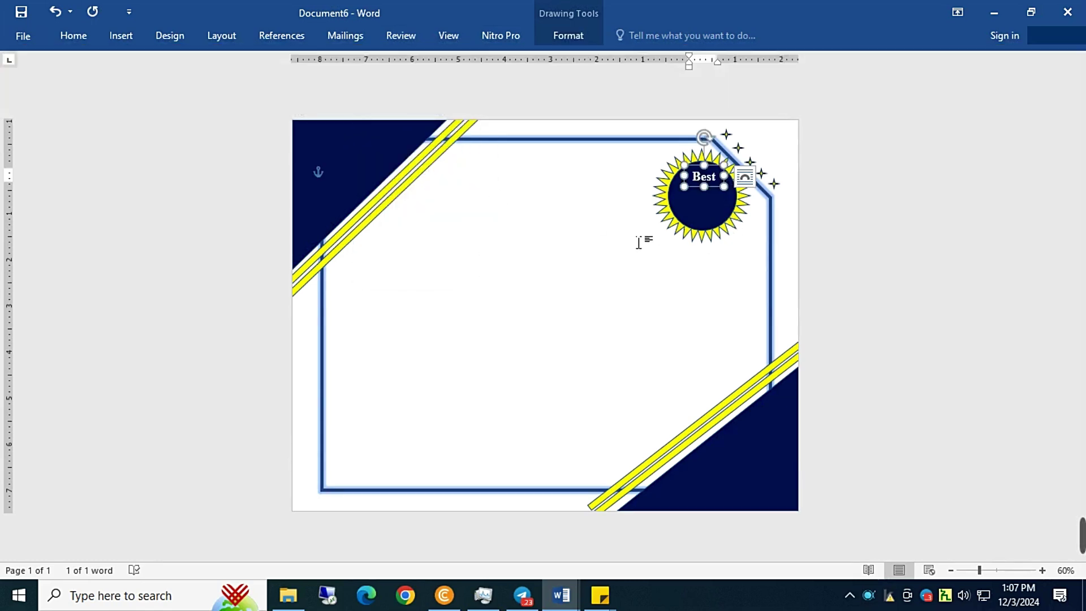
pyautogui.moveTo(729, 193); pyautogui.dragTo(724, 218)
pyautogui.doubleClick(701, 192)
pyautogui.write('2015')
pyautogui.doubleClick(703, 210)
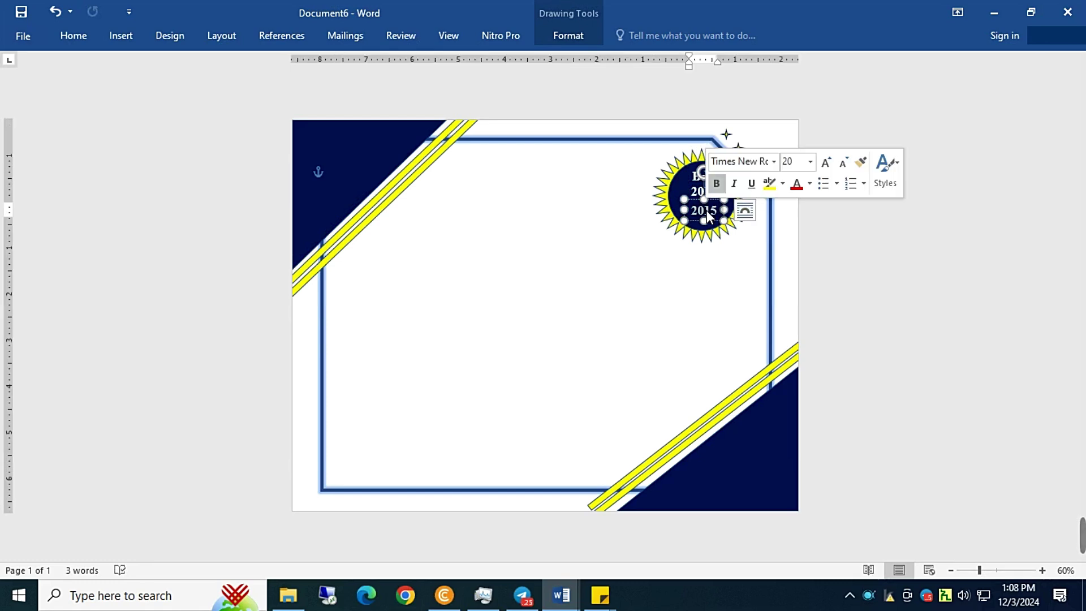
pyautogui.write('Award')
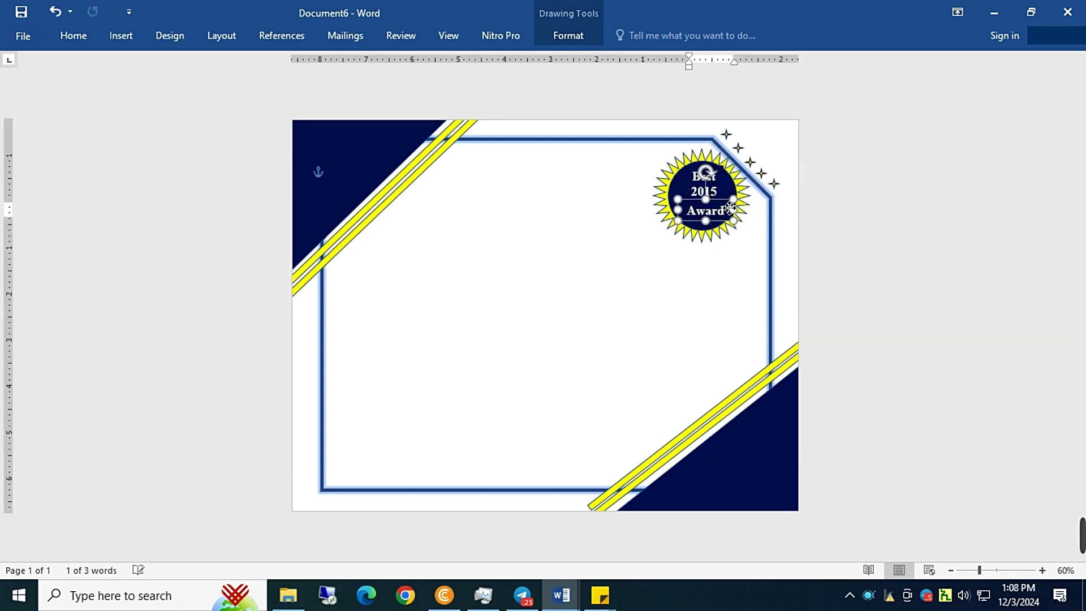
pyautogui.click(746, 218)
pyautogui.click(714, 191)
pyautogui.write('2025')
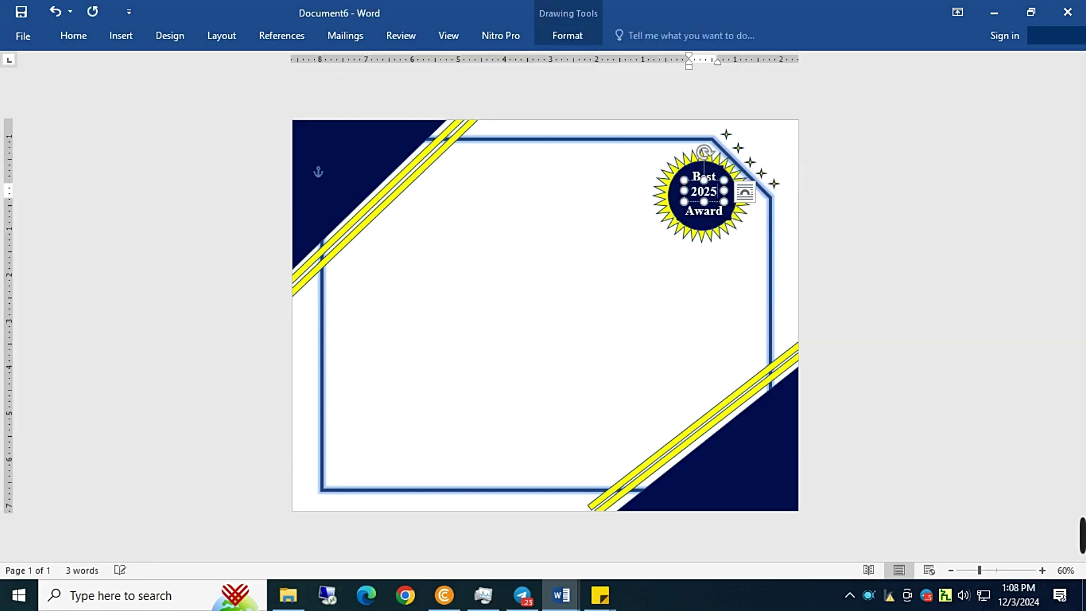
# Bring the Award text box forward so it shows in front of the navy badge.
pyautogui.click(678, 303)
pyautogui.click(726, 205)
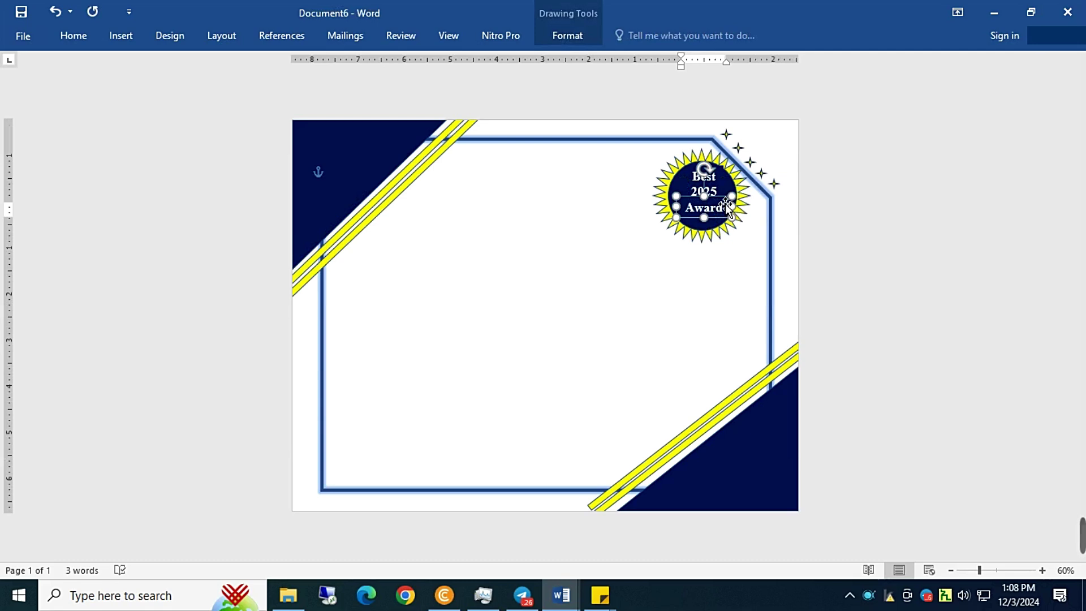
pyautogui.doubleClick(727, 207)
pyautogui.click(594, 37)
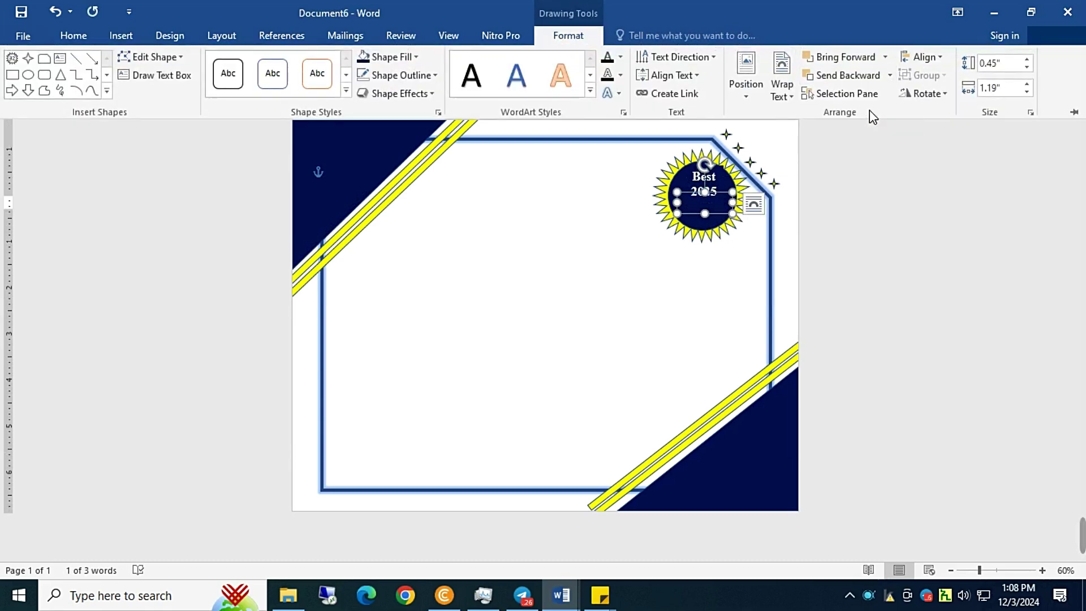
pyautogui.click(890, 75)
pyautogui.click(885, 56)
pyautogui.click(865, 94)
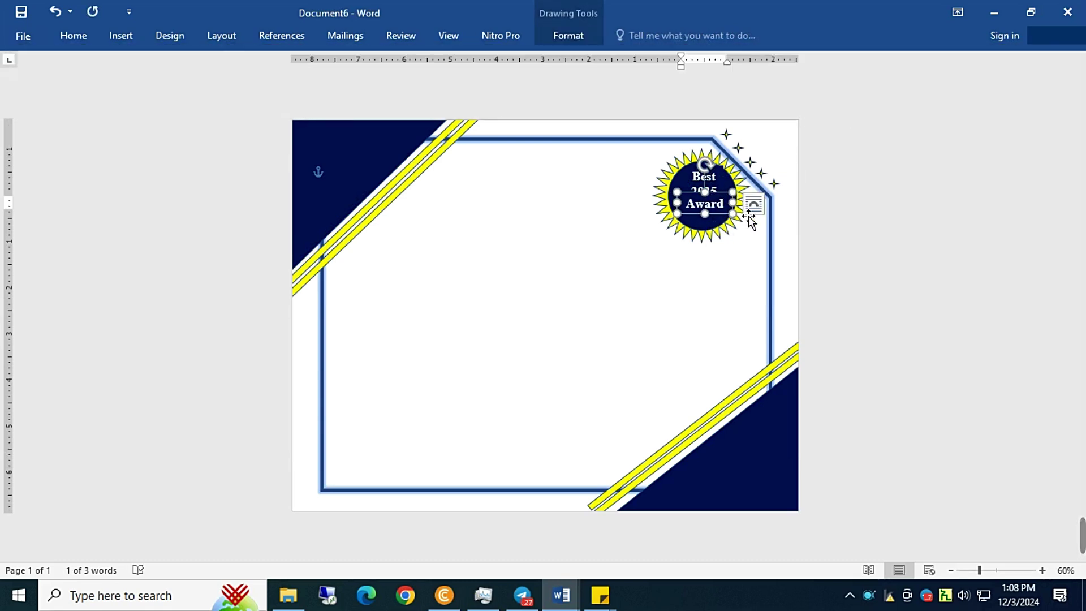
pyautogui.click(569, 217)
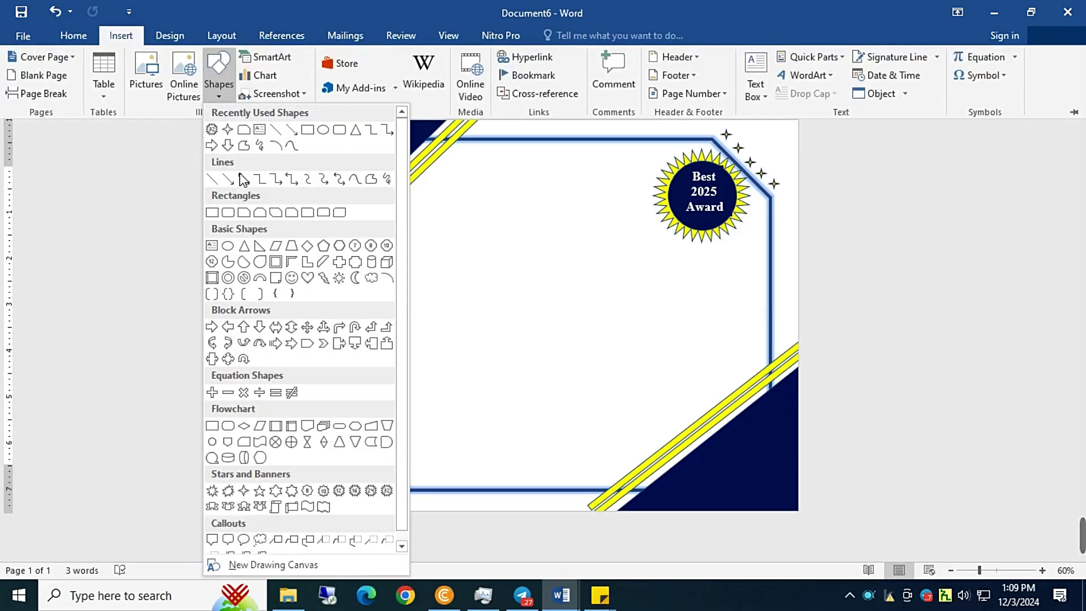
# Draw a blue isosceles triangle at the page's lower-left corner and nudge it into place.
pyautogui.click(244, 246)
pyautogui.moveTo(336, 451)
pyautogui.mouseDown()
pyautogui.moveTo(409, 526)
pyautogui.moveTo(432, 525)
pyautogui.moveTo(352, 510)
pyautogui.moveTo(337, 493)
pyautogui.moveTo(341, 486)
pyautogui.moveTo(364, 496)
pyautogui.mouseUp()
pyautogui.keyDown('shift'); pyautogui.click(363, 496); pyautogui.keyUp('shift')
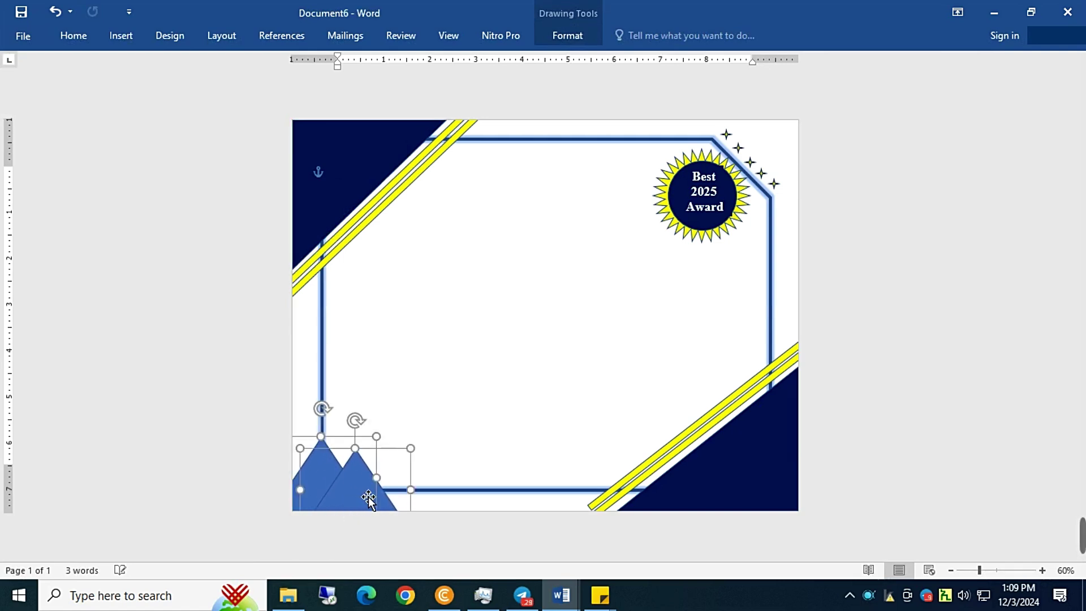
pyautogui.moveTo(372, 483); pyautogui.dragTo(368, 487)
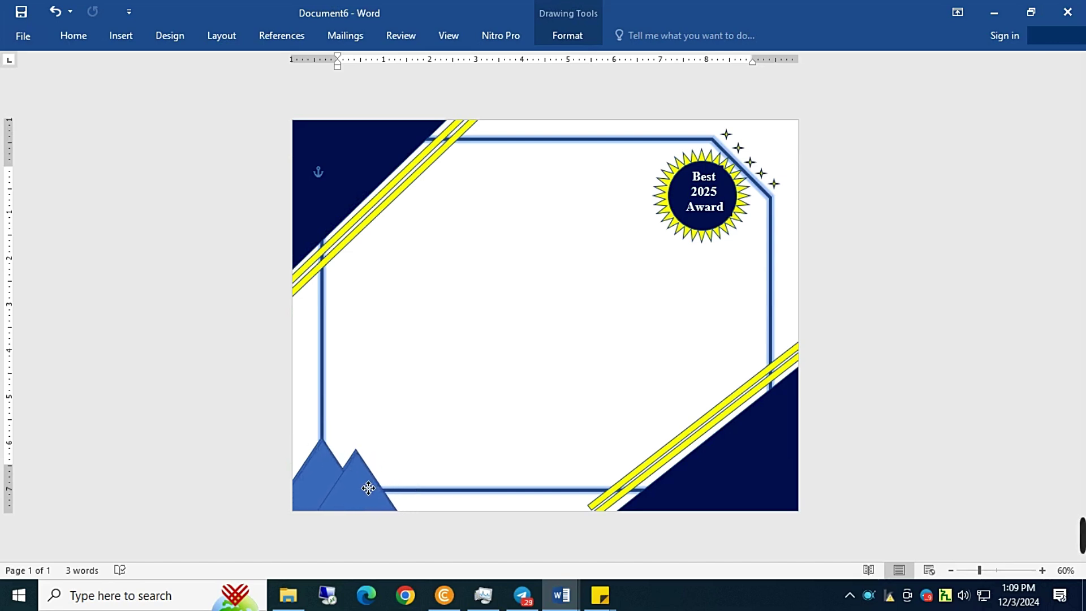
pyautogui.hotkey('ctrl', 'z')
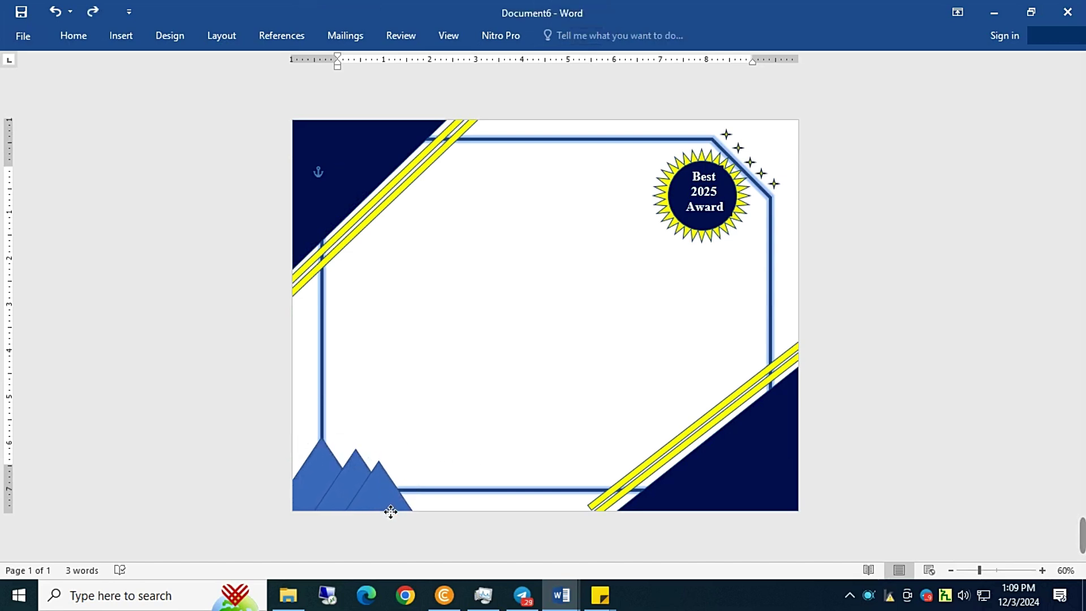
pyautogui.hotkey('ctrl', 'y')
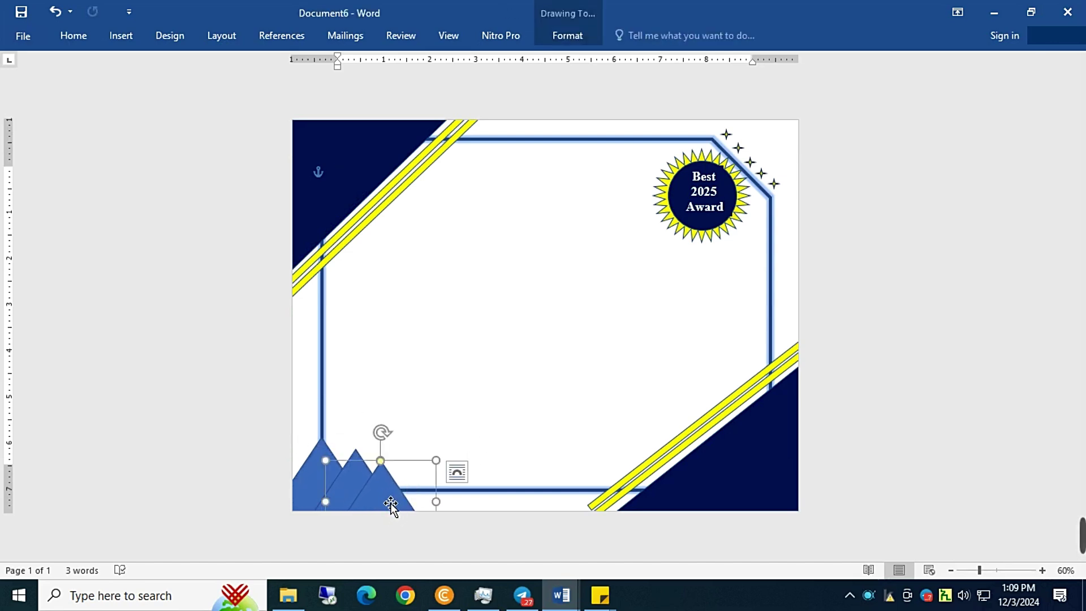
# Ctrl-drag triangle copies along the bottom edge to complete a row of four.
pyautogui.moveTo(416, 490); pyautogui.dragTo(412, 516)
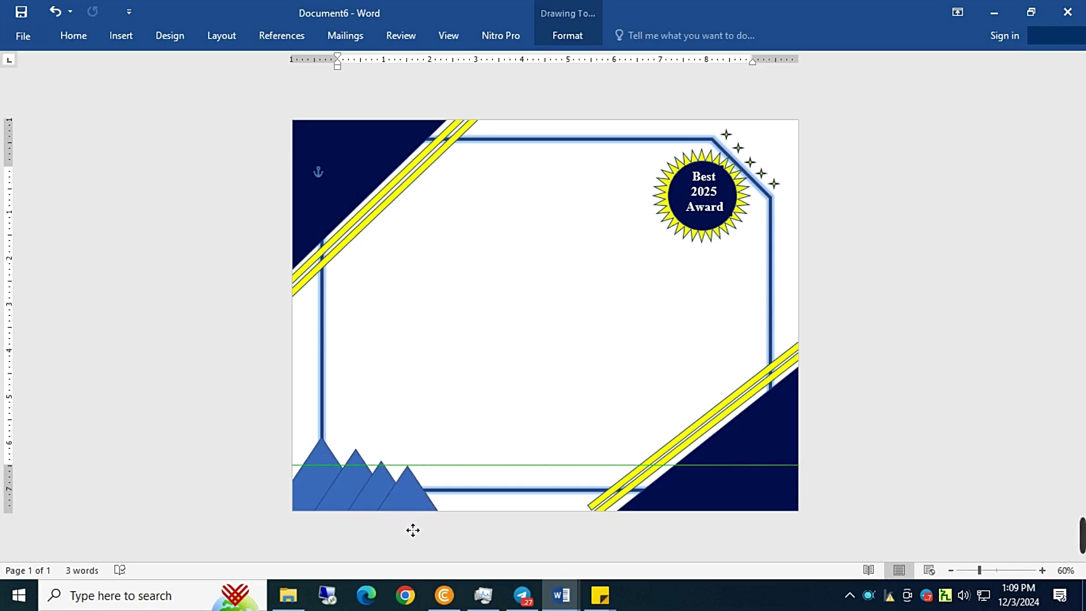
pyautogui.moveTo(413, 530); pyautogui.dragTo(407, 498)
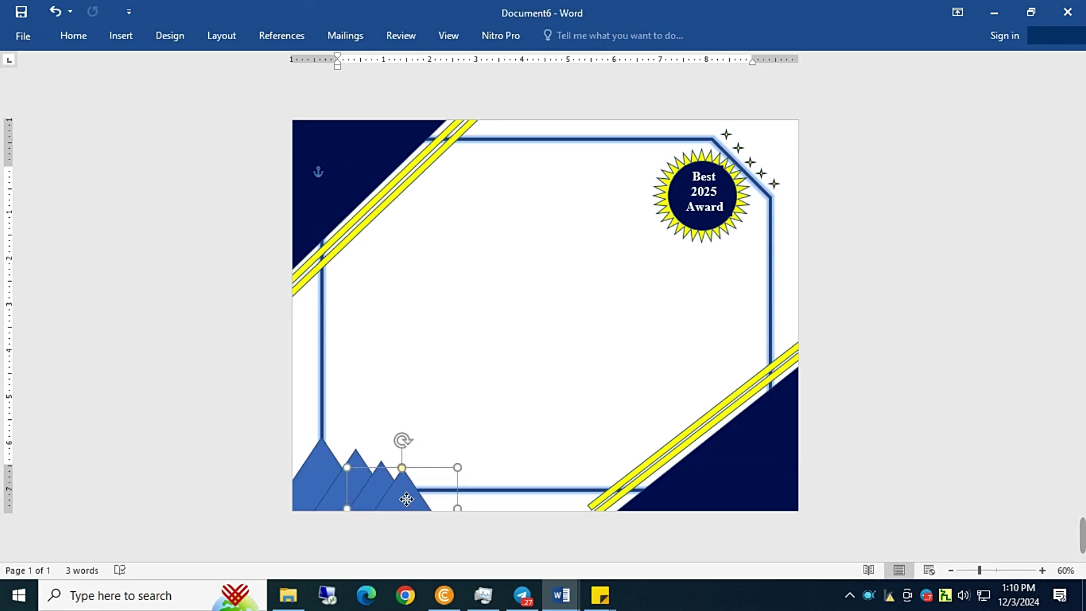
pyautogui.click(435, 386)
pyautogui.click(323, 494)
pyautogui.click(572, 36)
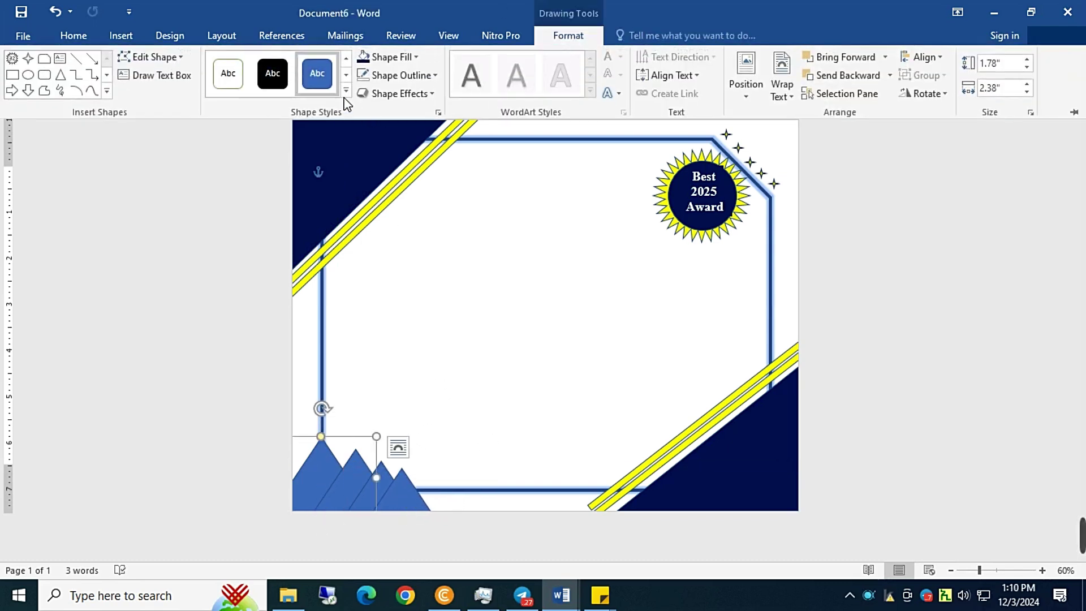
# Fill the leftmost triangle dark navy and the second triangle yellow.
pyautogui.click(392, 56)
pyautogui.click(472, 184)
pyautogui.click(301, 484)
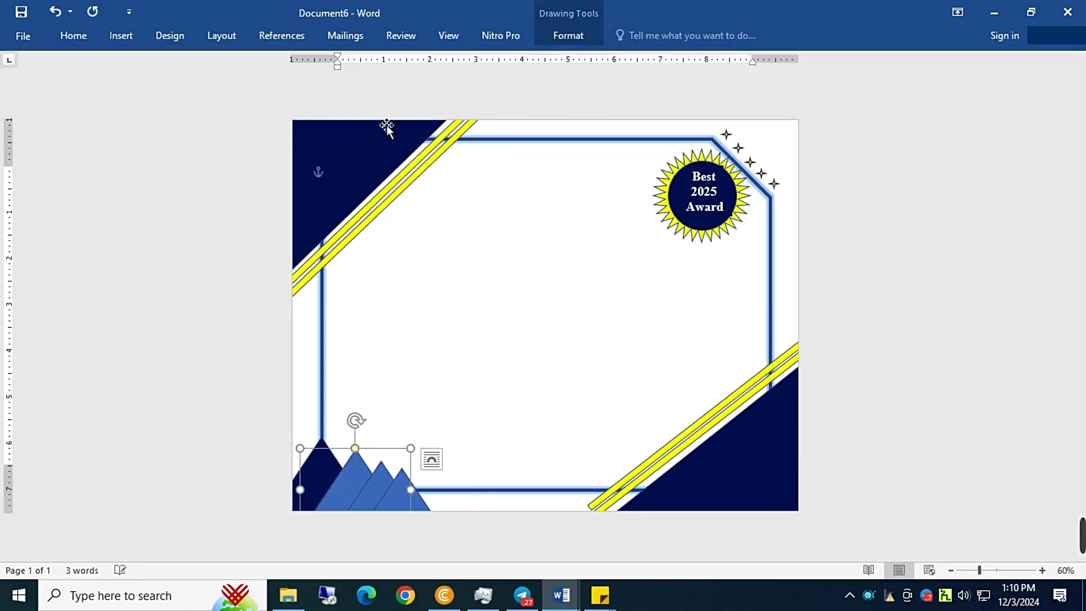
pyautogui.click(577, 37)
pyautogui.click(417, 56)
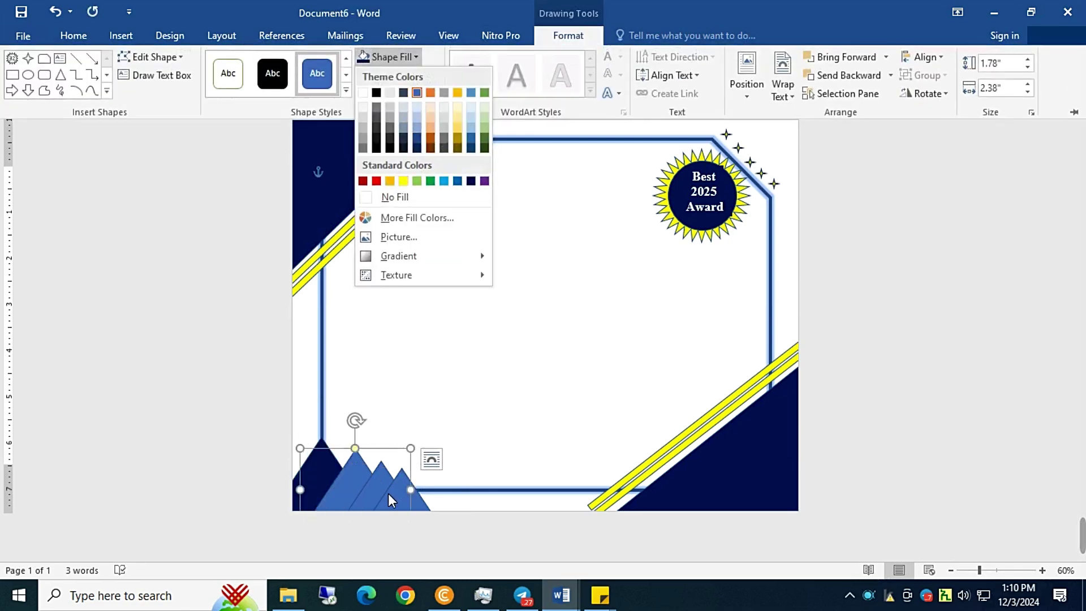
pyautogui.click(431, 459)
pyautogui.click(362, 484)
pyautogui.click(568, 35)
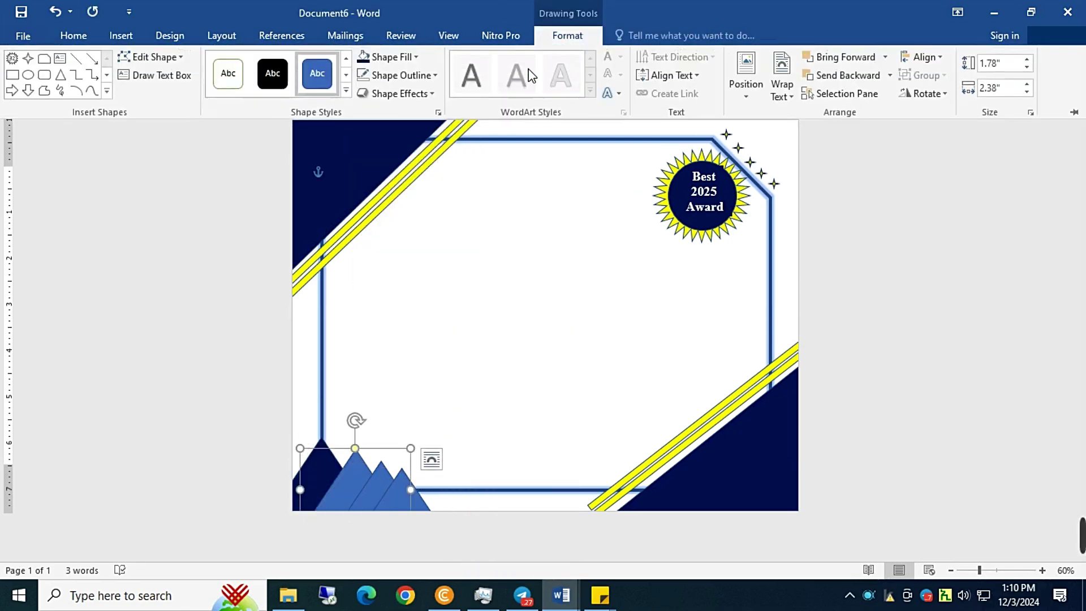
pyautogui.click(391, 56)
pyautogui.click(403, 179)
# Fill the third triangle navy and the fourth yellow, then show the certificate-wording sticky note.
pyautogui.click(385, 486)
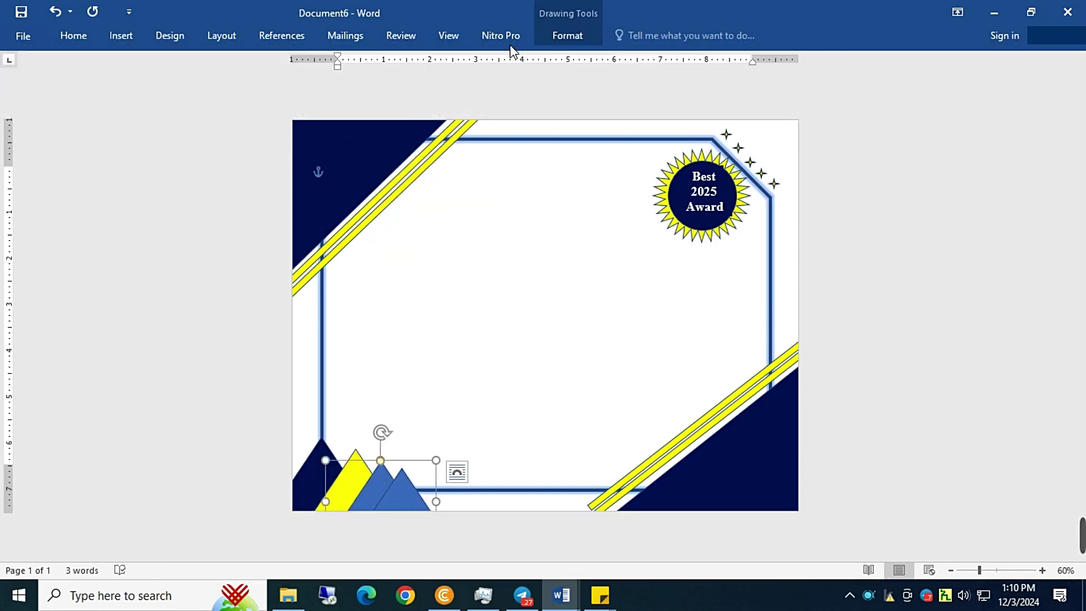
pyautogui.click(568, 35)
pyautogui.click(392, 56)
pyautogui.click(471, 180)
pyautogui.click(425, 475)
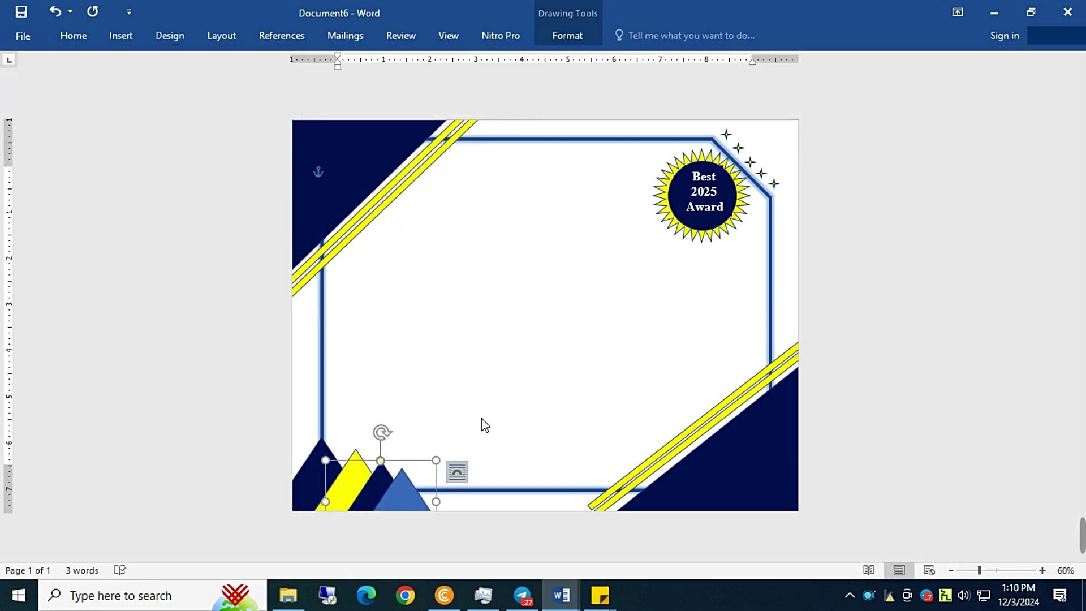
pyautogui.click(411, 501)
pyautogui.click(567, 35)
pyautogui.click(391, 57)
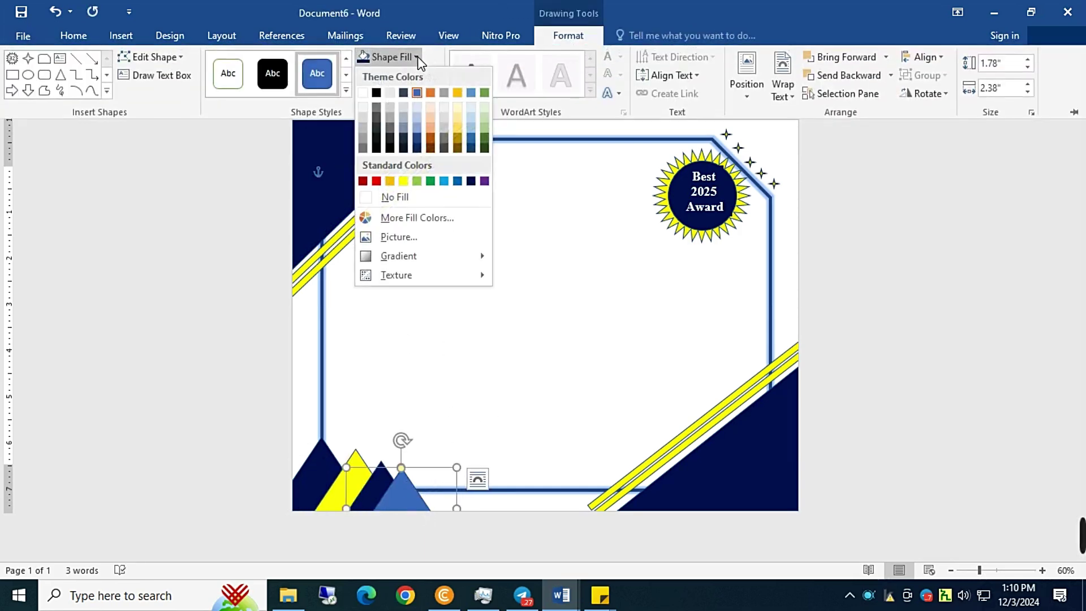
pyautogui.click(402, 180)
pyautogui.click(533, 363)
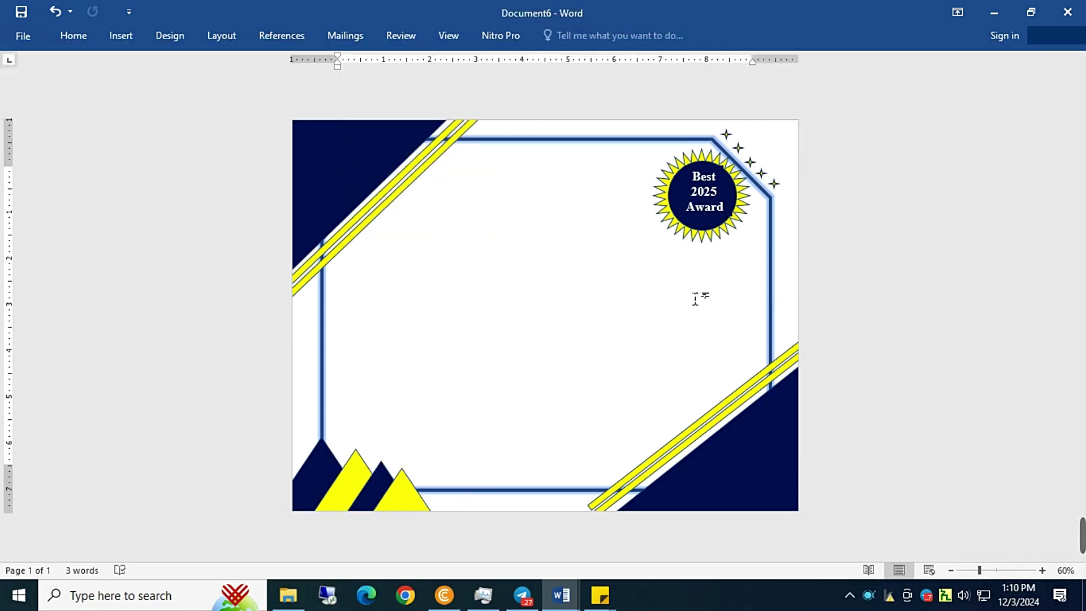
pyautogui.click(635, 538)
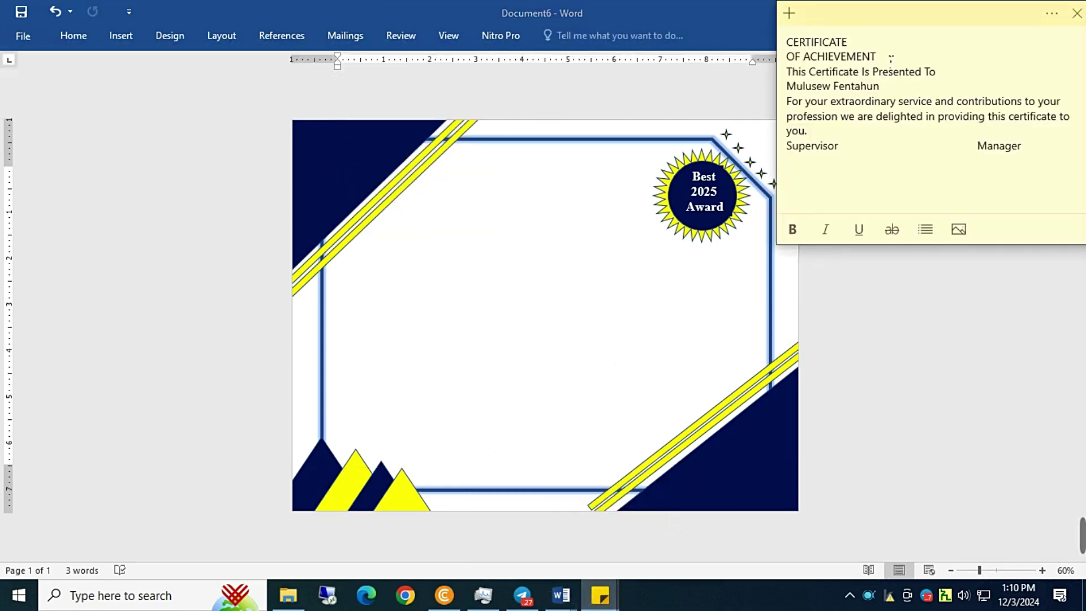
# Insert a simple text box and paste 'CERTIFICATE' from the sticky note over its placeholder.
pyautogui.moveTo(864, 58); pyautogui.dragTo(786, 41)
pyautogui.click(805, 42)
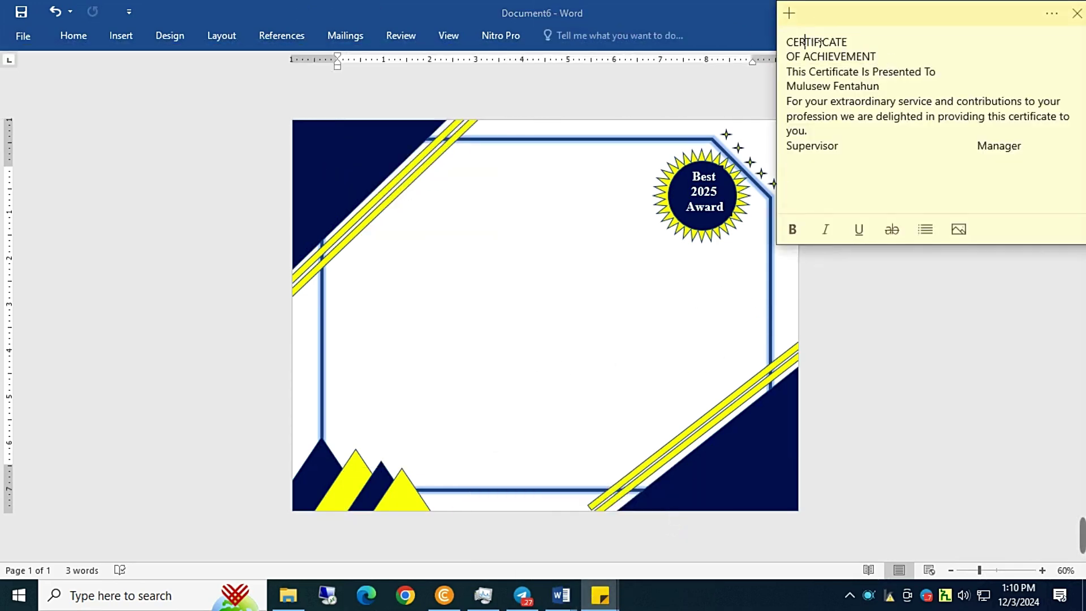
pyautogui.click(116, 36)
pyautogui.click(117, 36)
pyautogui.click(752, 96)
pyautogui.click(742, 167)
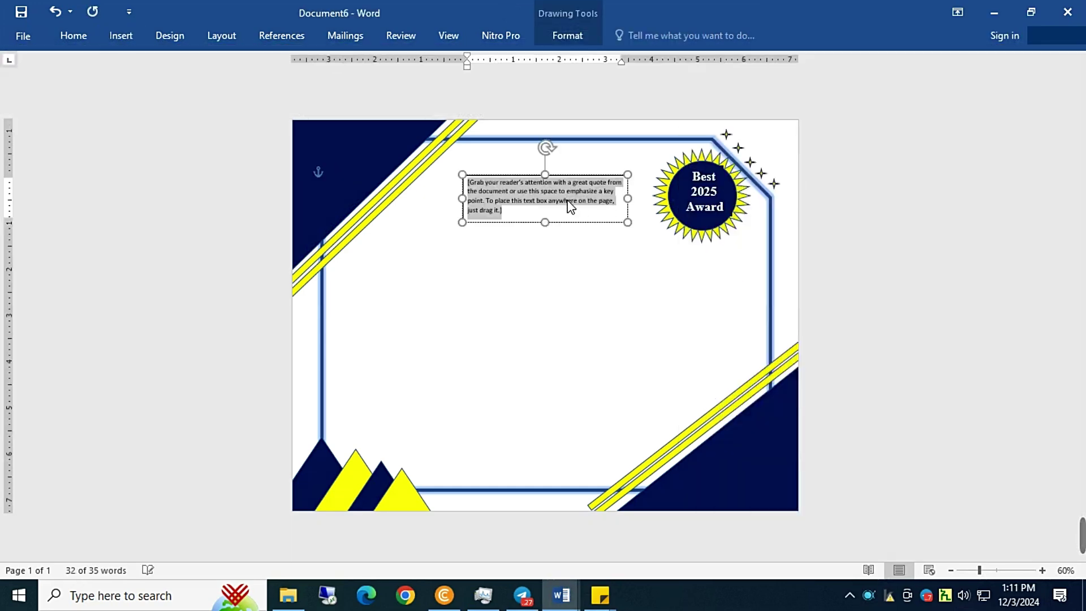
pyautogui.click(652, 504)
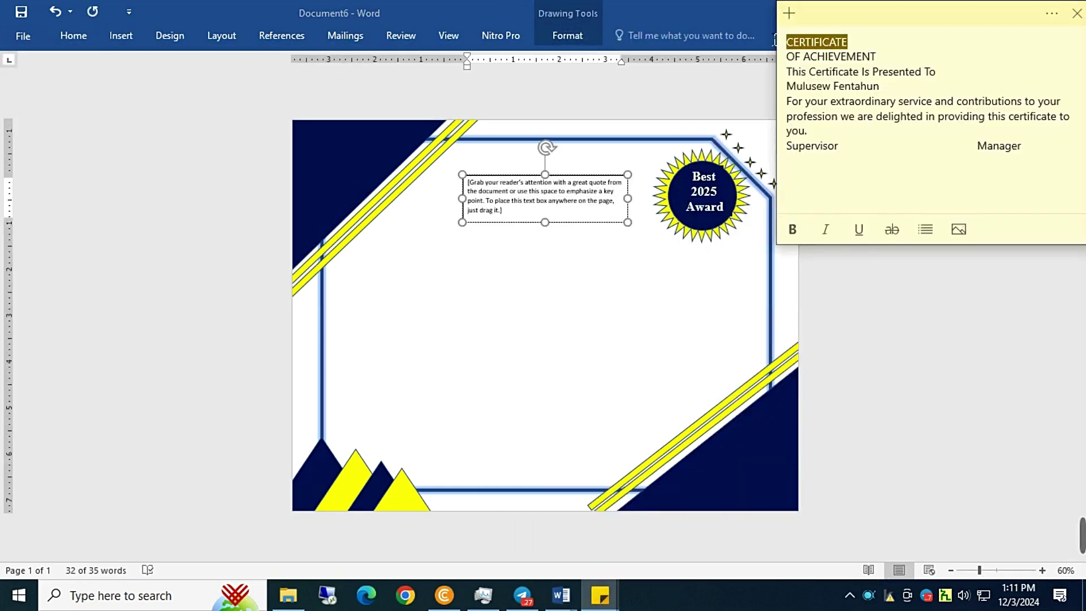
pyautogui.hotkey('ctrl', 'c')
pyautogui.click(762, 28)
pyautogui.click(511, 202)
pyautogui.hotkey('ctrl', 'v')
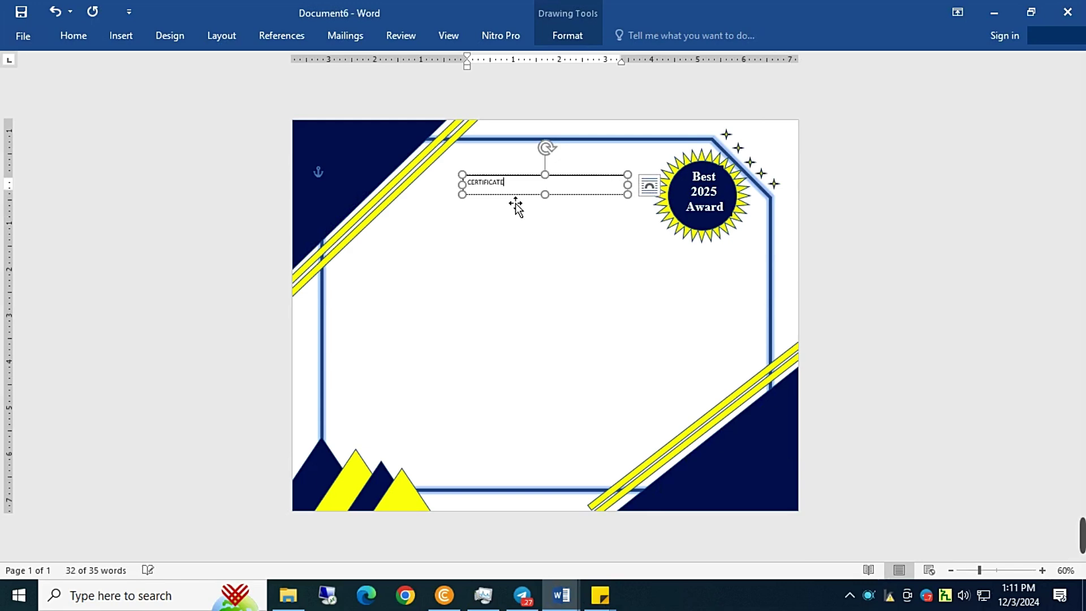
# Format CERTIFICATE as bold 36 pt Times New Roman and widen its box to one line.
pyautogui.moveTo(519, 192); pyautogui.dragTo(442, 179)
pyautogui.click(73, 35)
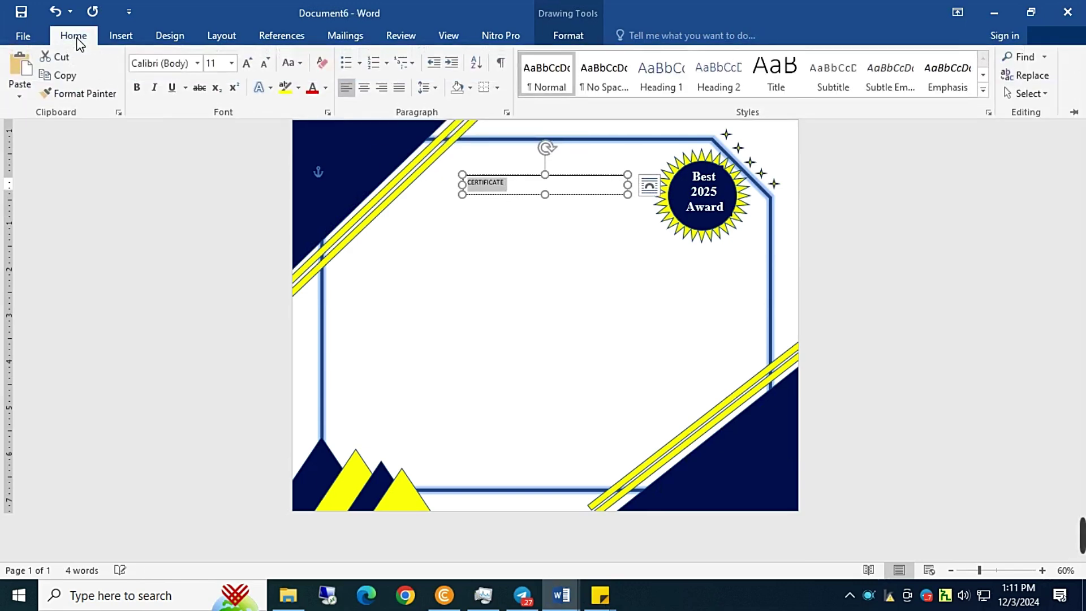
pyautogui.click(196, 63)
pyautogui.click(192, 157)
pyautogui.click(231, 63)
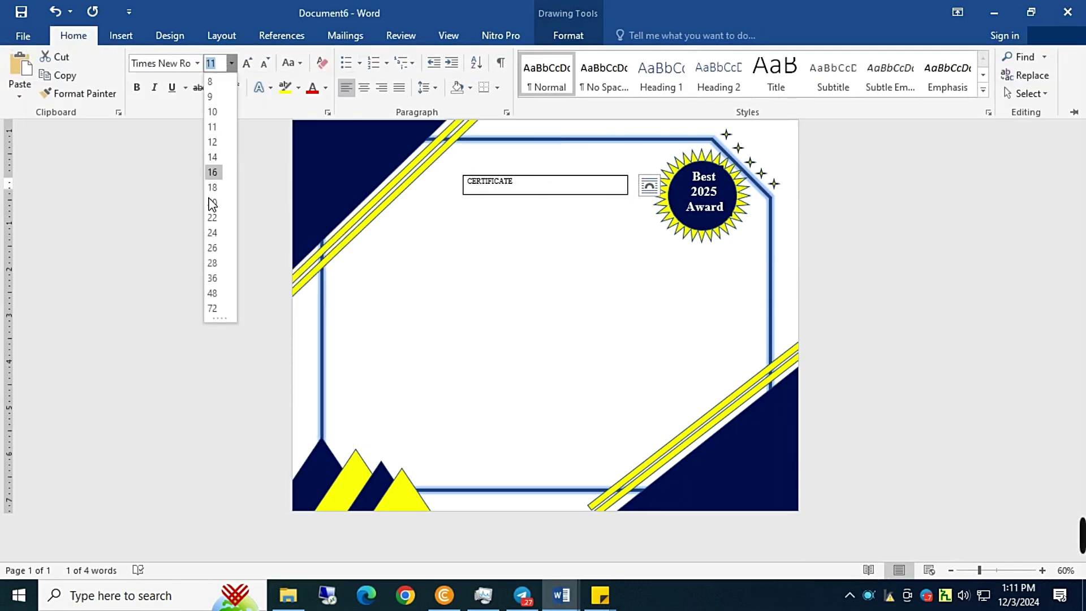
pyautogui.click(213, 278)
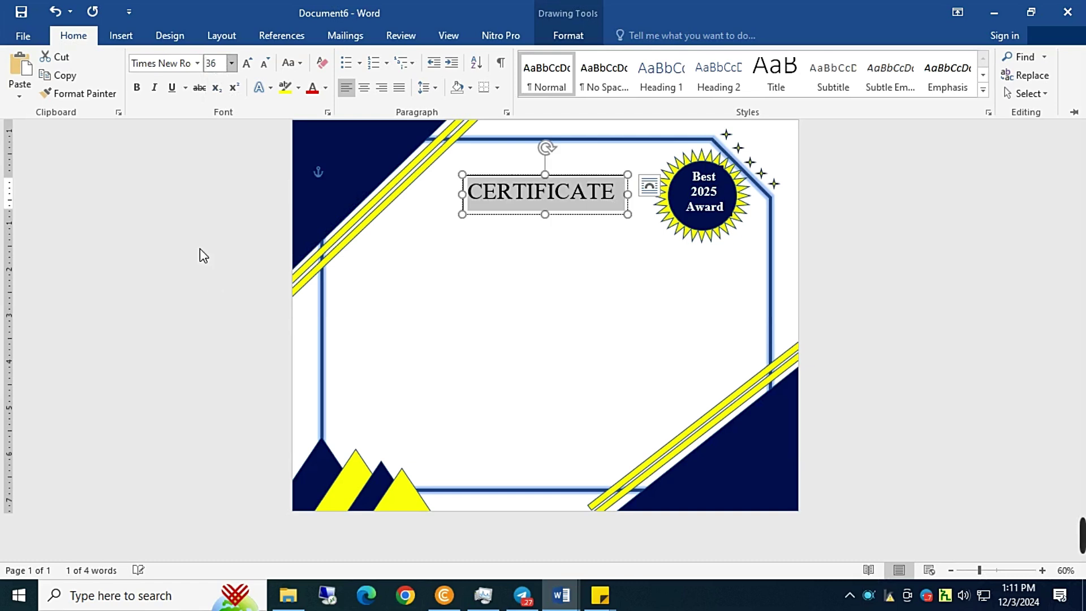
pyautogui.click(138, 89)
pyautogui.moveTo(628, 208); pyautogui.dragTo(640, 208)
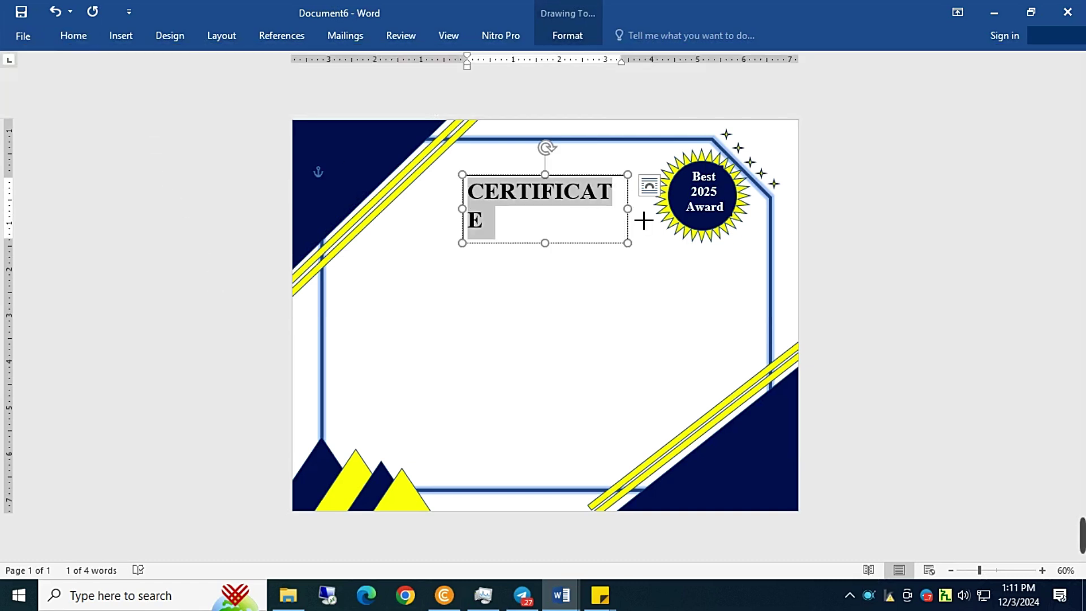
# Centre the CERTIFICATE text and give its text box No Outline.
pyautogui.click(83, 35)
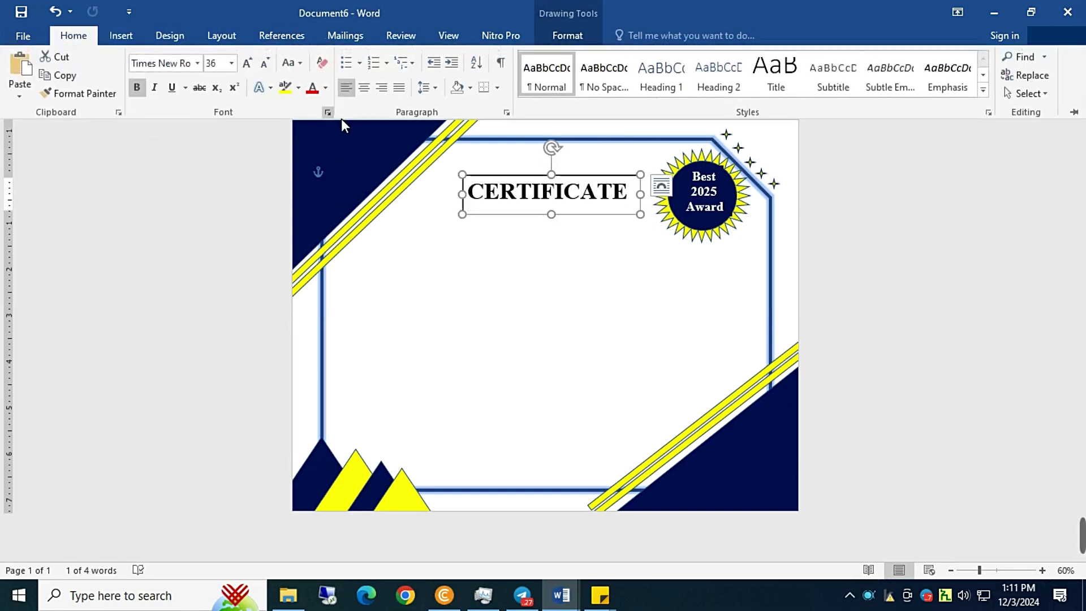
pyautogui.click(365, 88)
pyautogui.click(564, 298)
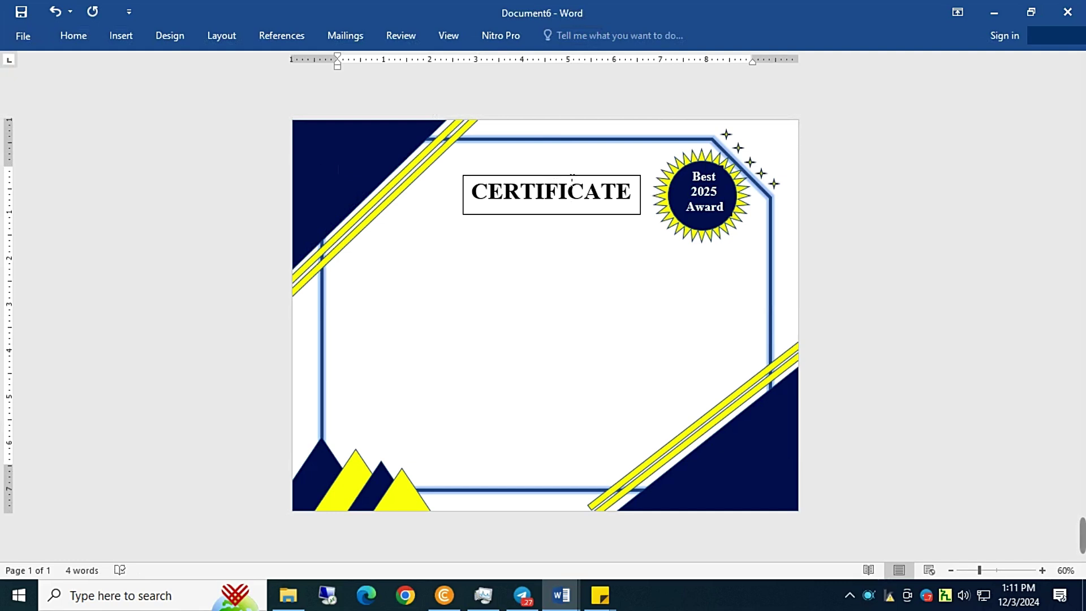
pyautogui.click(570, 215)
pyautogui.click(564, 35)
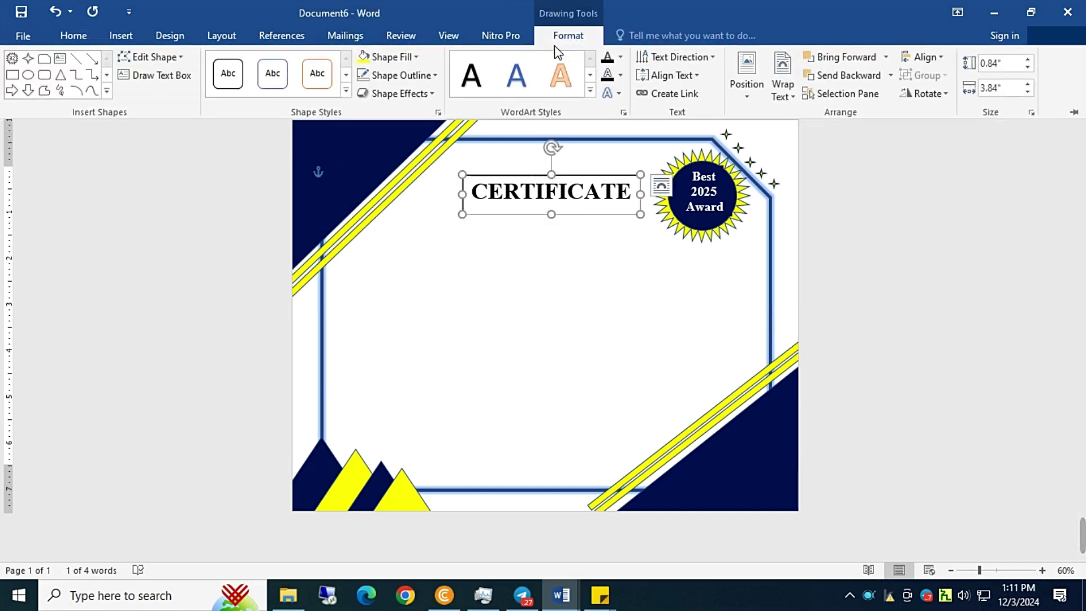
pyautogui.click(435, 77)
pyautogui.click(424, 214)
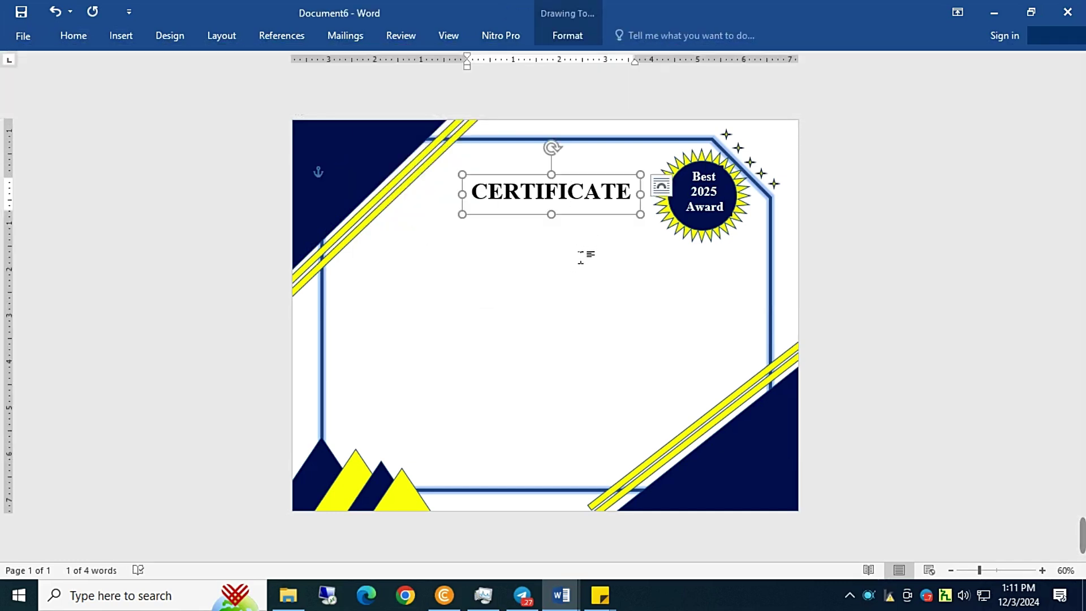
pyautogui.click(584, 255)
# Re-centre the CERTIFICATE text and select the OF ACHIEVEMENT line in the sticky notes.
pyautogui.click(577, 191)
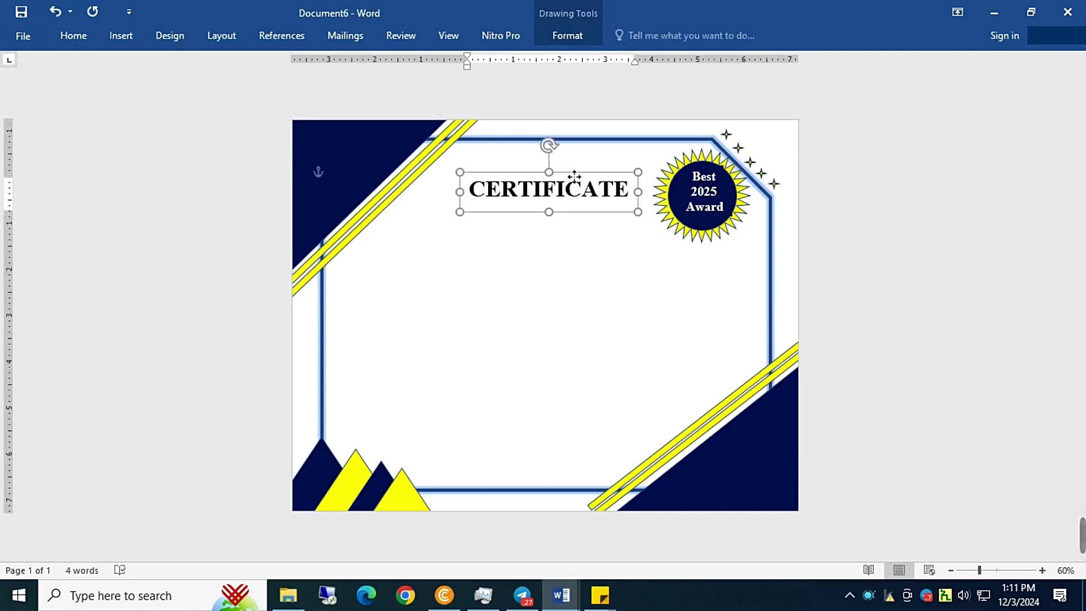
pyautogui.click(73, 36)
pyautogui.click(365, 94)
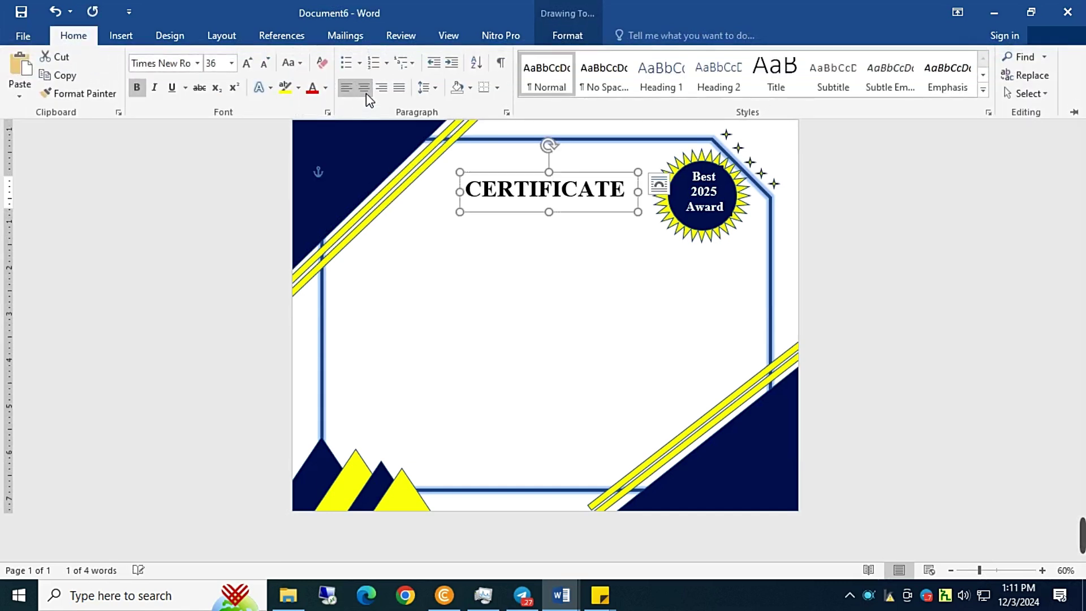
pyautogui.click(564, 360)
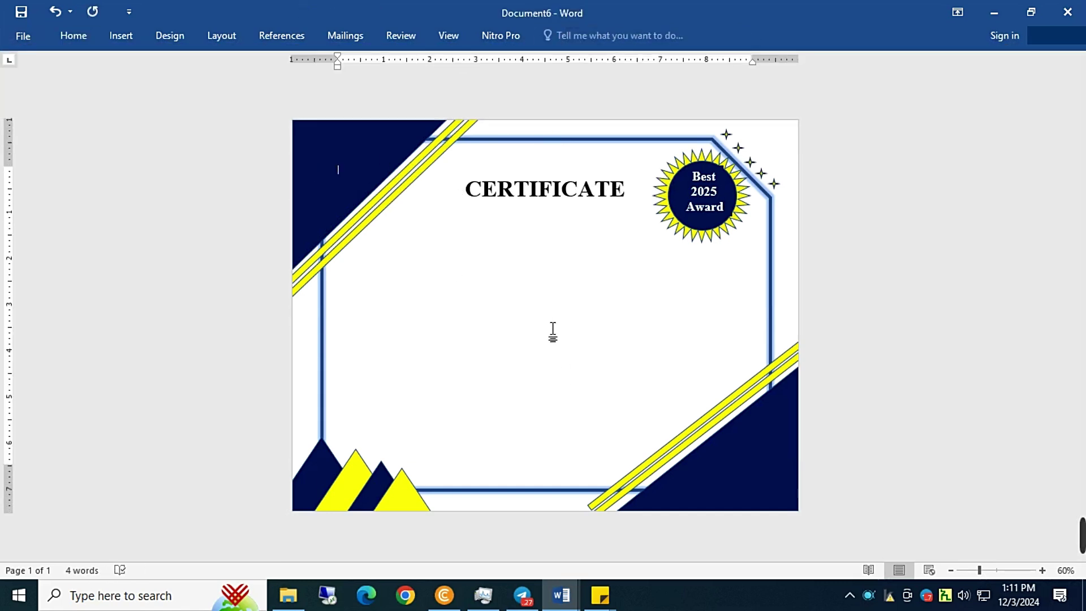
pyautogui.click(600, 595)
pyautogui.tripleClick(794, 58)
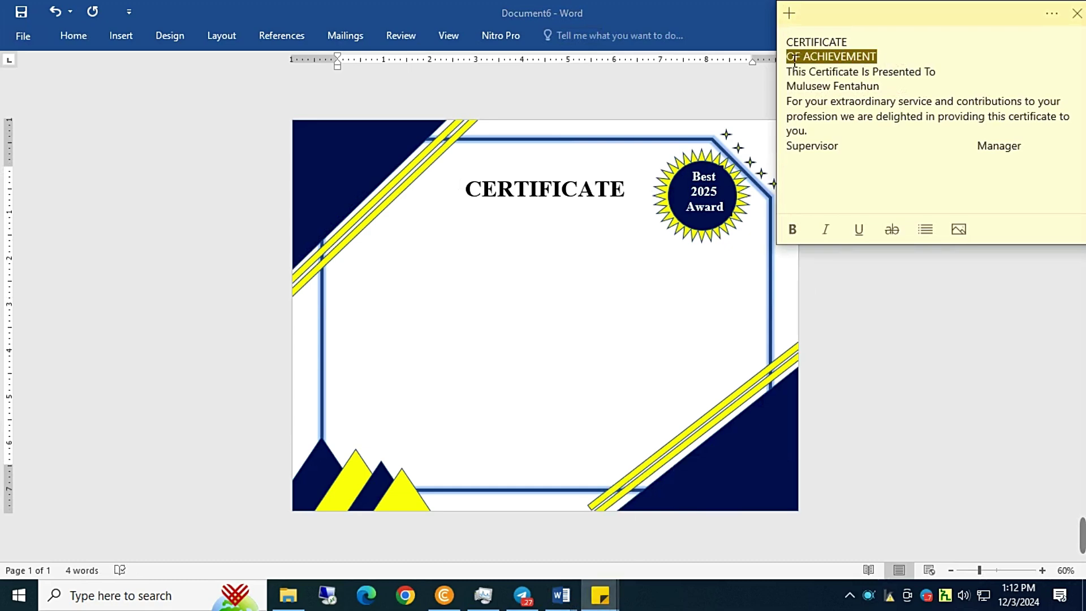
# Add a simple text box below the title with OF ACHIEVEMENT pasted in, enlarged to about 20 pt.
pyautogui.click(189, 27)
pyautogui.click(121, 35)
pyautogui.click(754, 89)
pyautogui.click(783, 151)
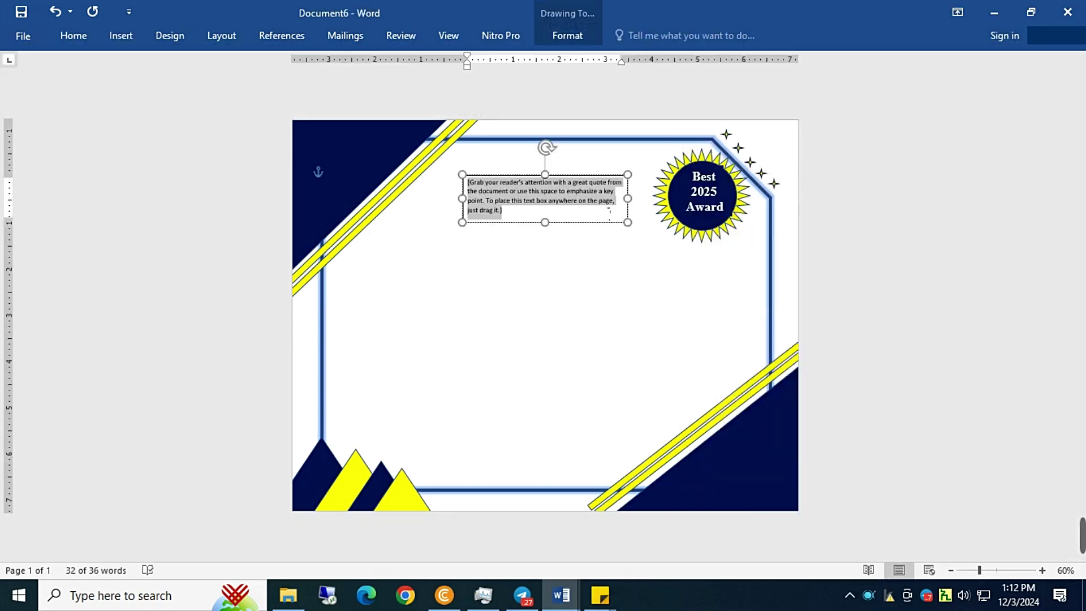
pyautogui.hotkey('ctrl', 'v')
pyautogui.moveTo(546, 187)
pyautogui.mouseDown()
pyautogui.moveTo(556, 221)
pyautogui.moveTo(476, 214)
pyautogui.mouseUp()
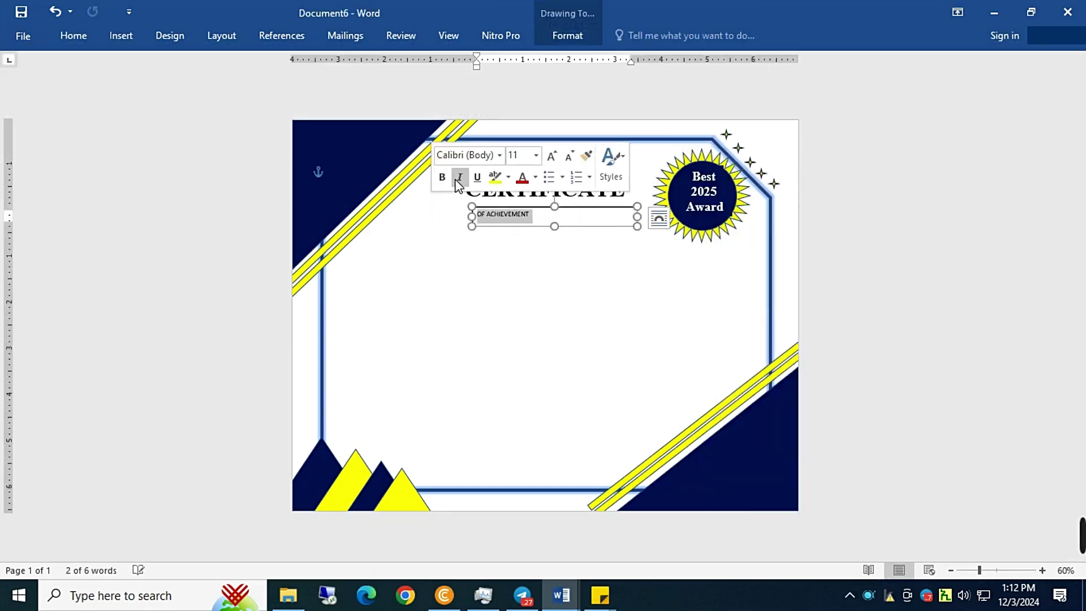
pyautogui.click(551, 155)
pyautogui.click(552, 155)
pyautogui.click(551, 155)
pyautogui.click(552, 155)
pyautogui.click(552, 155)
# Colour the CERTIFICATE title text navy, leaving its box without fill.
pyautogui.doubleClick(533, 199)
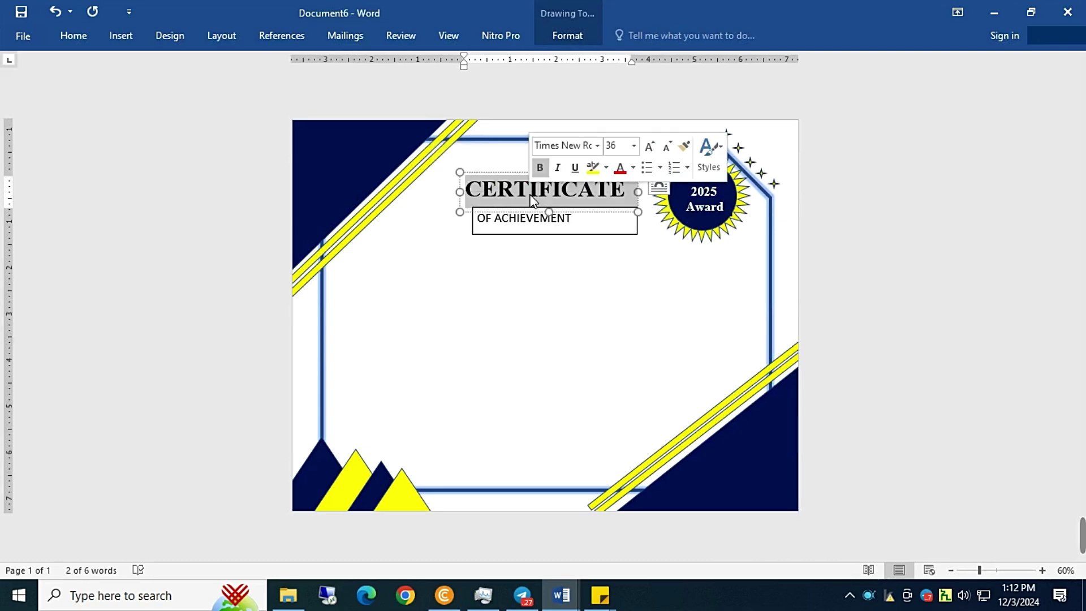
pyautogui.click(567, 35)
pyautogui.click(416, 56)
pyautogui.click(473, 187)
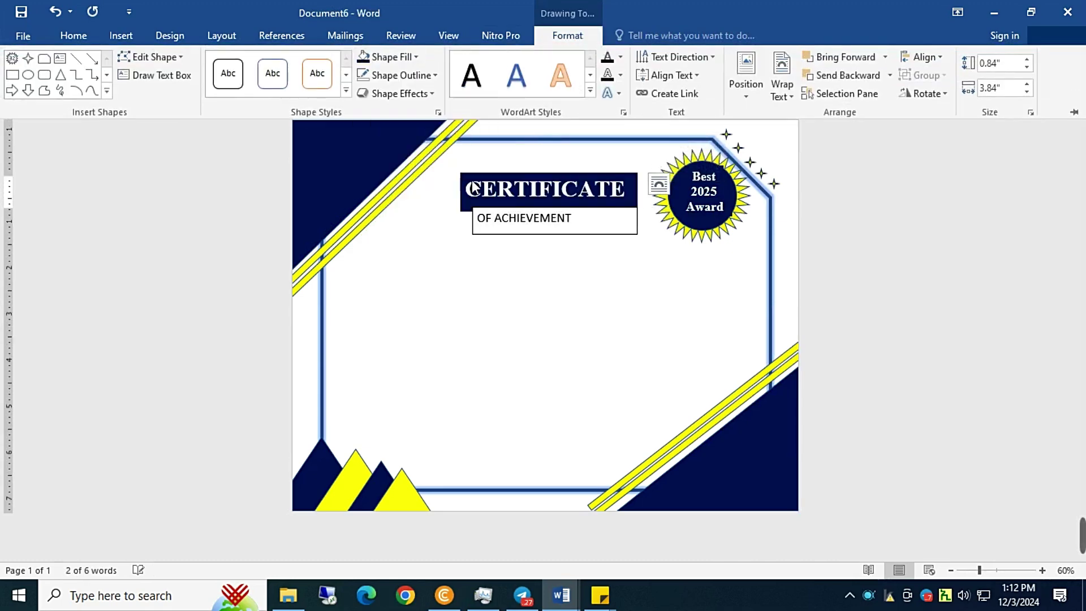
pyautogui.click(564, 192)
pyautogui.click(567, 35)
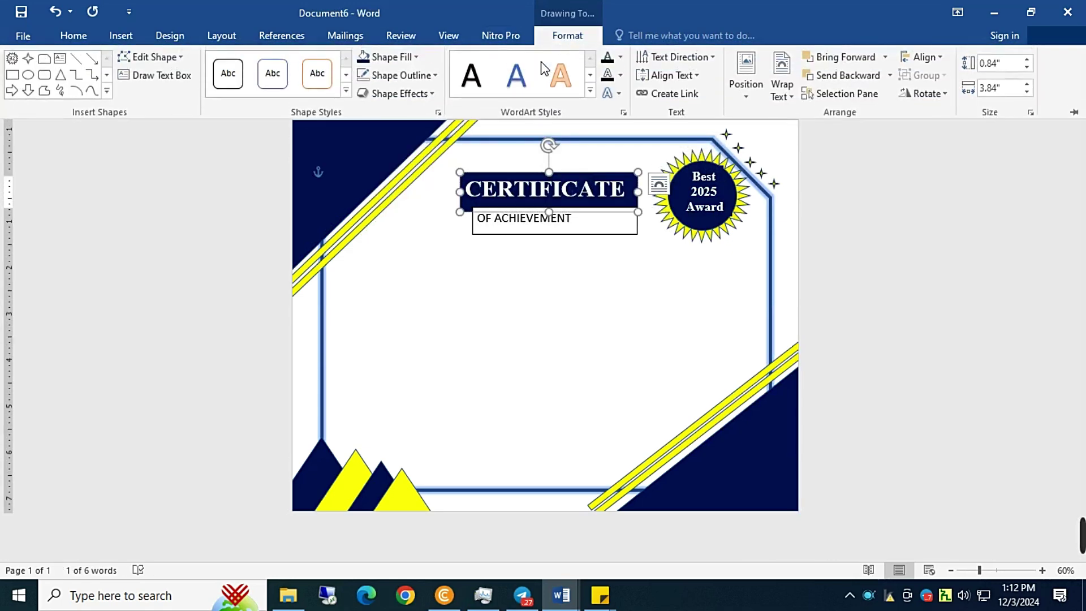
pyautogui.click(416, 56)
pyautogui.click(399, 203)
pyautogui.doubleClick(542, 189)
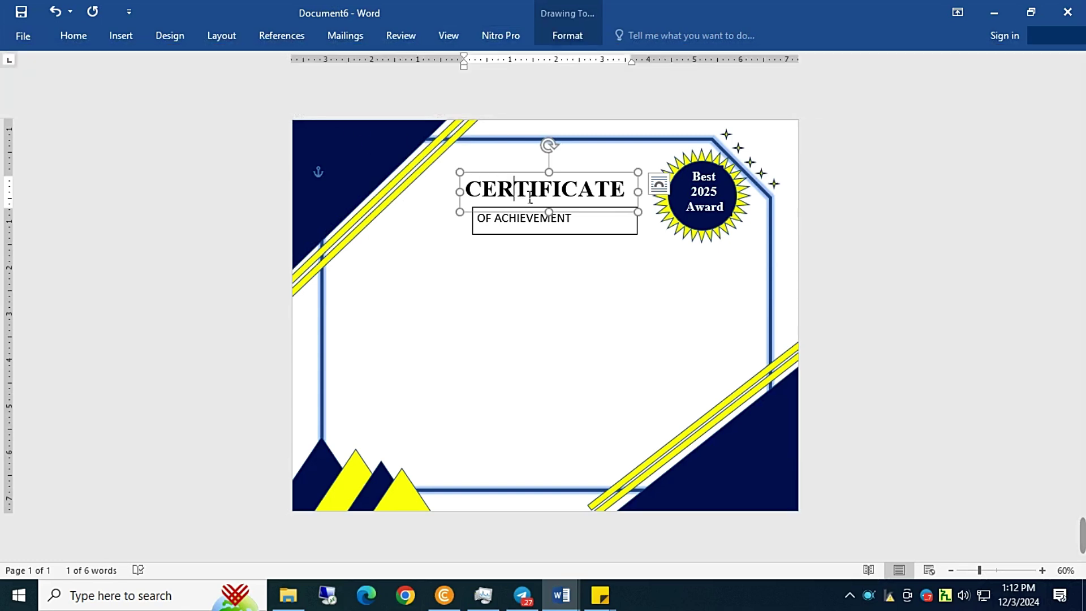
pyautogui.click(73, 35)
pyautogui.click(325, 87)
pyautogui.click(420, 231)
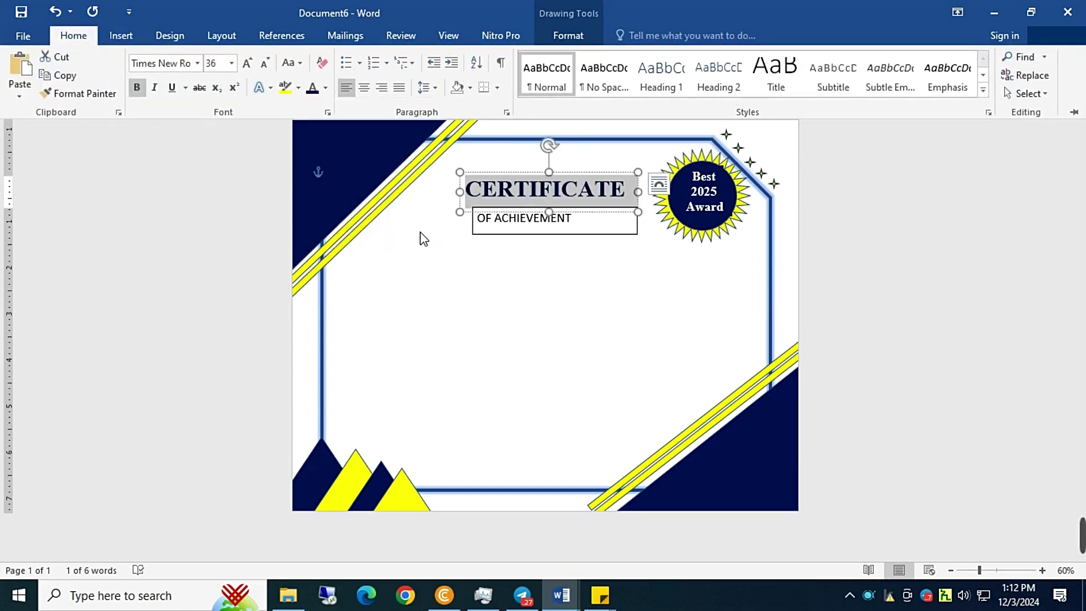
# Centre the OF ACHIEVEMENT text and move its box to the page centre beneath the title.
pyautogui.click(552, 233)
pyautogui.click(570, 36)
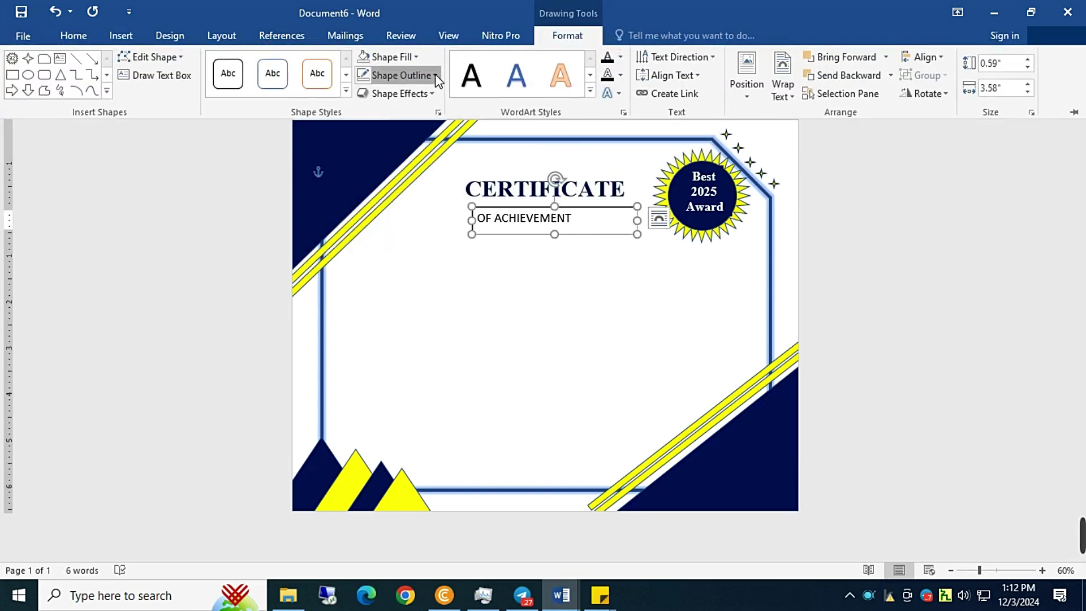
pyautogui.moveTo(574, 218); pyautogui.dragTo(417, 219)
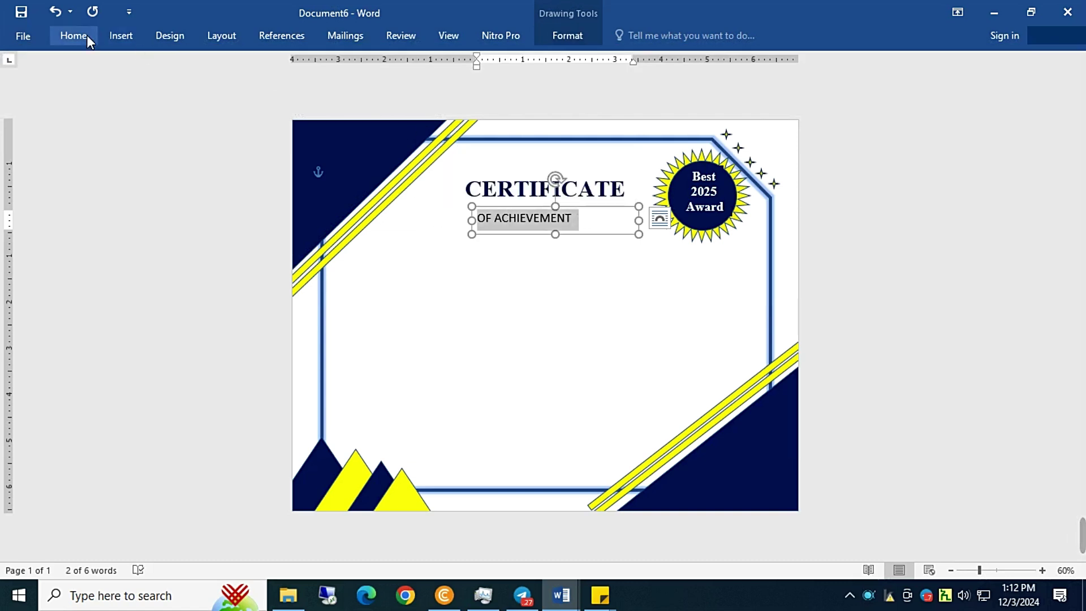
pyautogui.click(73, 35)
pyautogui.click(363, 87)
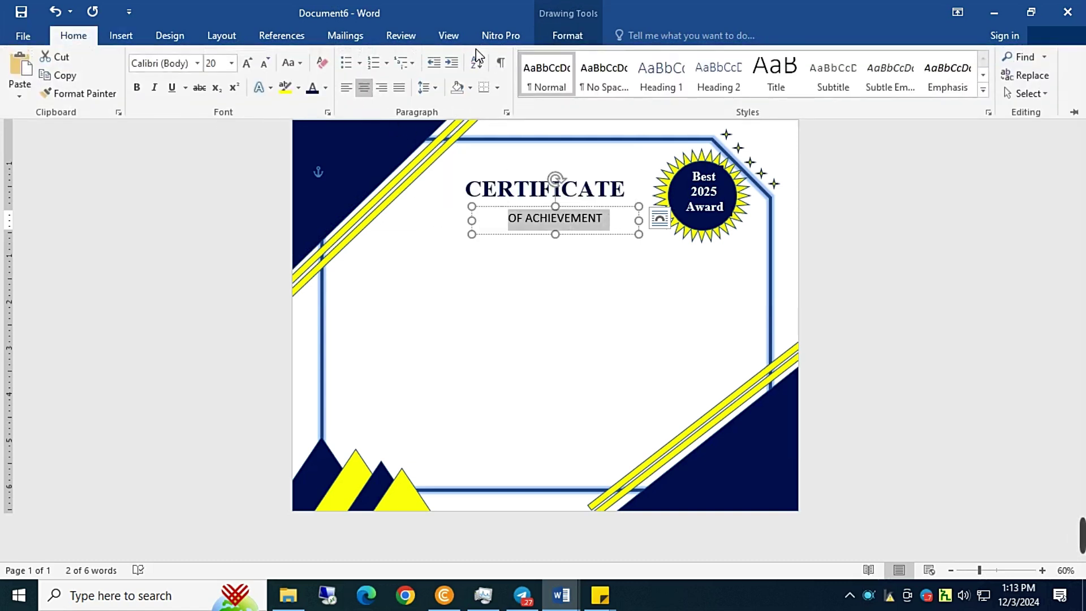
pyautogui.click(638, 217)
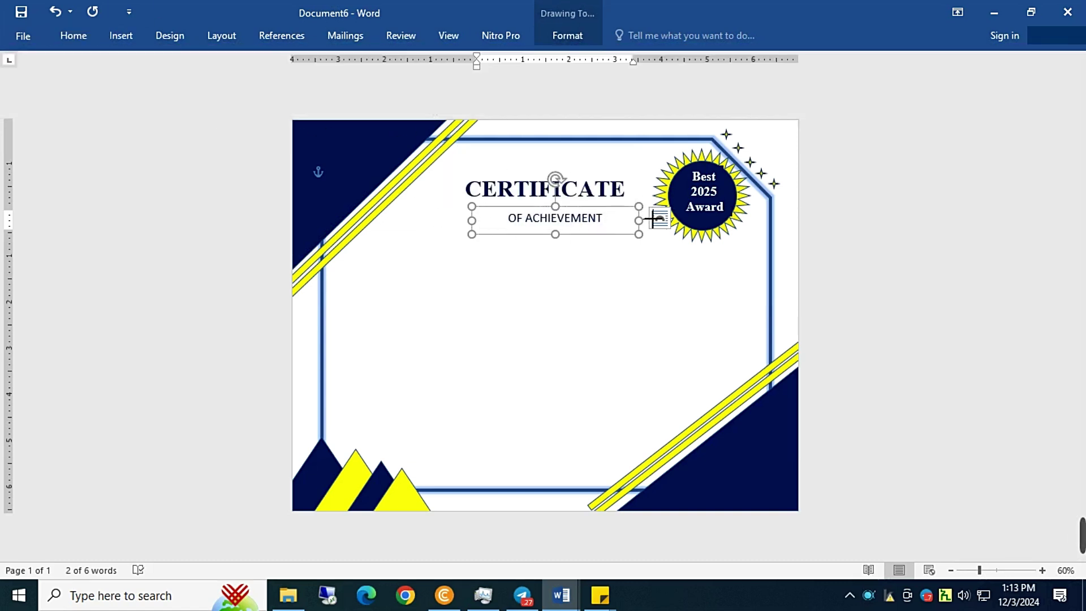
pyautogui.moveTo(583, 206); pyautogui.dragTo(560, 208)
pyautogui.click(74, 35)
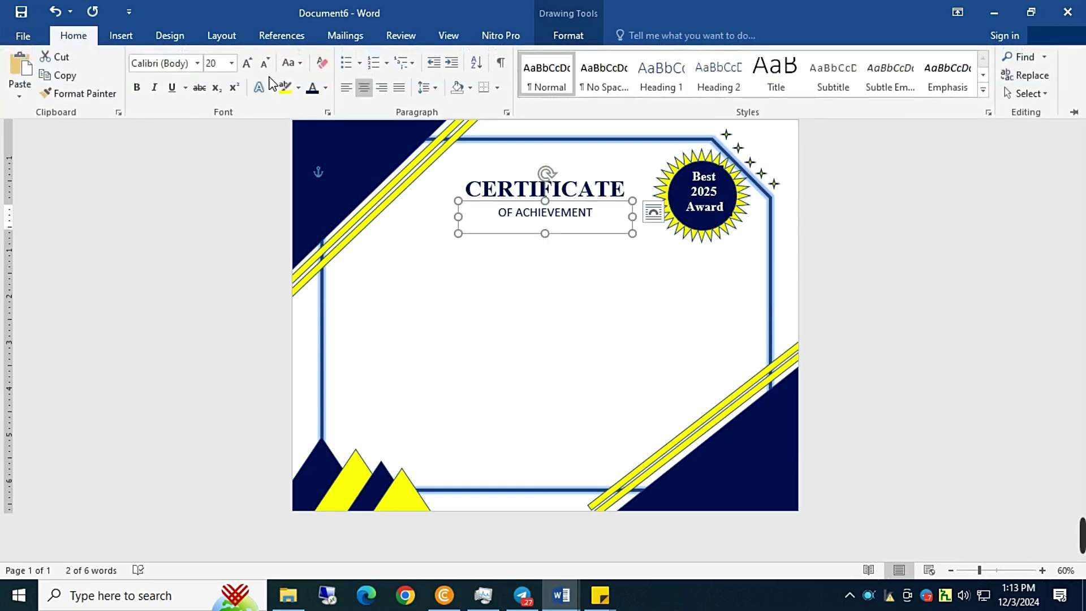
pyautogui.click(482, 298)
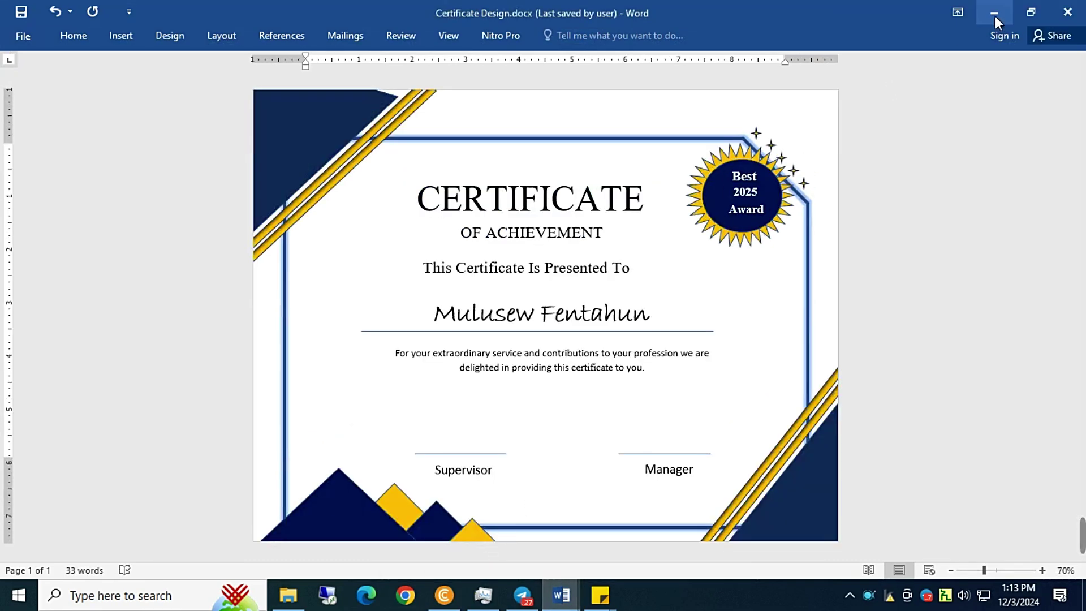
pyautogui.click(994, 12)
# Copy 'This Certificate Is Presented To' from the sticky notes.
pyautogui.click(599, 595)
pyautogui.click(654, 533)
pyautogui.moveTo(936, 72); pyautogui.dragTo(787, 75)
pyautogui.hotkey('ctrl', 'c')
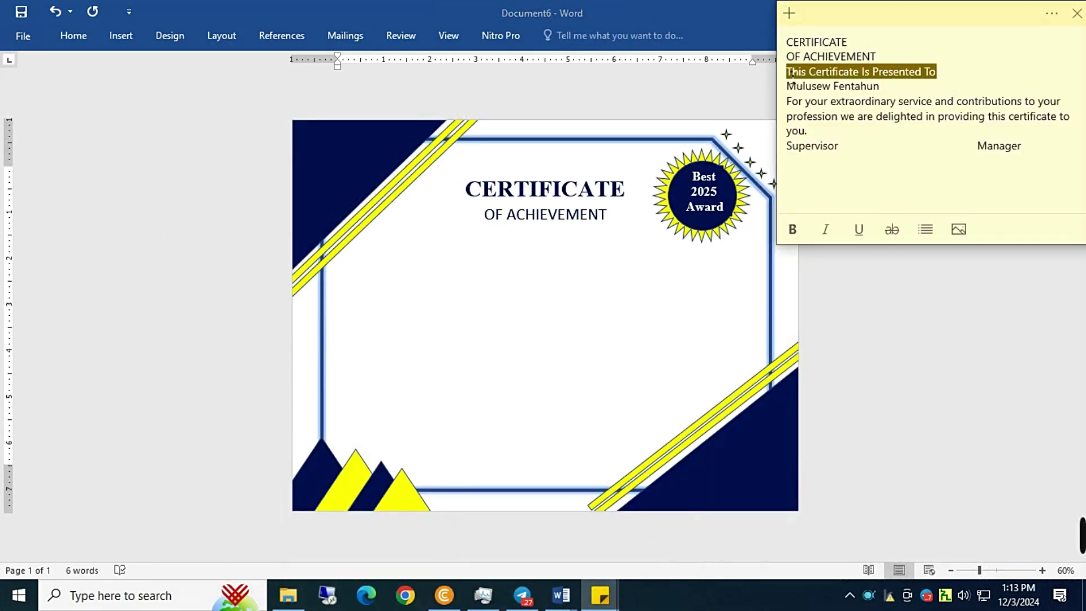
pyautogui.click(496, 273)
# Paste the text centred into a new simple text box below the subtitle.
pyautogui.click(73, 35)
pyautogui.click(120, 35)
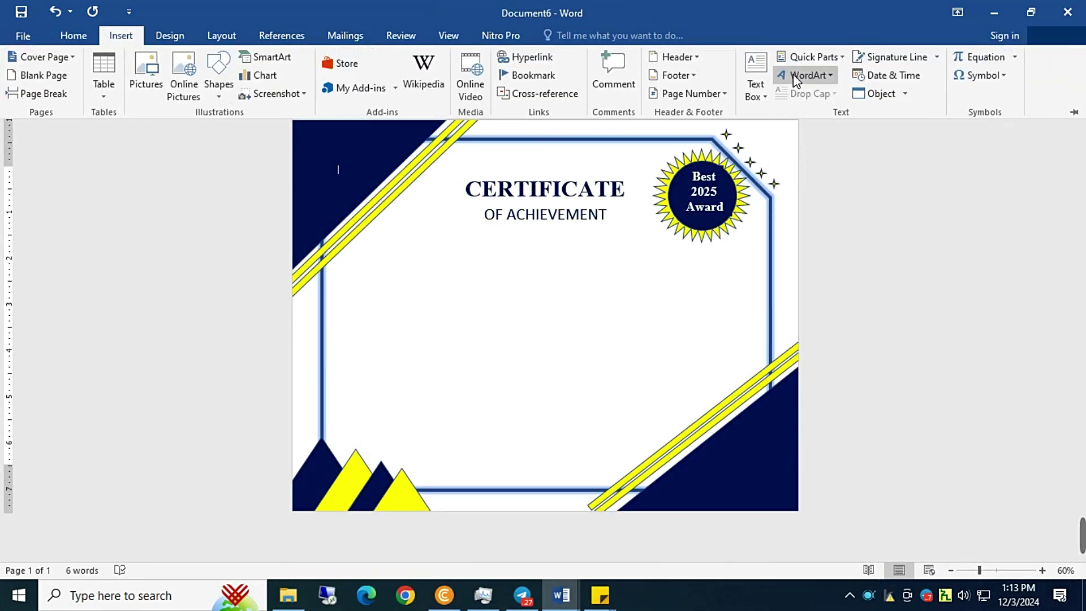
pyautogui.click(756, 85)
pyautogui.click(730, 172)
pyautogui.moveTo(545, 173); pyautogui.dragTo(536, 237)
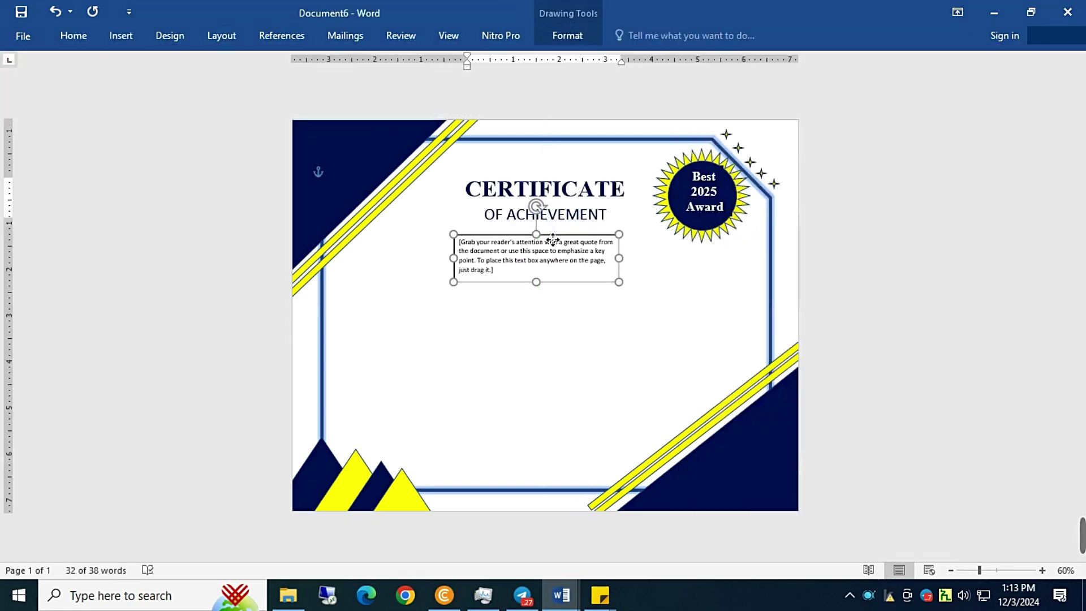
pyautogui.click(73, 36)
pyautogui.click(360, 84)
pyautogui.hotkey('ctrl', 'v')
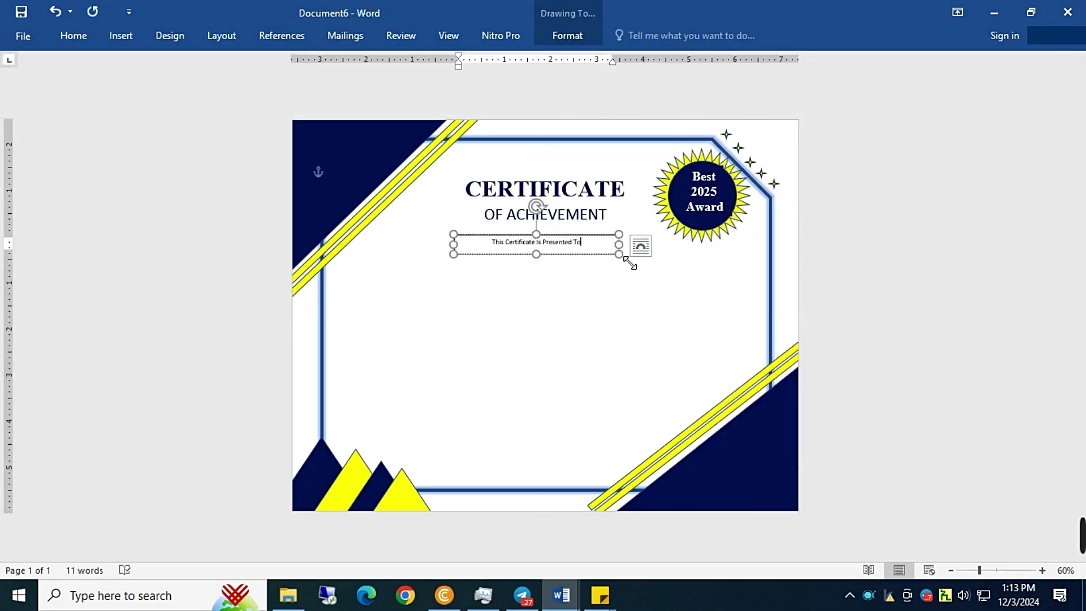
pyautogui.moveTo(630, 263); pyautogui.dragTo(652, 272)
# Change 'OF ACHIEVEMENT' to Times New Roman.
pyautogui.tripleClick(545, 214)
pyautogui.click(73, 35)
pyautogui.click(197, 63)
pyautogui.click(210, 166)
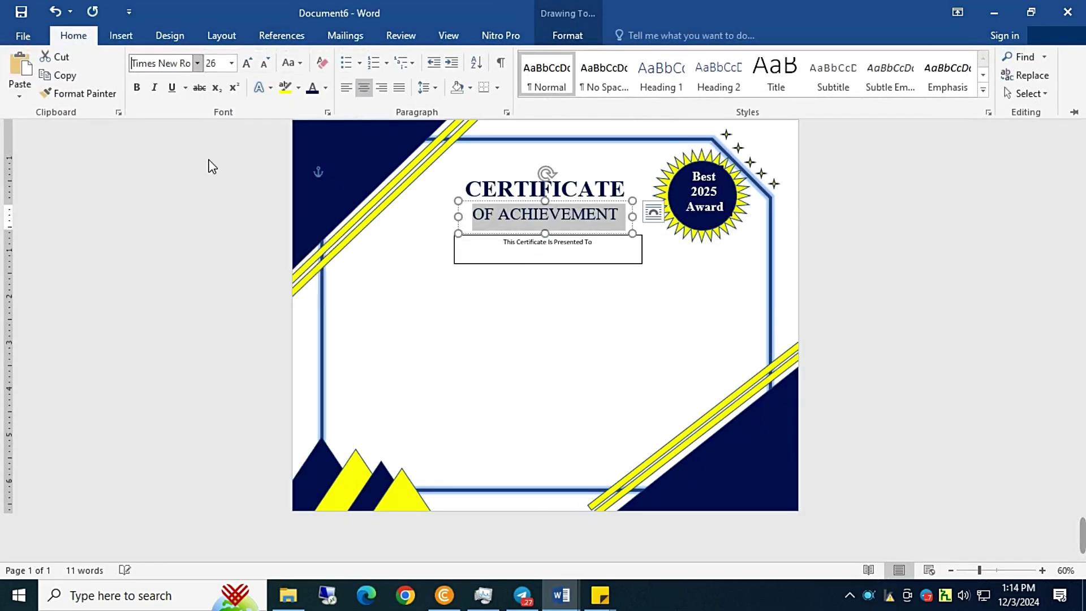
# Set the presented-to line to Times New Roman 20 pt, then widen and reposition its box.
pyautogui.click(547, 249)
pyautogui.tripleClick(547, 243)
pyautogui.click(74, 35)
pyautogui.click(197, 63)
pyautogui.click(192, 169)
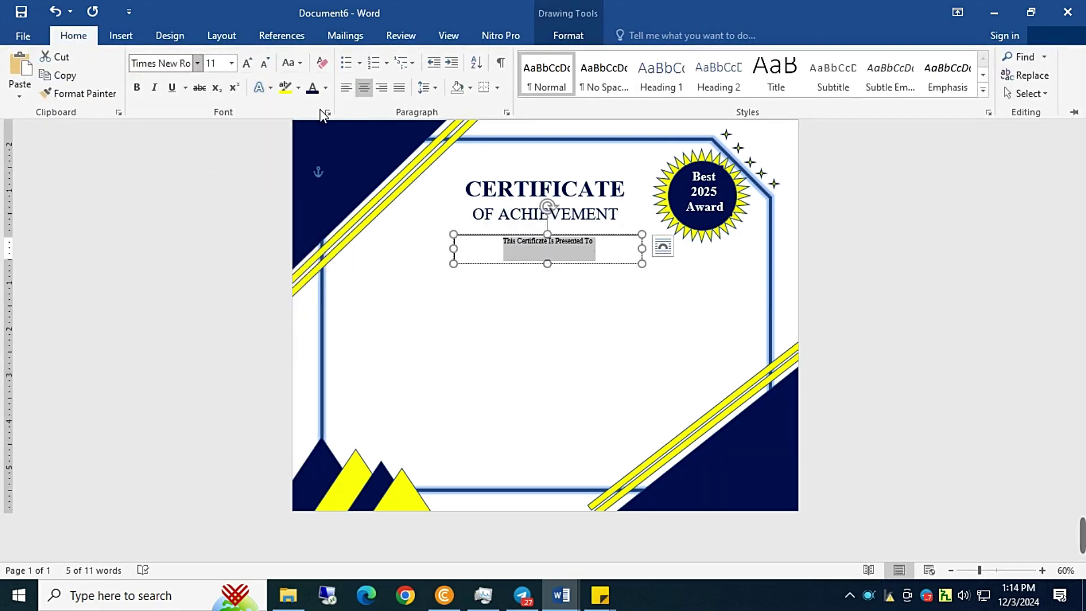
pyautogui.click(248, 63)
pyautogui.click(247, 63)
pyautogui.click(247, 62)
pyautogui.click(247, 63)
pyautogui.click(247, 62)
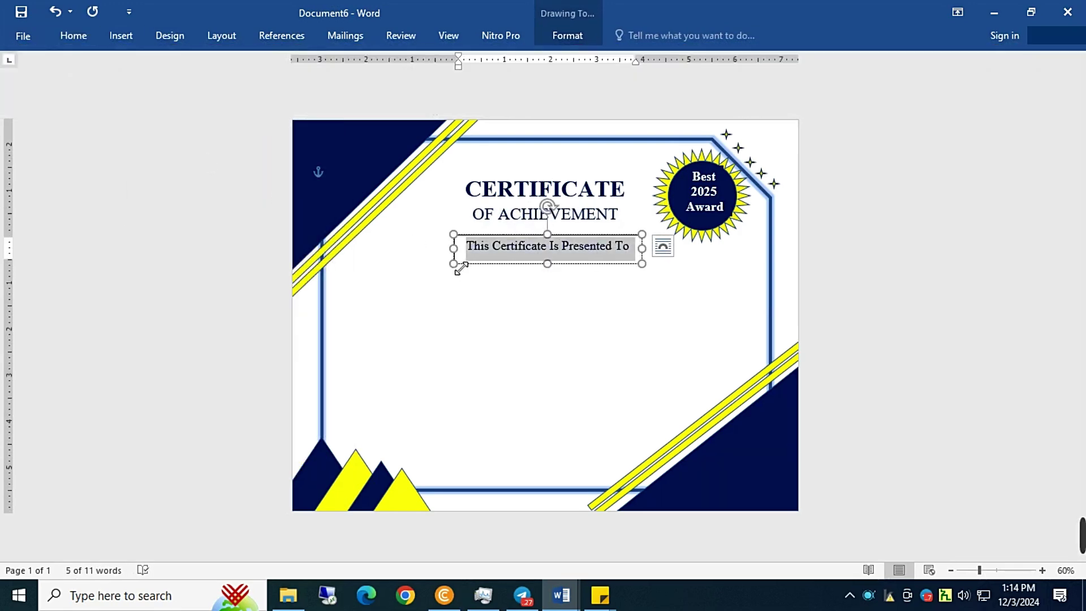
pyautogui.moveTo(453, 264); pyautogui.dragTo(424, 271)
pyautogui.moveTo(603, 239); pyautogui.dragTo(616, 247)
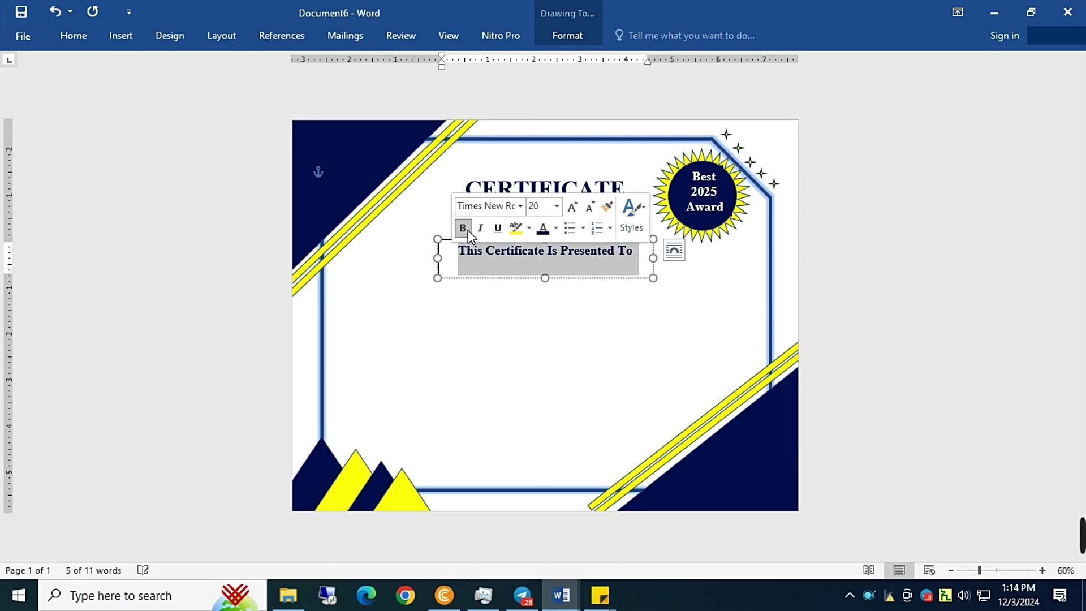
pyautogui.click(568, 322)
pyautogui.doubleClick(561, 245)
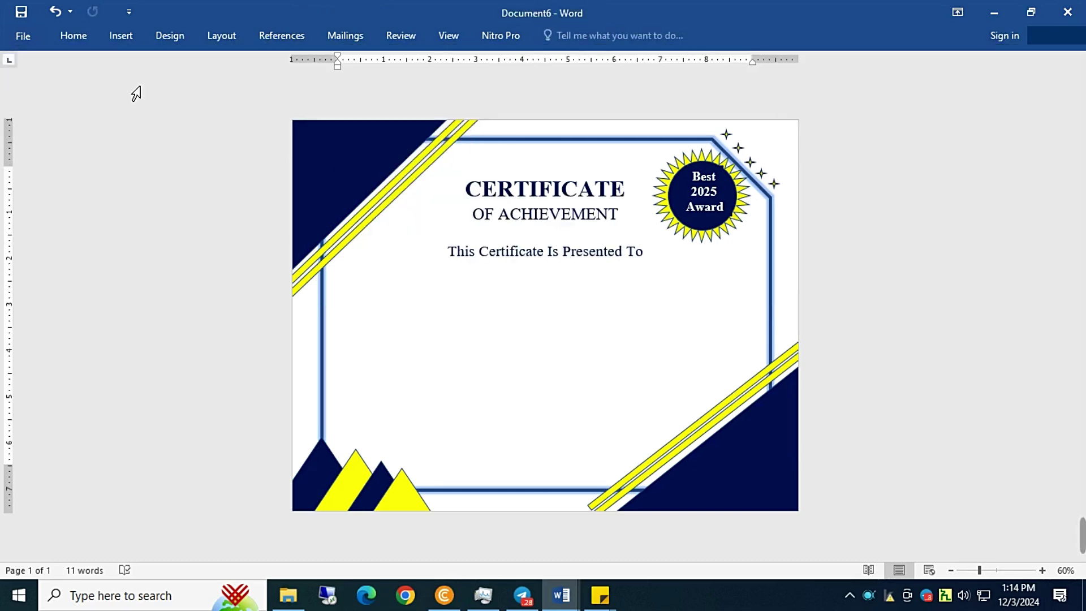
# Draw a long horizontal line below 'This Certificate Is Presented To'.
pyautogui.click(120, 35)
pyautogui.click(218, 91)
pyautogui.click(211, 182)
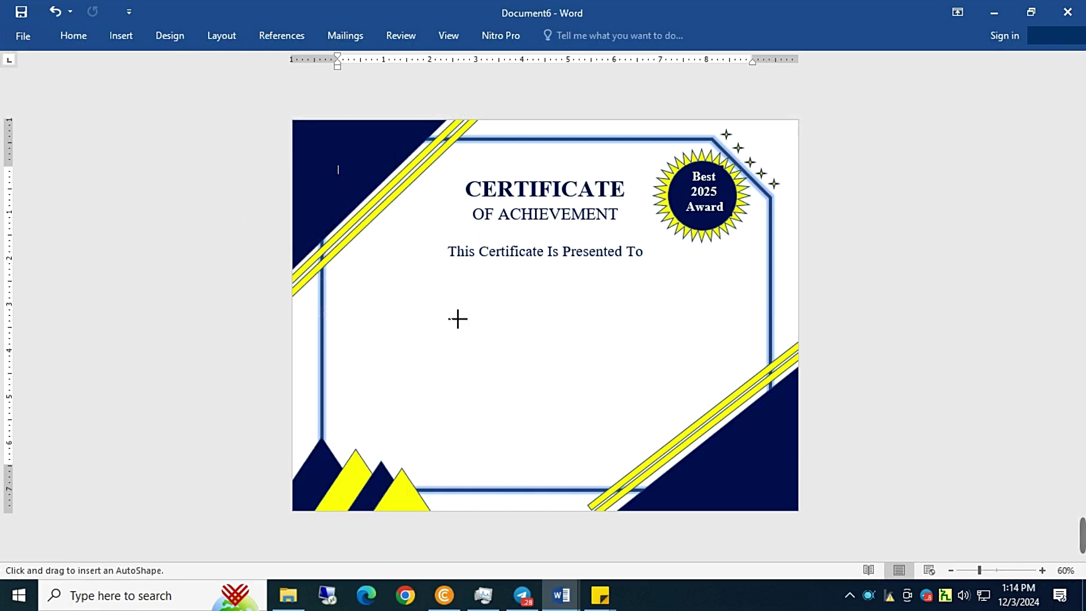
pyautogui.moveTo(467, 316)
pyautogui.mouseDown()
pyautogui.moveTo(701, 310)
pyautogui.moveTo(688, 303)
pyautogui.mouseUp()
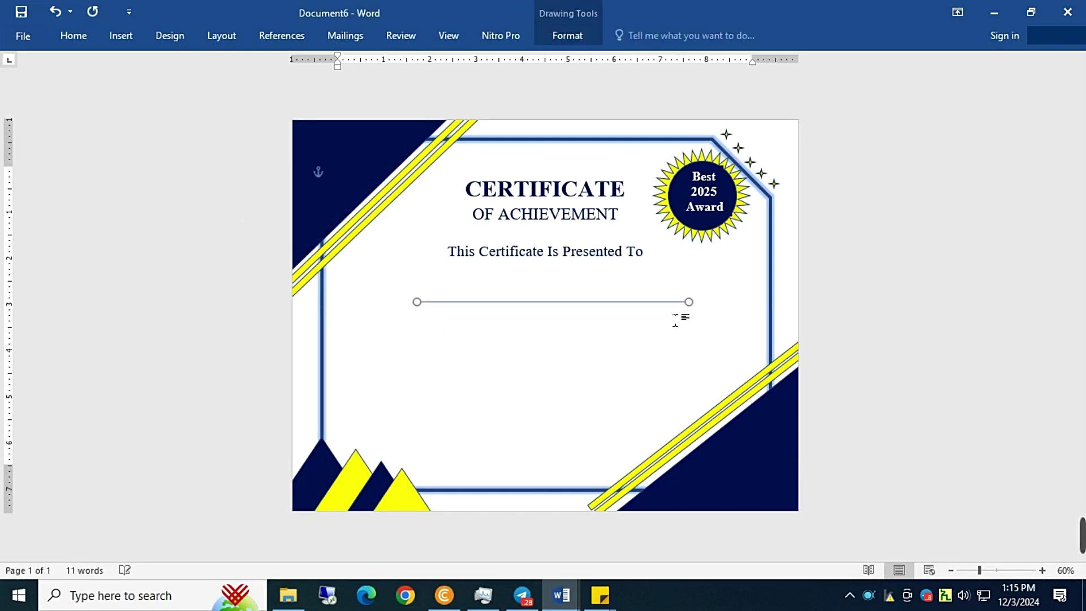
pyautogui.click(638, 335)
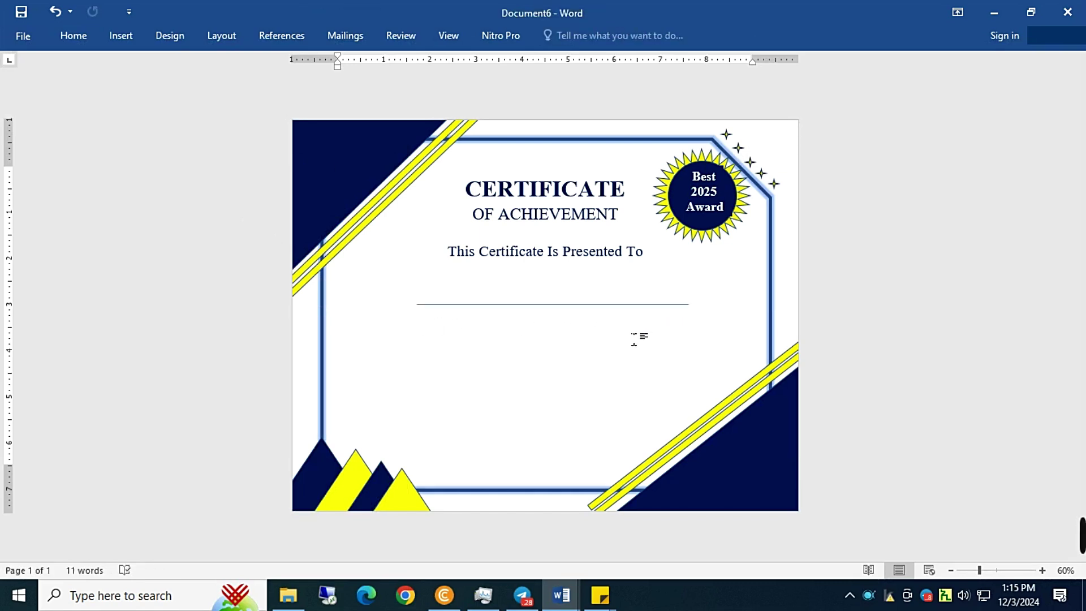
pyautogui.click(120, 35)
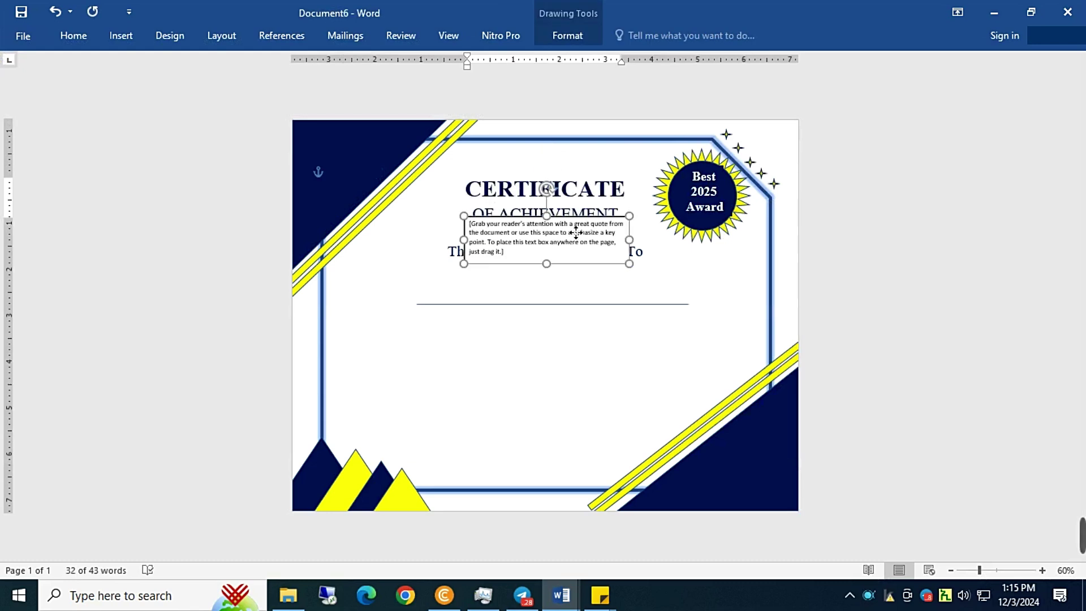
# Type the recipient's name and format it as bold 36 pt Bradley Hand ITC.
pyautogui.write('Mulusew Fentahun')
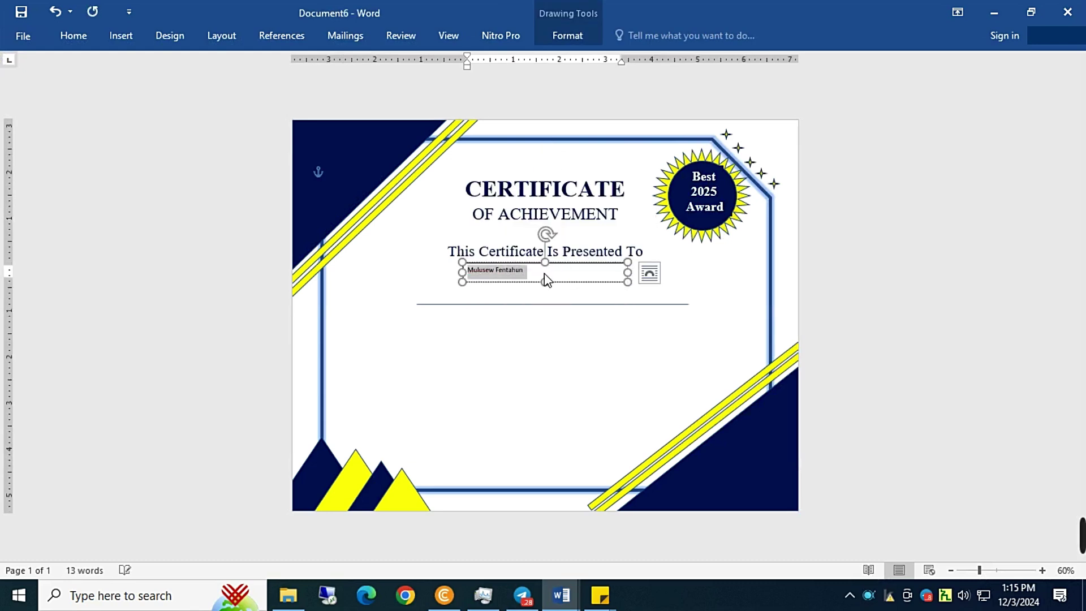
pyautogui.click(74, 35)
pyautogui.click(231, 63)
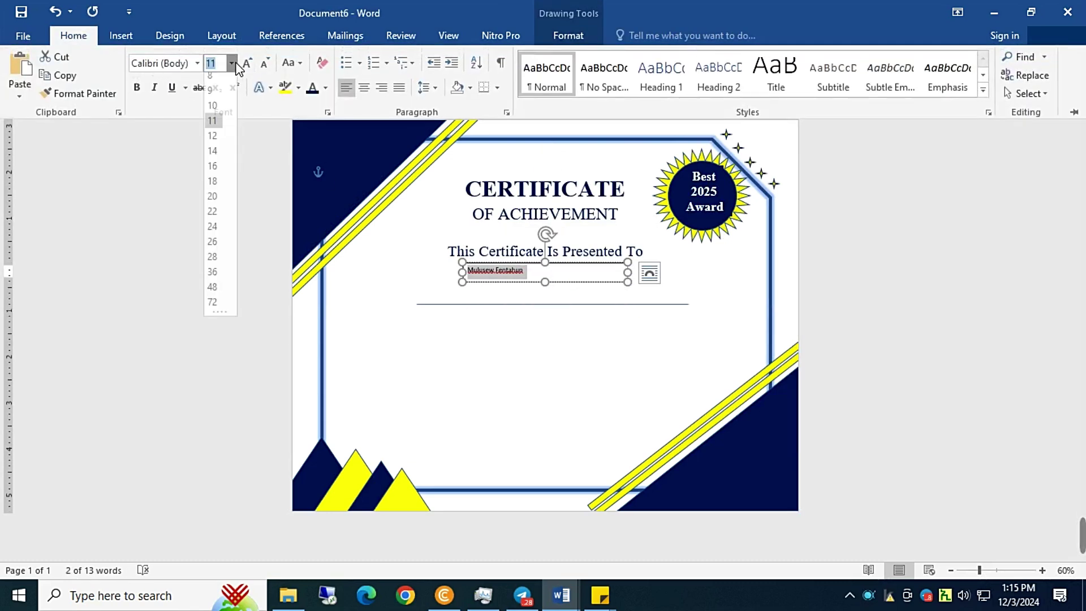
pyautogui.click(212, 278)
pyautogui.click(197, 63)
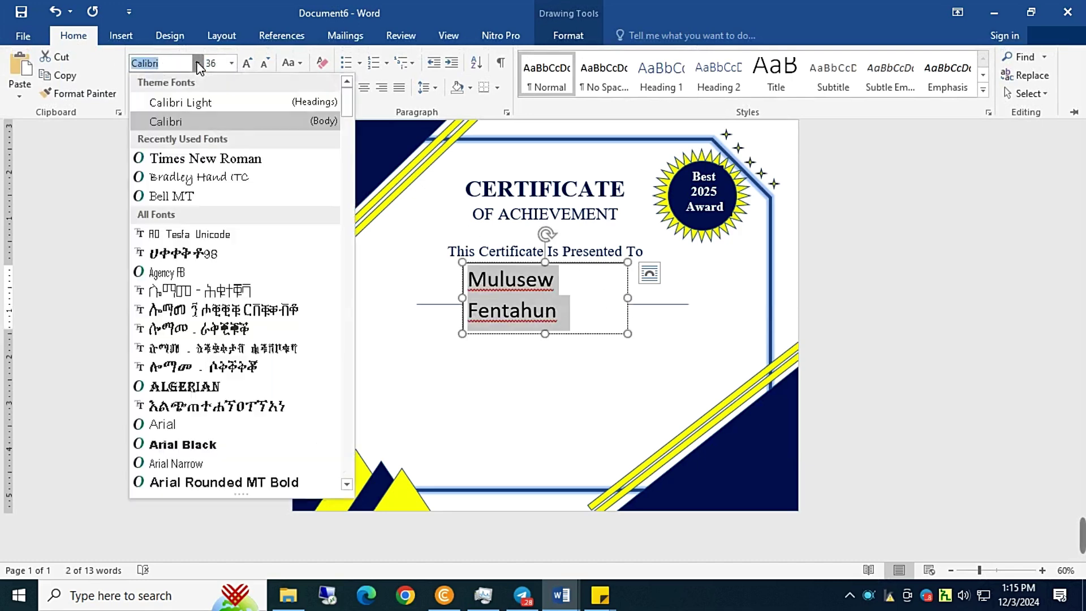
pyautogui.scroll(-5, 195, 286)
pyautogui.scroll(-5, 196, 285)
pyautogui.scroll(-1, 195, 286)
pyautogui.scroll(-1, 195, 286)
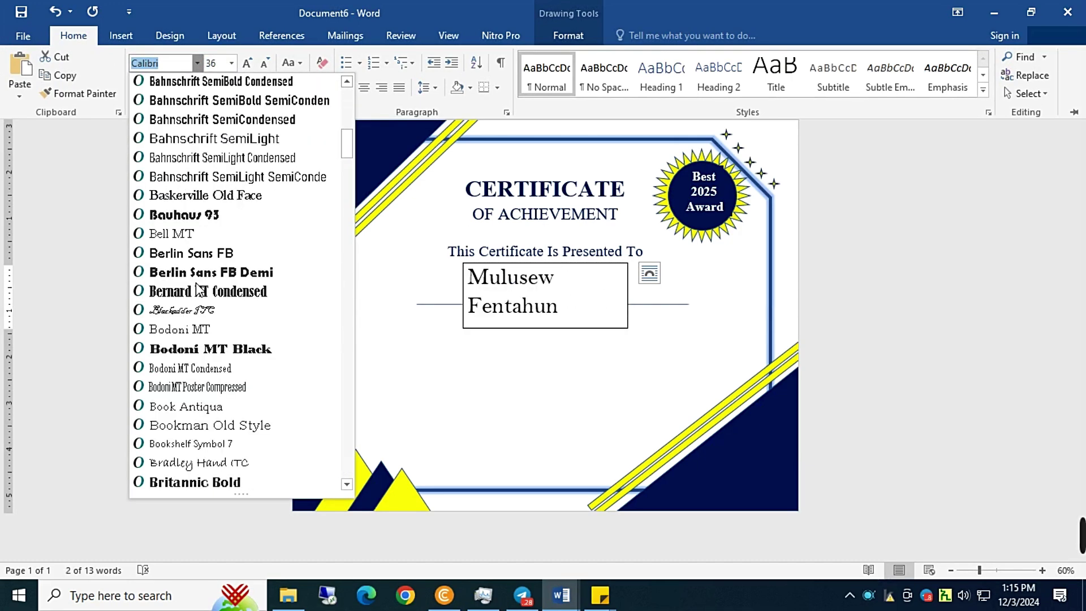
pyautogui.click(198, 463)
pyautogui.hotkey('ctrl', 'b')
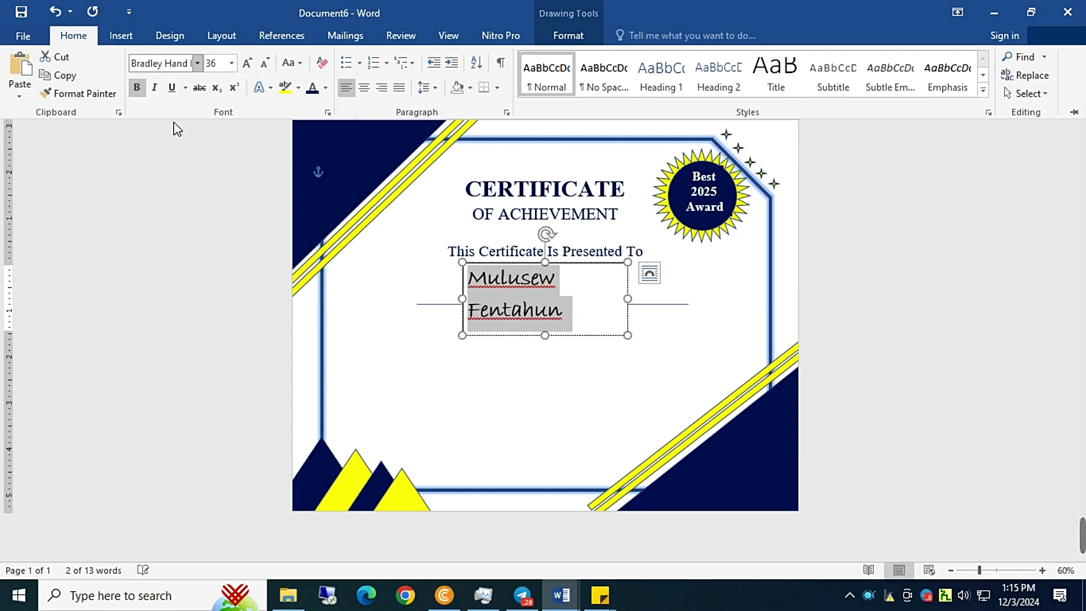
# Widen the name box onto the line, remove its outline, and ignore the spelling flag.
pyautogui.hotkey('ctrl', 'F1')
pyautogui.moveTo(628, 298); pyautogui.dragTo(681, 307)
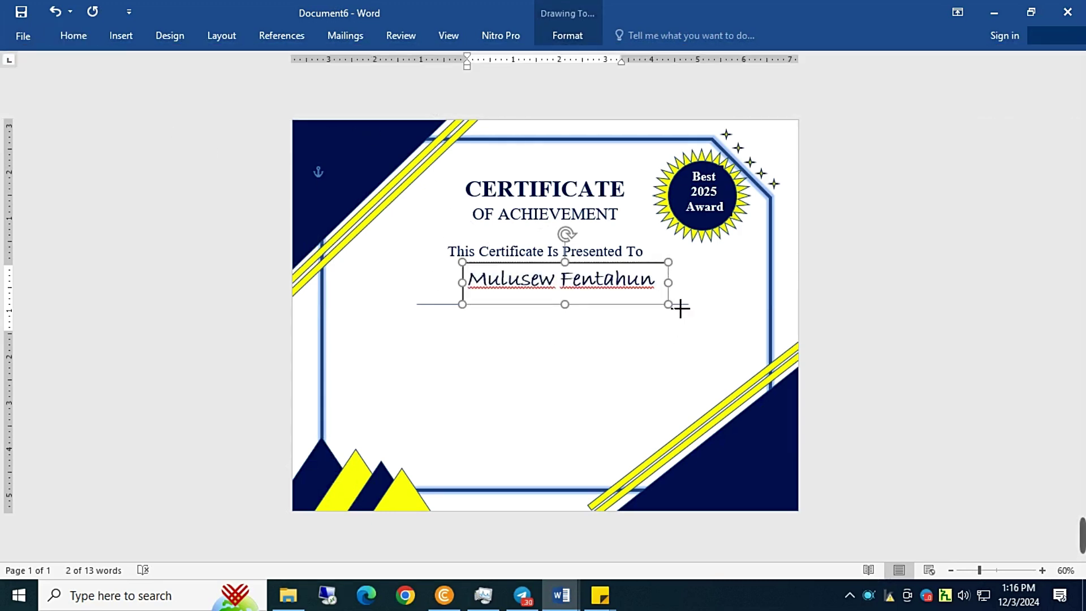
pyautogui.moveTo(589, 267); pyautogui.dragTo(587, 270)
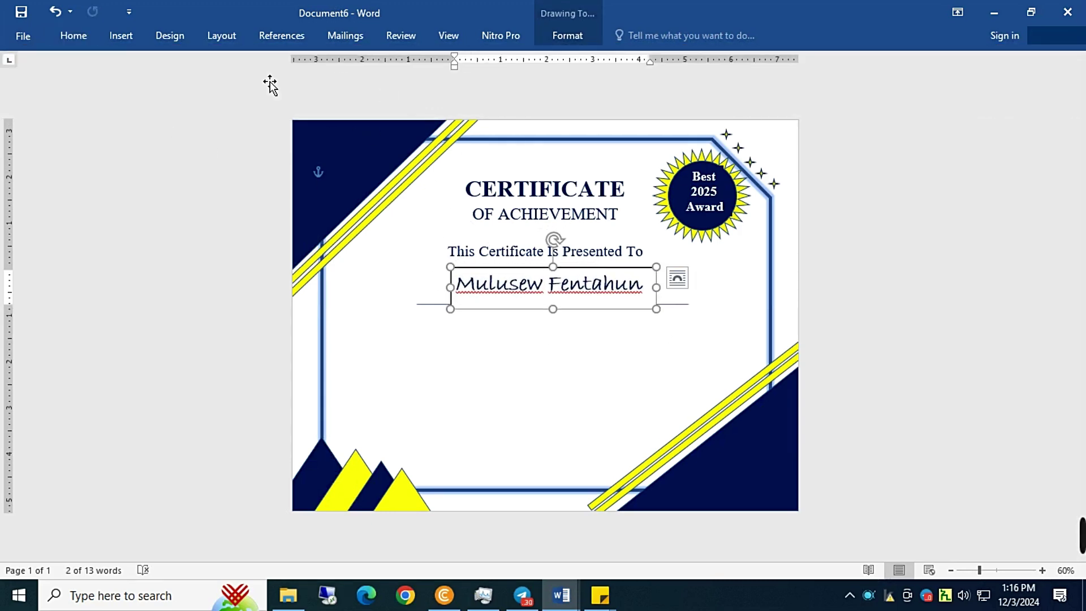
pyautogui.click(567, 35)
pyautogui.click(434, 75)
pyautogui.click(502, 282)
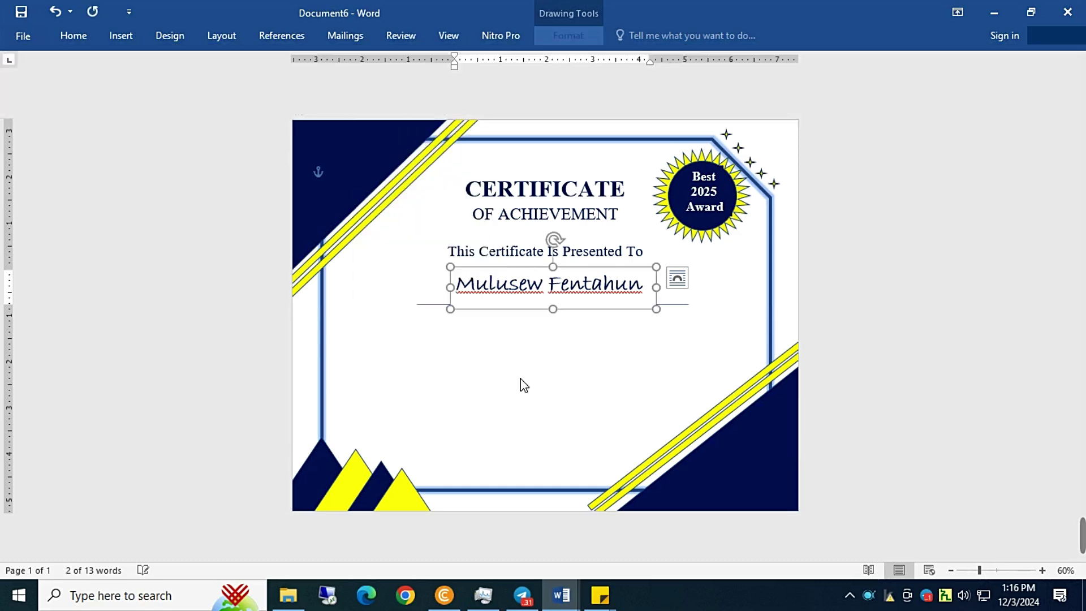
pyautogui.rightClick(638, 300)
pyautogui.click(643, 337)
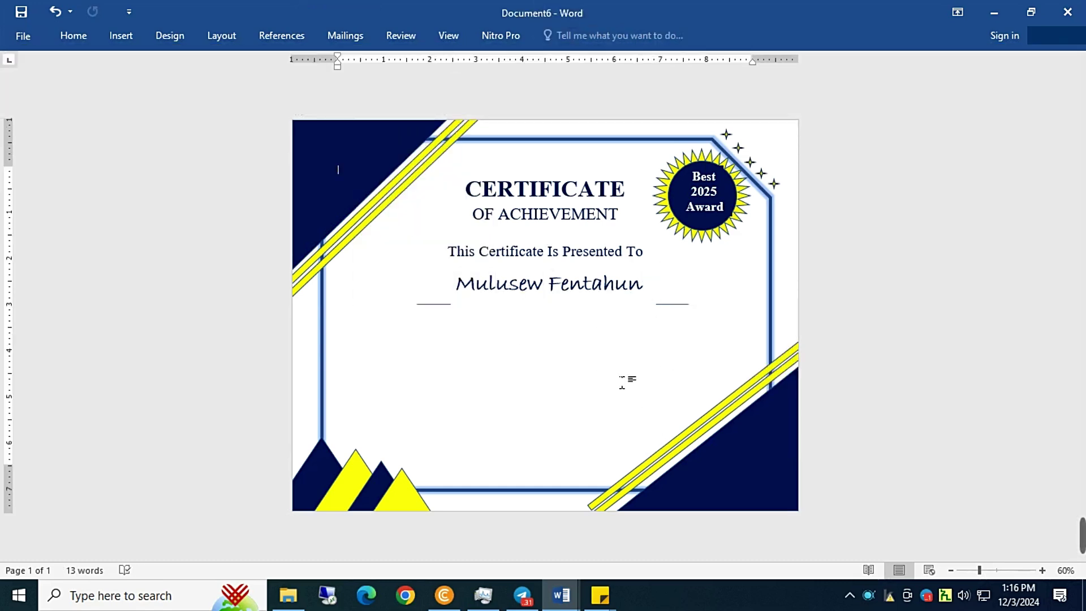
# Send the name box to the back so the name line shows unbroken.
pyautogui.click(569, 286)
pyautogui.click(572, 35)
pyautogui.click(883, 75)
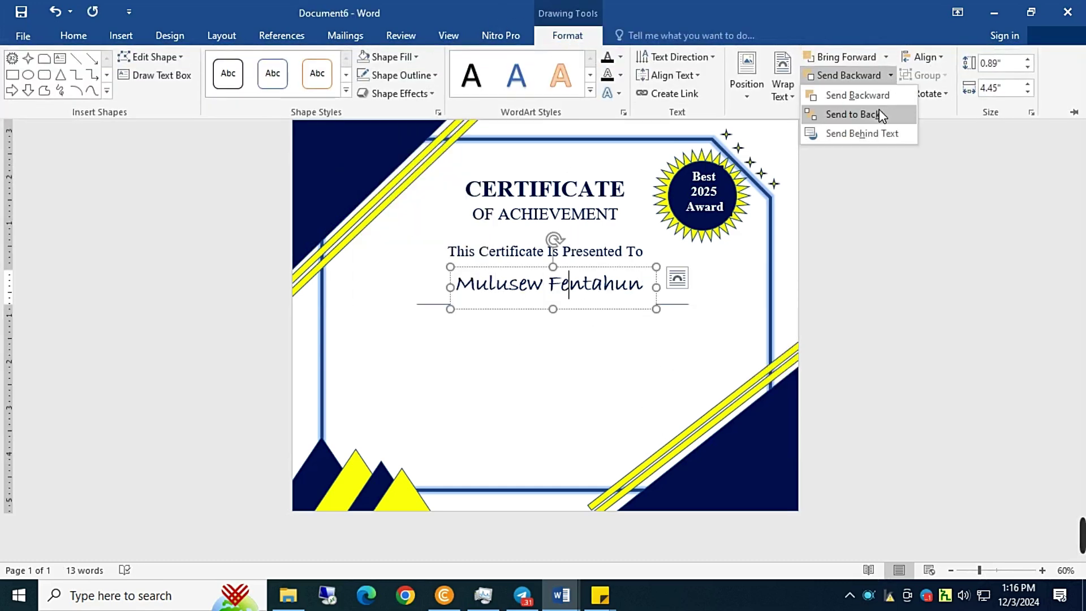
pyautogui.click(880, 114)
pyautogui.click(669, 368)
pyautogui.click(644, 317)
pyautogui.click(687, 312)
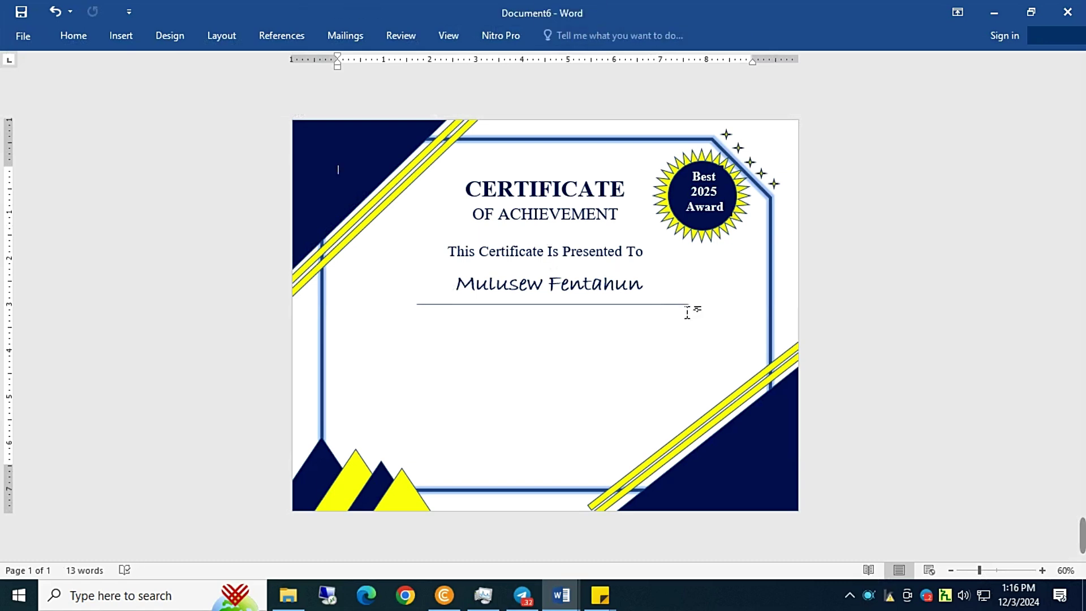
pyautogui.click(688, 306)
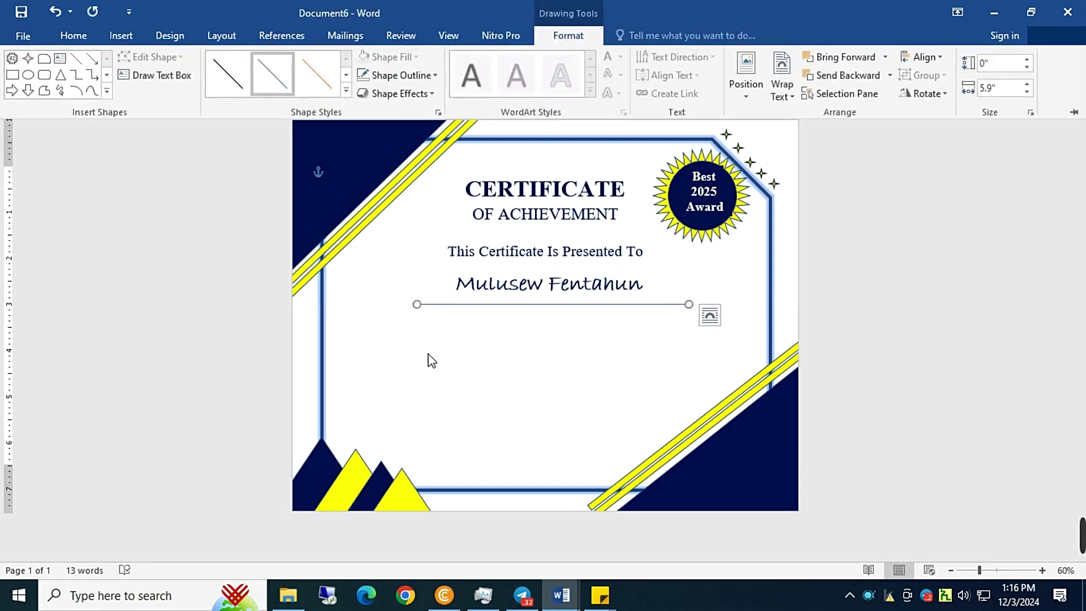
pyautogui.click(467, 364)
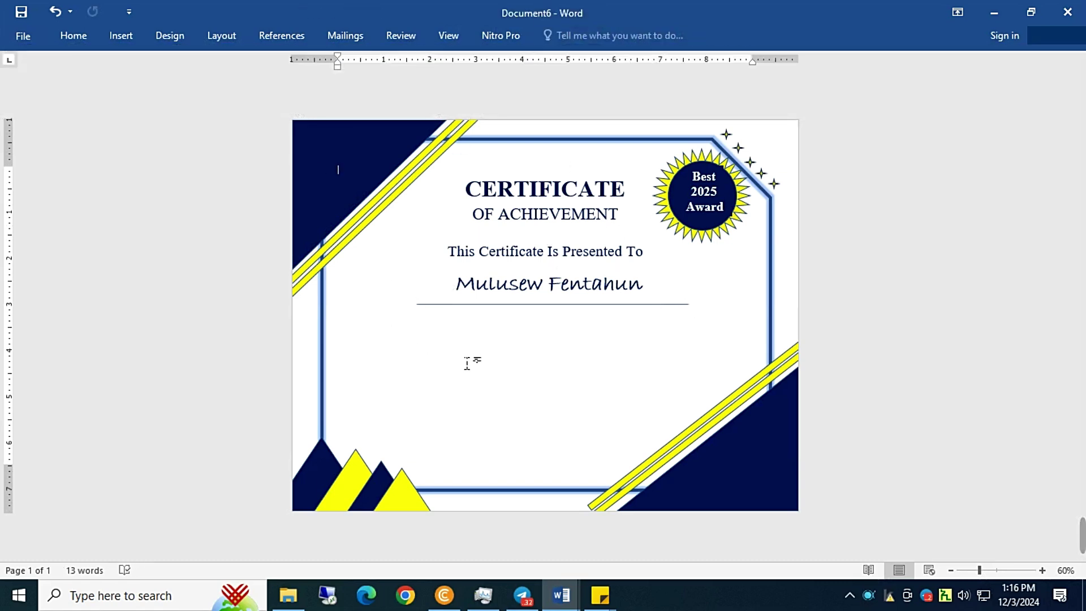
# Paste the appreciation paragraph from the sticky note into a centred simple text box below the name line.
pyautogui.click(600, 595)
pyautogui.moveTo(796, 105); pyautogui.dragTo(829, 131)
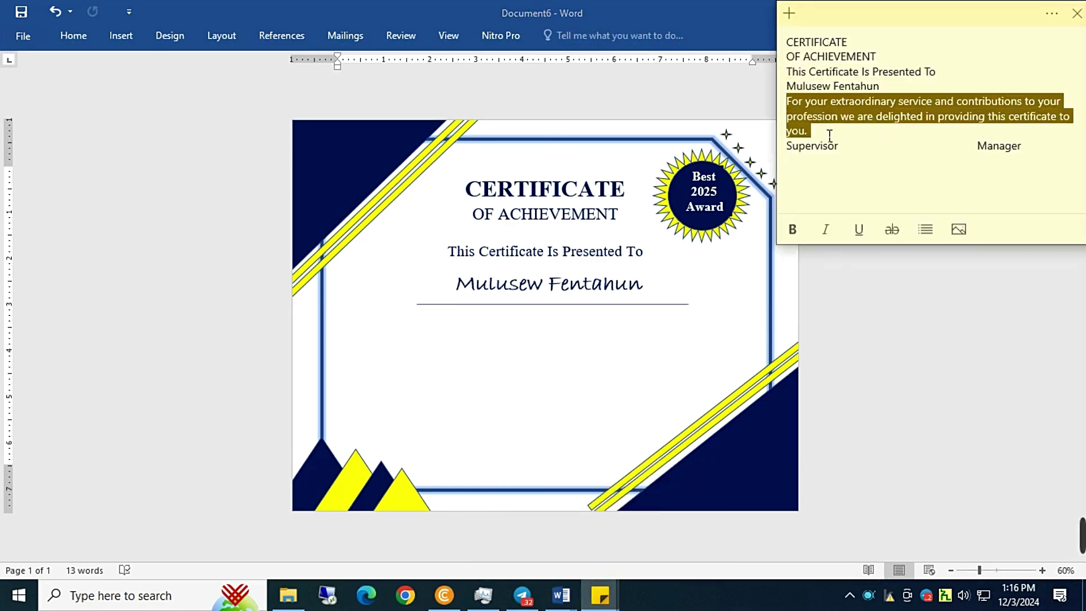
pyautogui.click(535, 251)
pyautogui.click(130, 40)
pyautogui.click(756, 71)
pyautogui.click(744, 170)
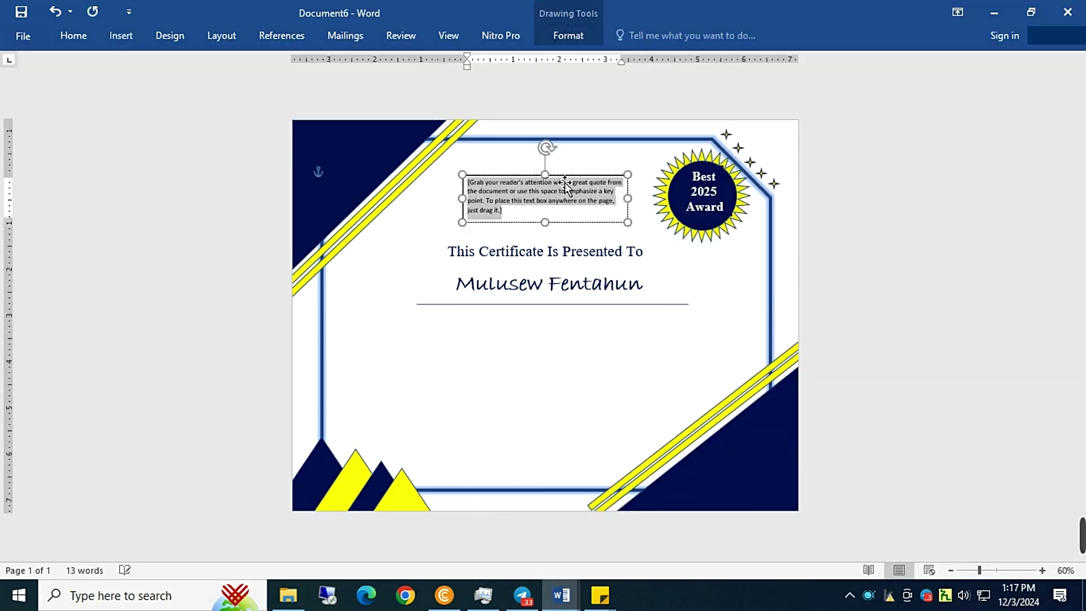
pyautogui.moveTo(563, 166); pyautogui.dragTo(563, 312)
pyautogui.click(74, 35)
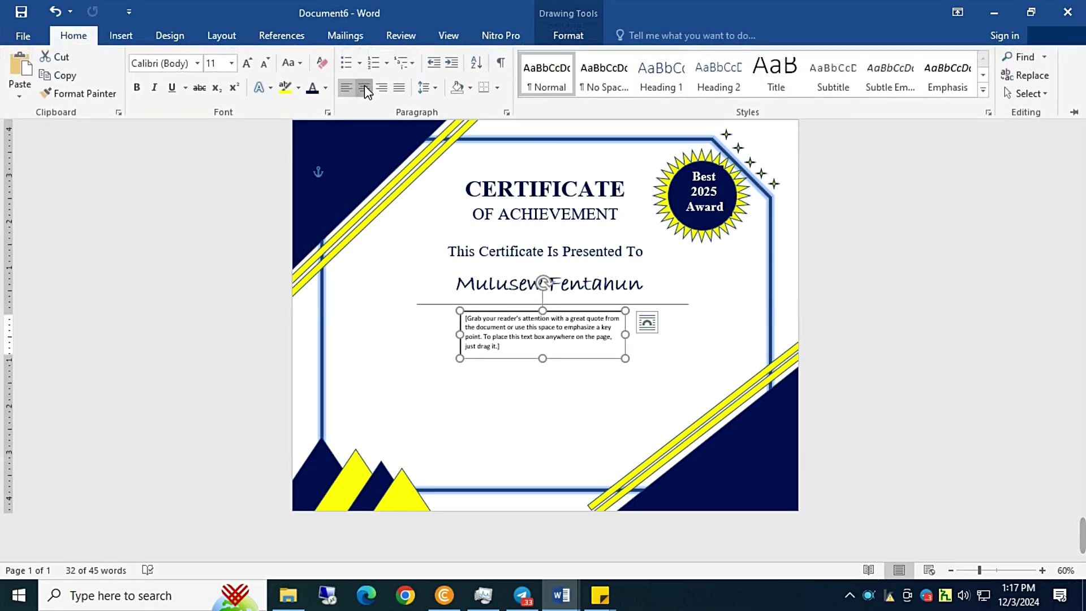
pyautogui.click(365, 88)
pyautogui.write('For your extraordinary service and contributions to your profession we are delighted in providing this certificate to you.')
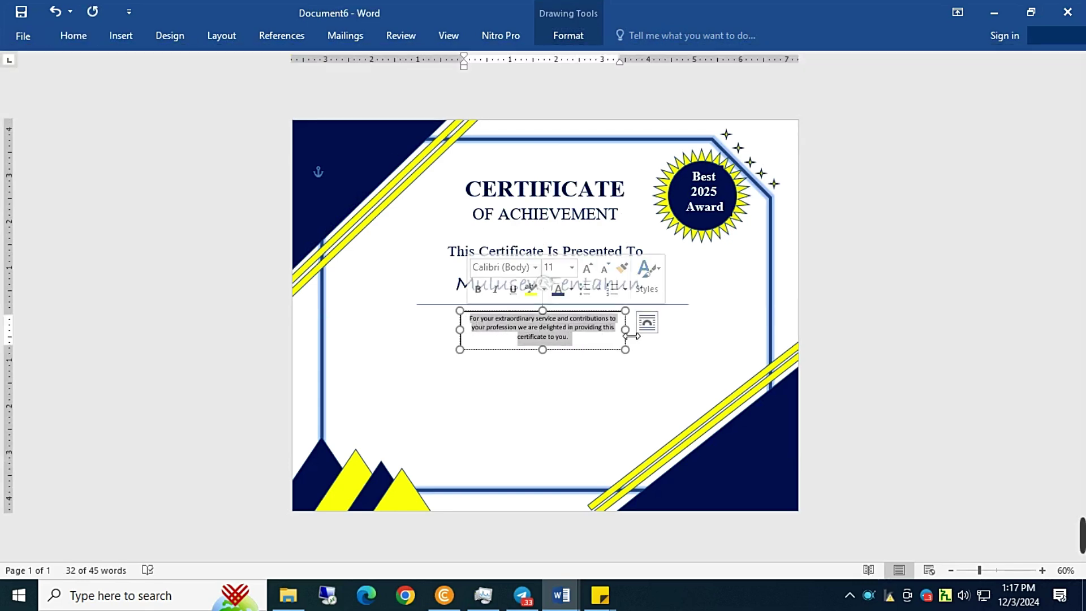
# Widen the paragraph box and set its text to Times New Roman 16 pt.
pyautogui.moveTo(624, 334); pyautogui.dragTo(726, 335)
pyautogui.moveTo(460, 358); pyautogui.dragTo(406, 339)
pyautogui.click(73, 35)
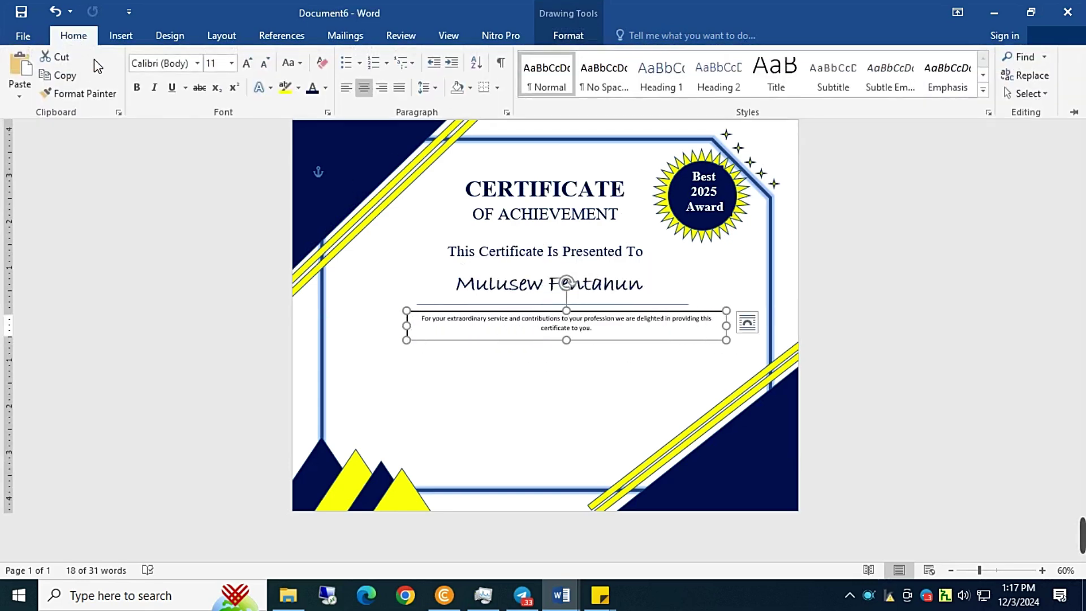
pyautogui.click(197, 62)
pyautogui.click(187, 178)
pyautogui.click(247, 63)
pyautogui.click(247, 63)
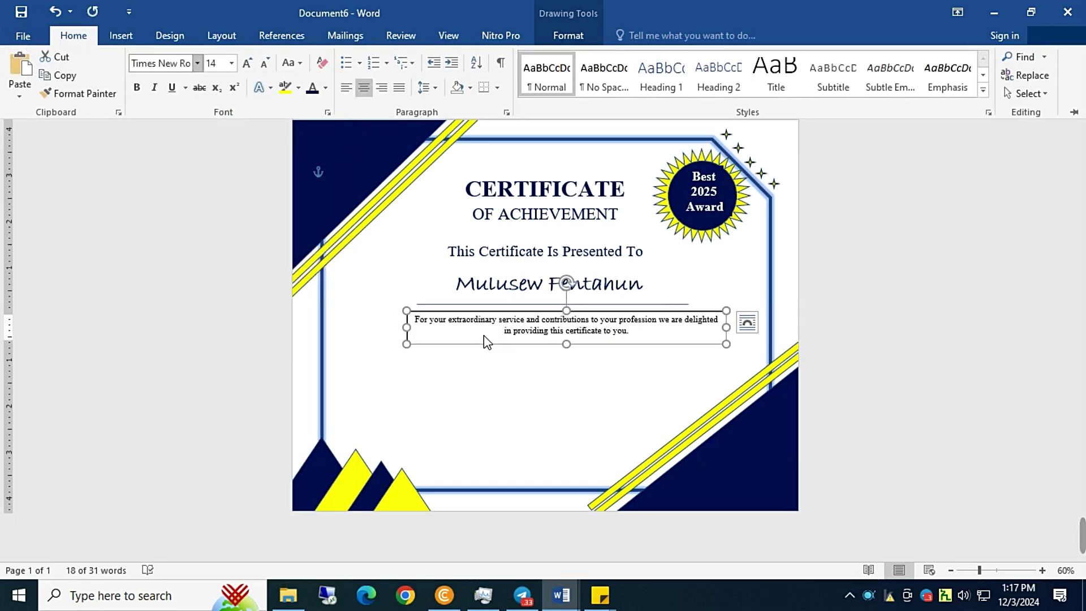
pyautogui.click(247, 64)
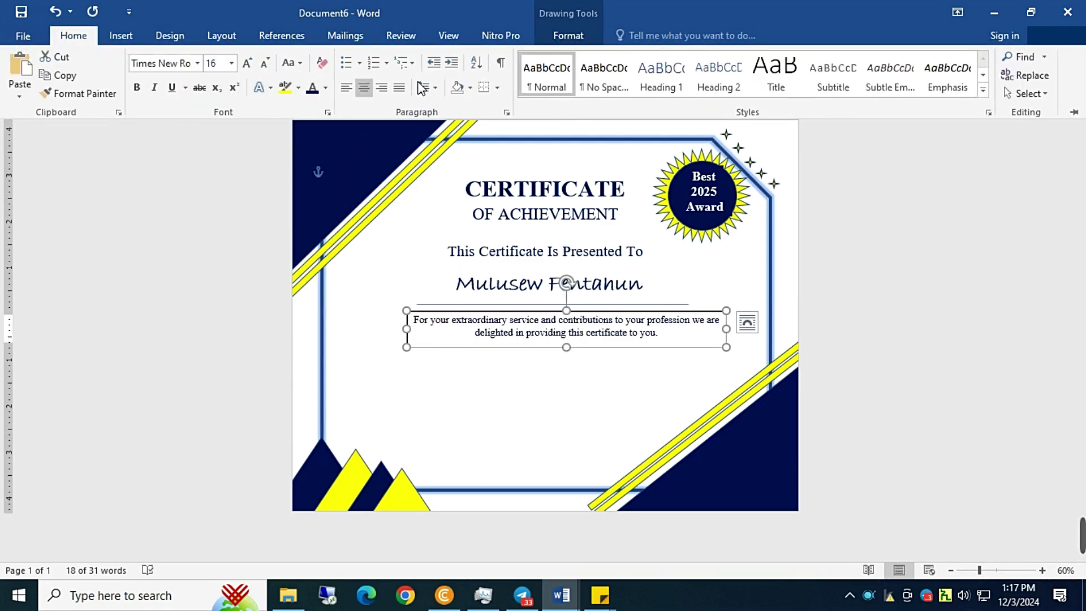
# Remove the paragraph box's outline, nudge it left, and keep the text centred.
pyautogui.click(567, 36)
pyautogui.click(435, 75)
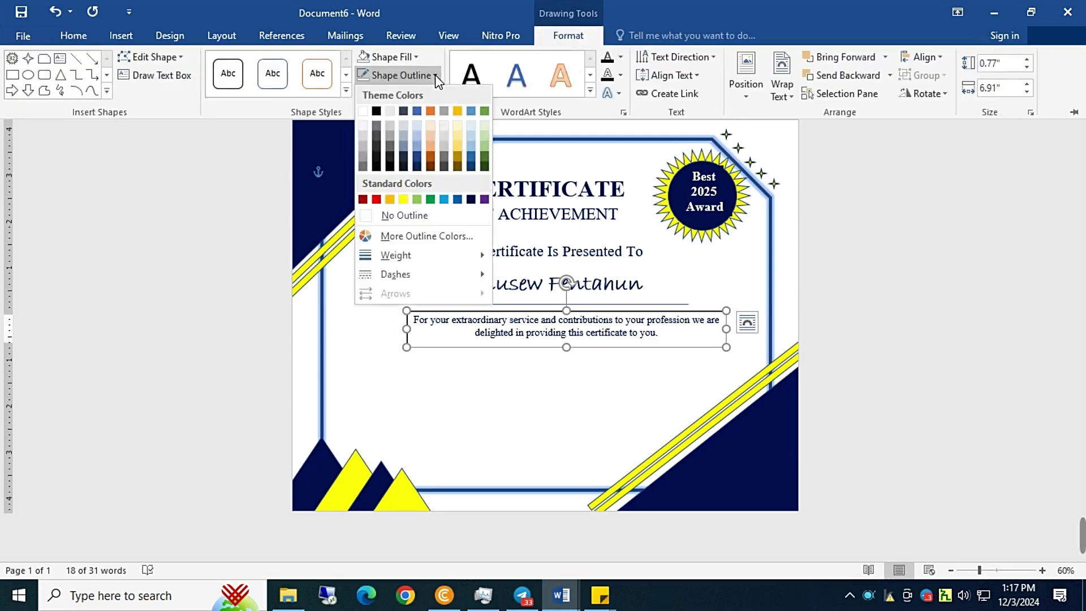
pyautogui.click(396, 215)
pyautogui.moveTo(590, 314); pyautogui.dragTo(574, 320)
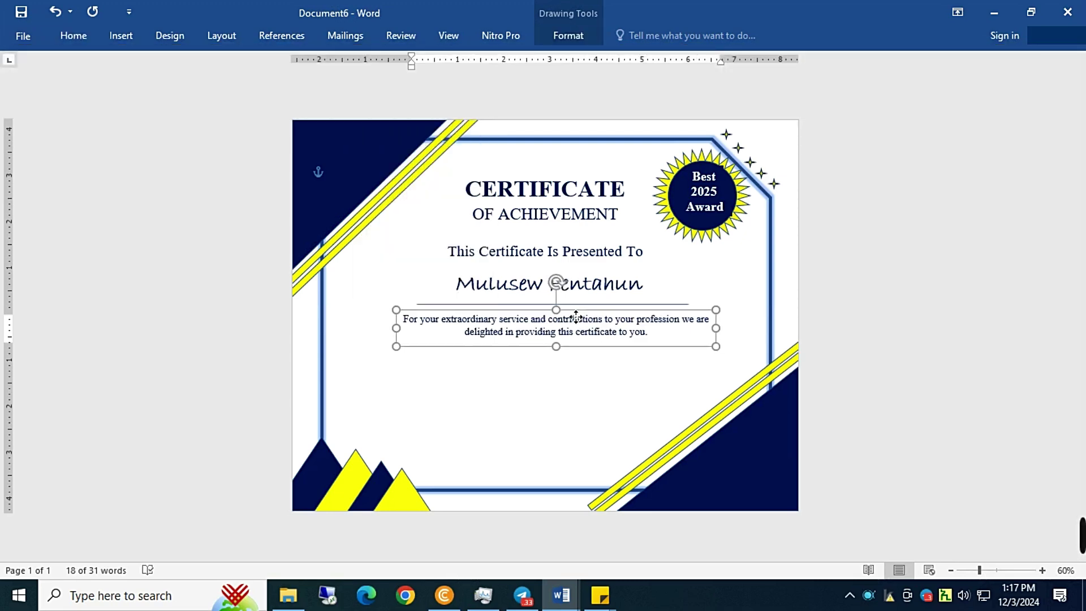
pyautogui.click(73, 35)
pyautogui.click(362, 85)
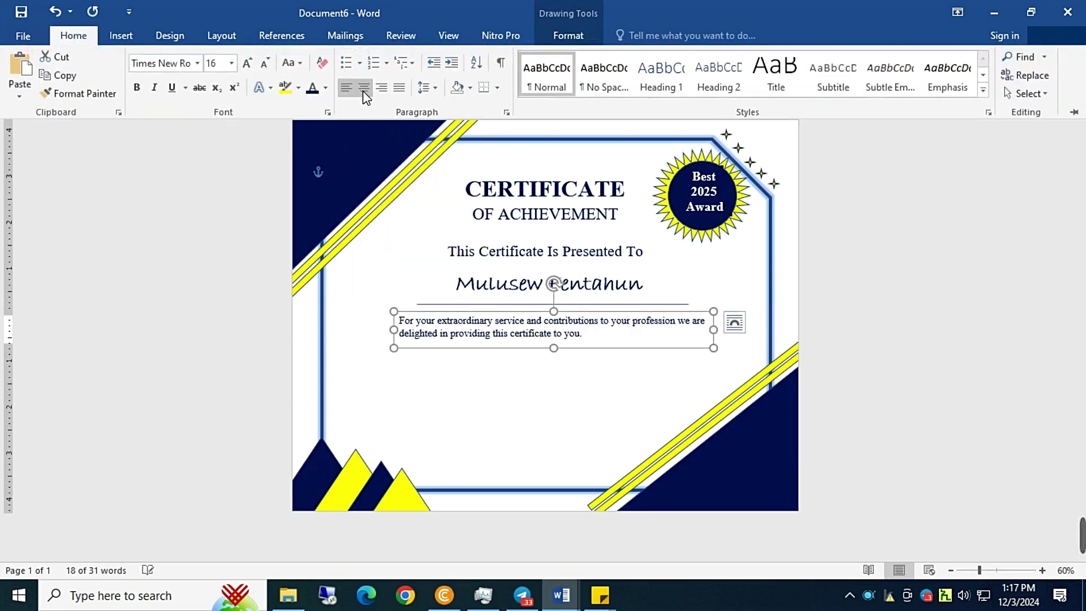
pyautogui.click(362, 86)
pyautogui.click(532, 402)
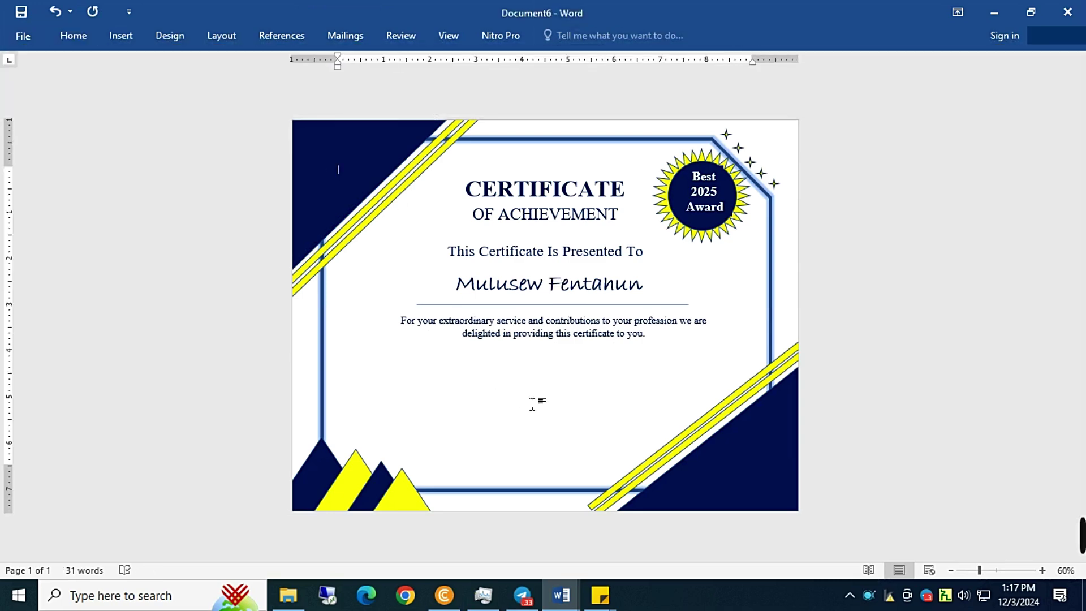
# Draw the left signature line below the appreciation paragraph.
pyautogui.click(121, 35)
pyautogui.click(219, 81)
pyautogui.click(276, 135)
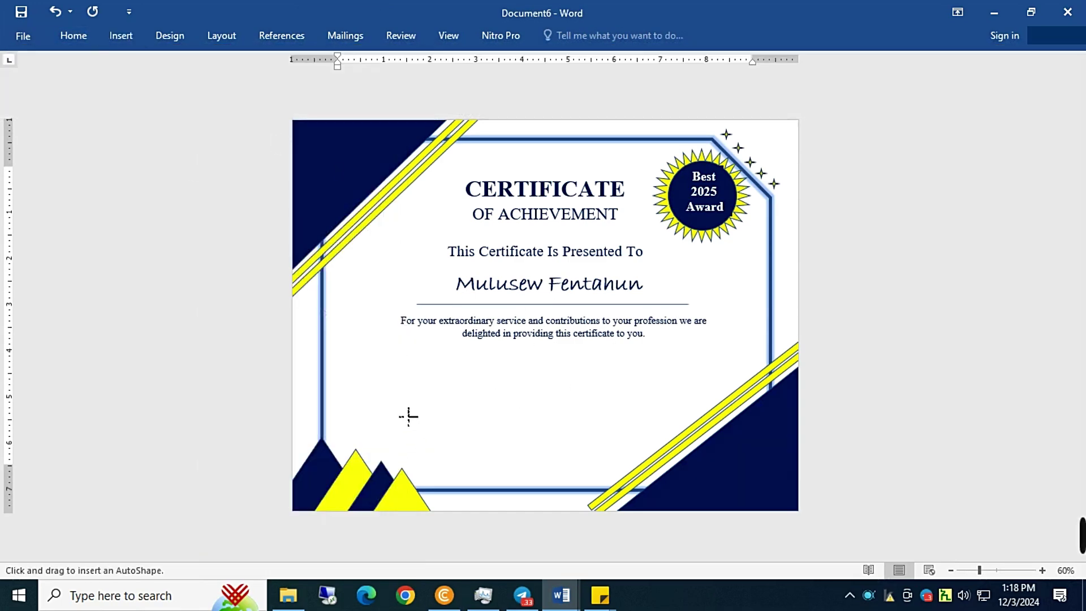
pyautogui.moveTo(479, 411); pyautogui.dragTo(466, 399)
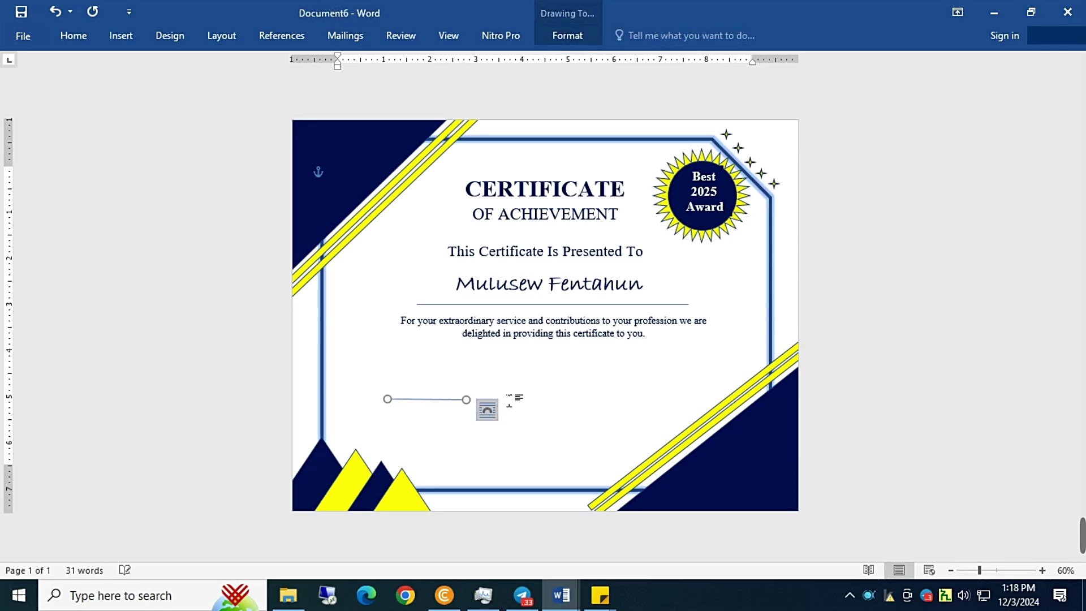
pyautogui.click(511, 395)
# Draw the right signature line and adjust the left line's length.
pyautogui.click(120, 35)
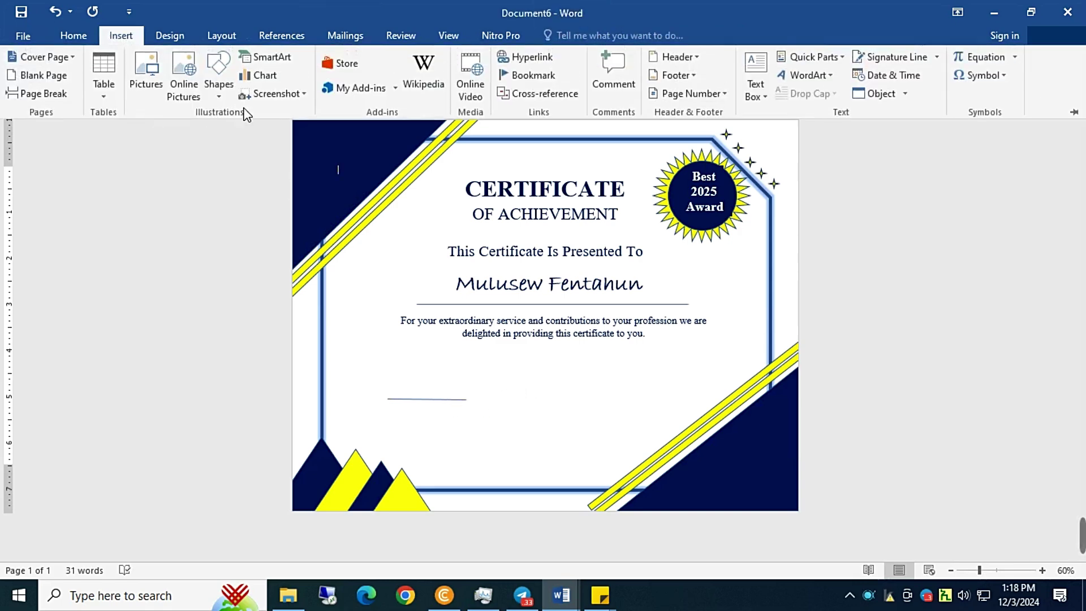
pyautogui.click(219, 81)
pyautogui.click(221, 125)
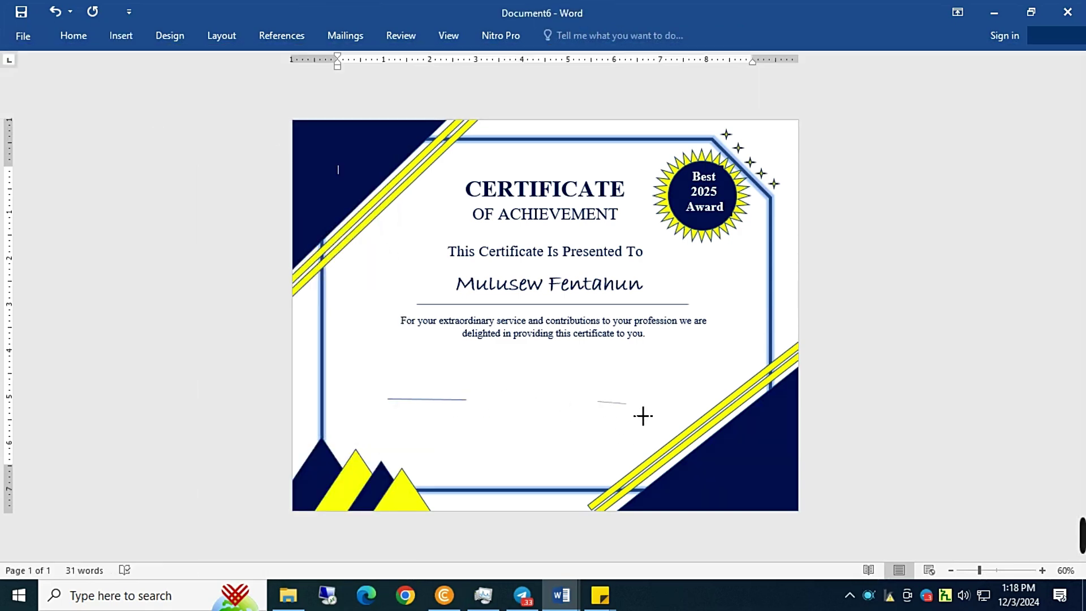
pyautogui.moveTo(707, 413); pyautogui.dragTo(708, 412)
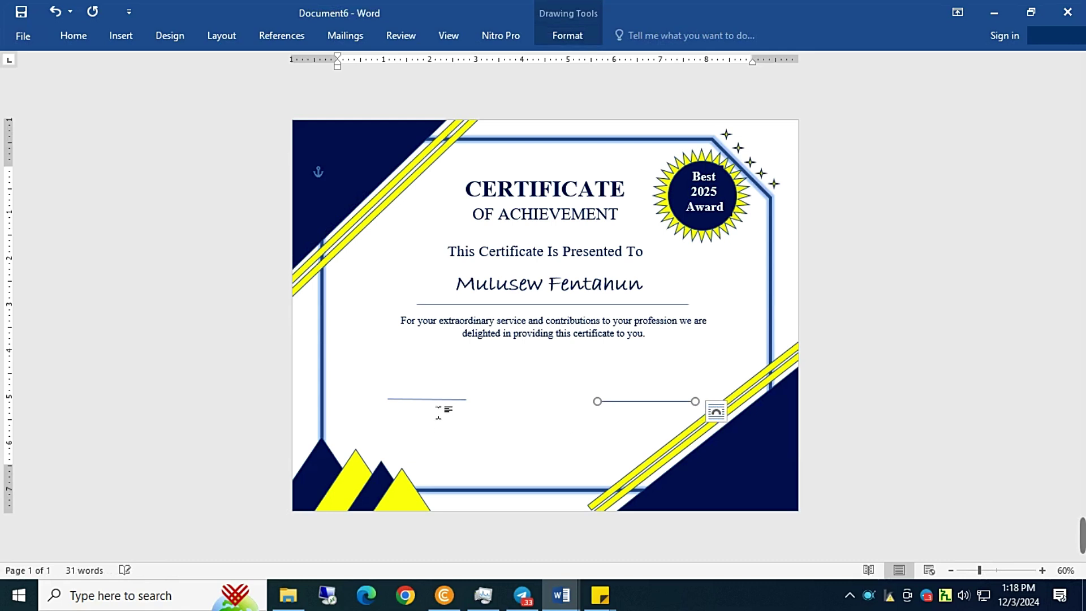
pyautogui.click(471, 408)
pyautogui.click(389, 400)
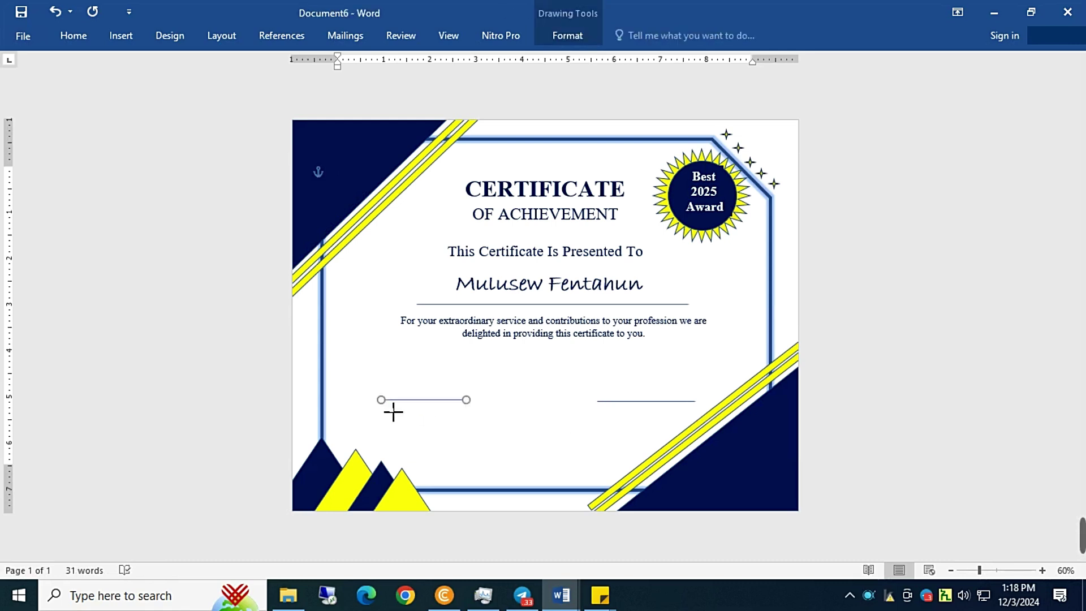
pyautogui.click(444, 409)
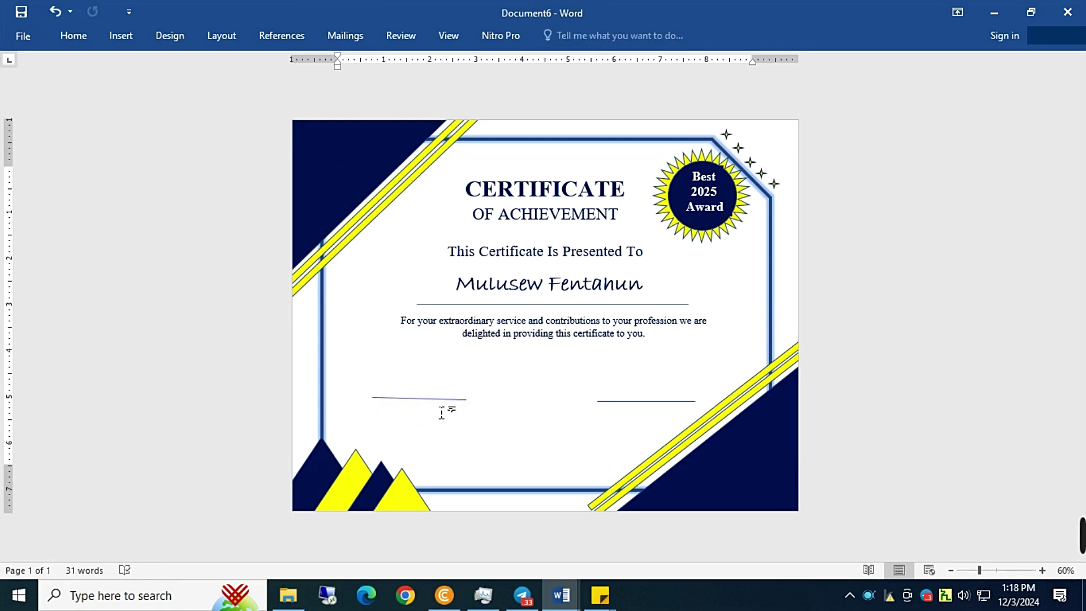
pyautogui.click(470, 402)
pyautogui.click(456, 428)
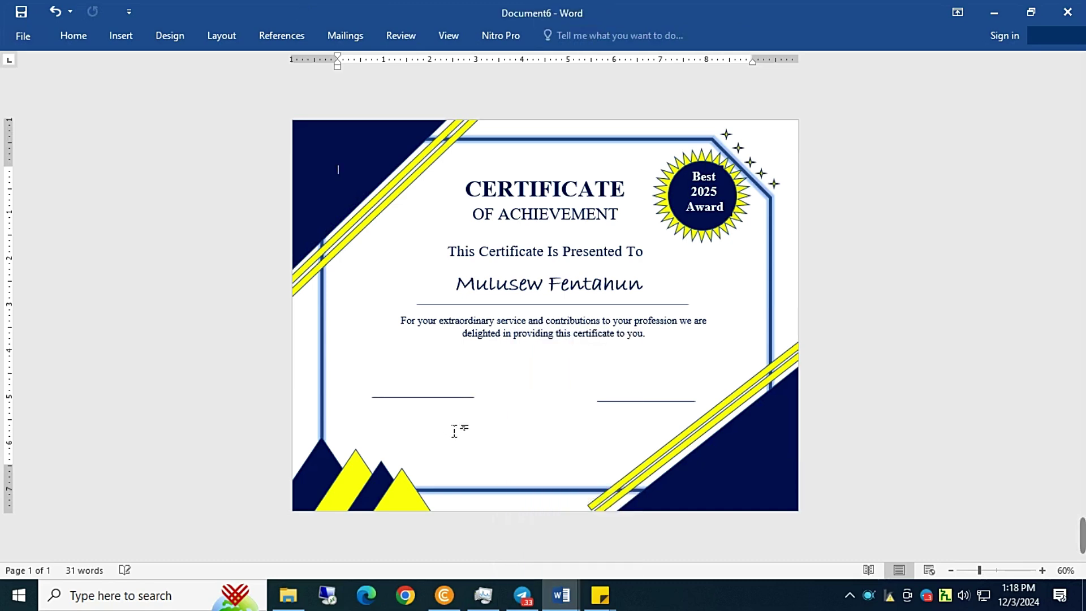
# Add a 'Supervisor' simple text box under the left line with no outline.
pyautogui.click(121, 35)
pyautogui.click(763, 96)
pyautogui.click(746, 181)
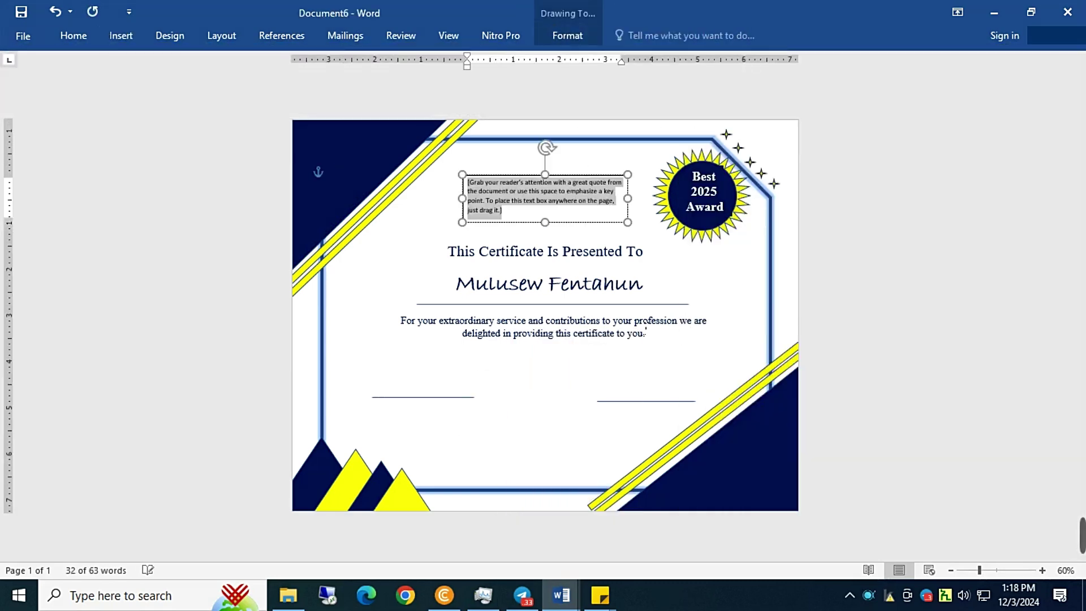
pyautogui.write('Supervisor')
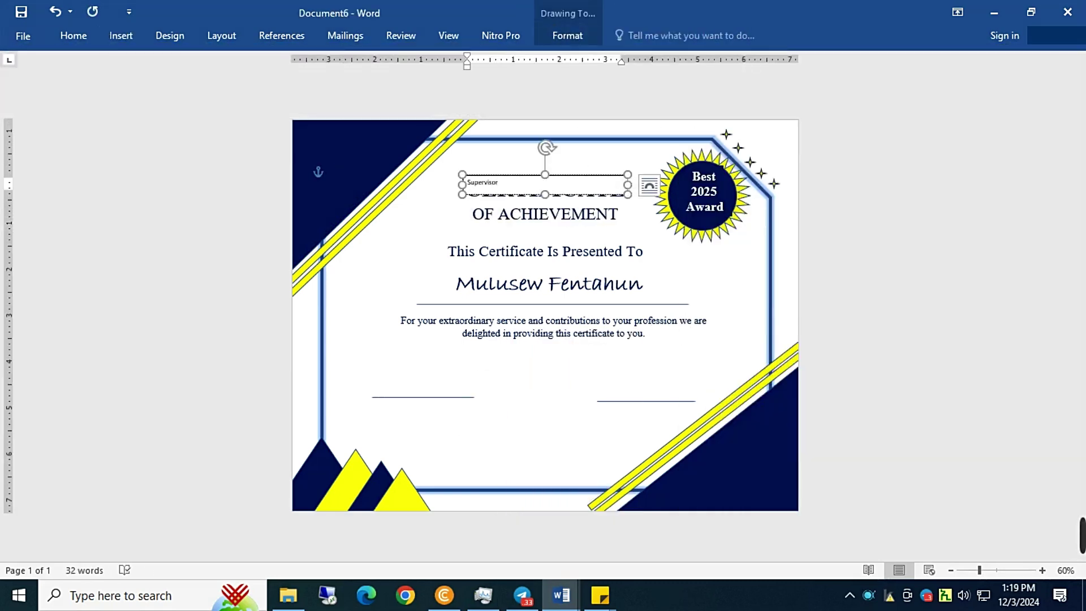
pyautogui.moveTo(597, 194)
pyautogui.mouseDown()
pyautogui.moveTo(515, 423)
pyautogui.moveTo(437, 422)
pyautogui.mouseUp()
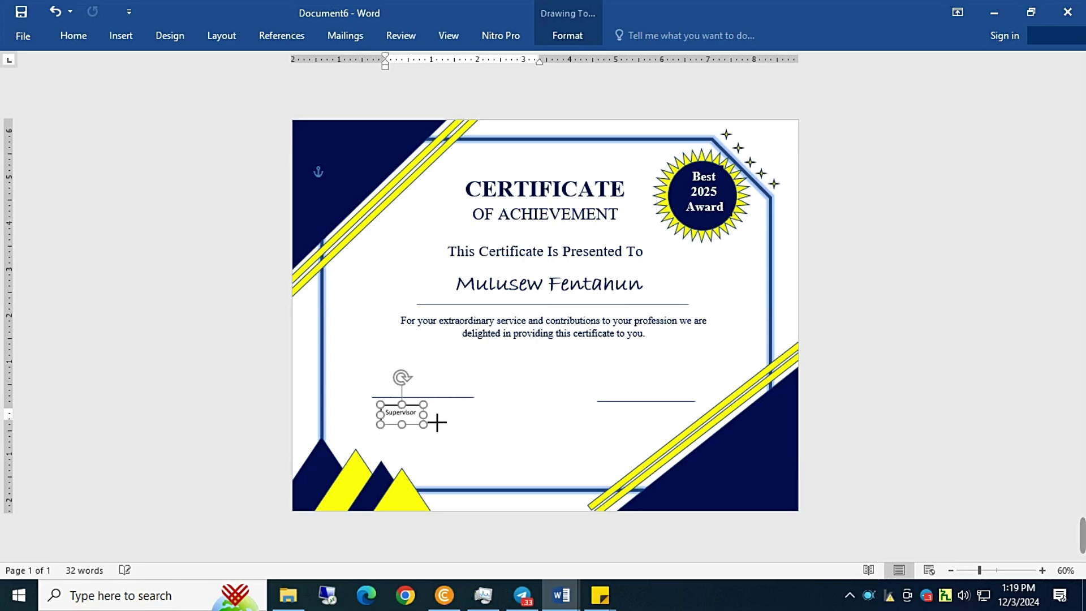
pyautogui.click(74, 35)
pyautogui.click(568, 35)
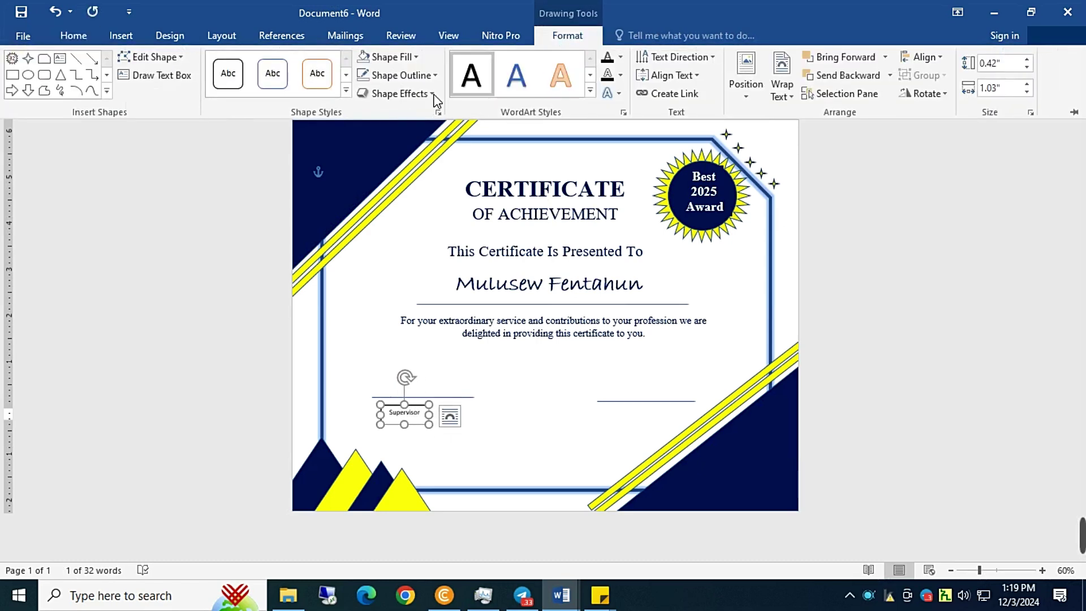
pyautogui.click(408, 75)
pyautogui.click(396, 215)
# Make Supervisor larger Times New Roman, then duplicate it under the right line as 'Manager'.
pyautogui.click(197, 63)
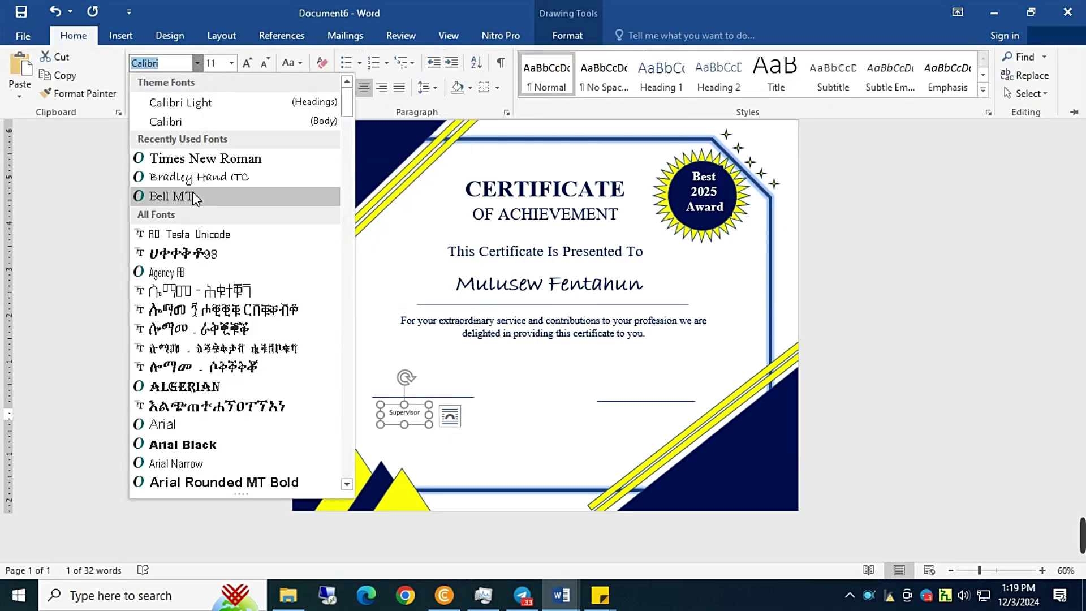
pyautogui.click(182, 170)
pyautogui.click(247, 63)
pyautogui.click(247, 63)
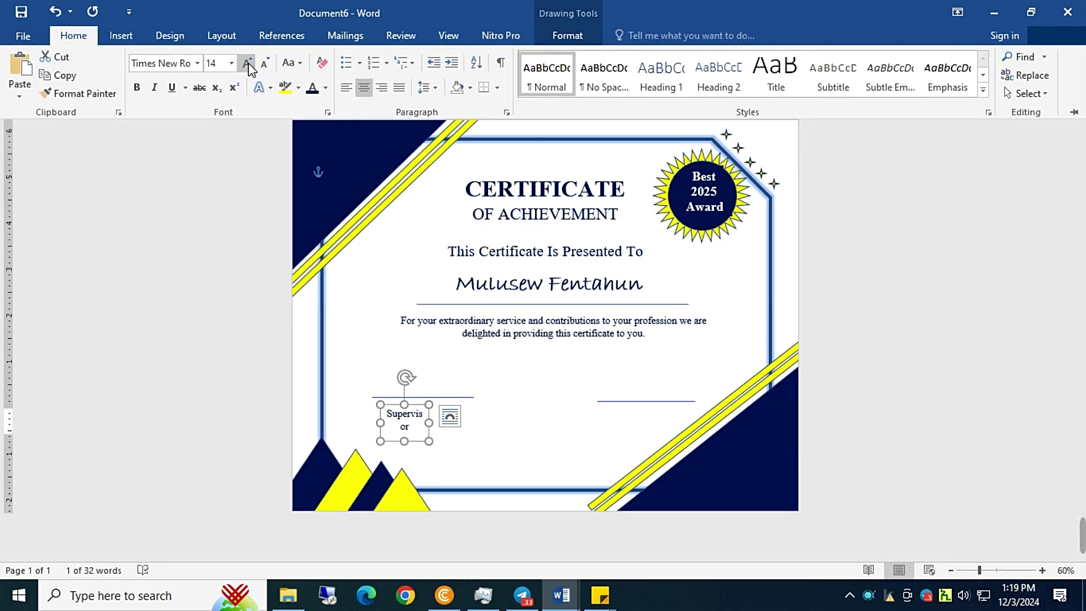
pyautogui.click(247, 63)
pyautogui.click(247, 62)
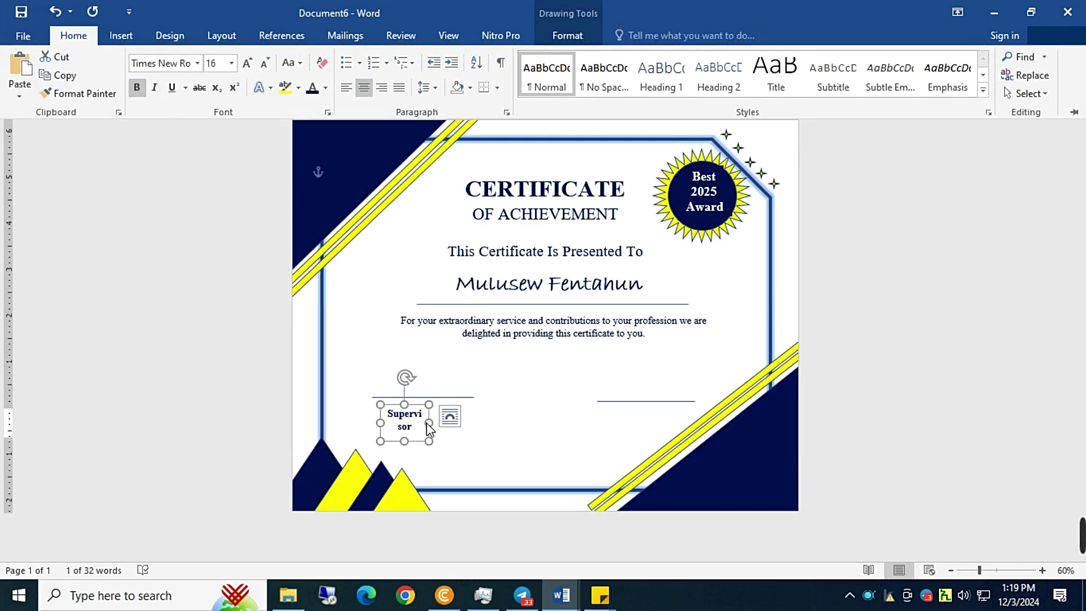
pyautogui.moveTo(428, 424); pyautogui.dragTo(680, 414)
pyautogui.hotkey('ctrl', 'c')
pyautogui.hotkey('ctrl', 'v')
pyautogui.doubleClick(669, 416)
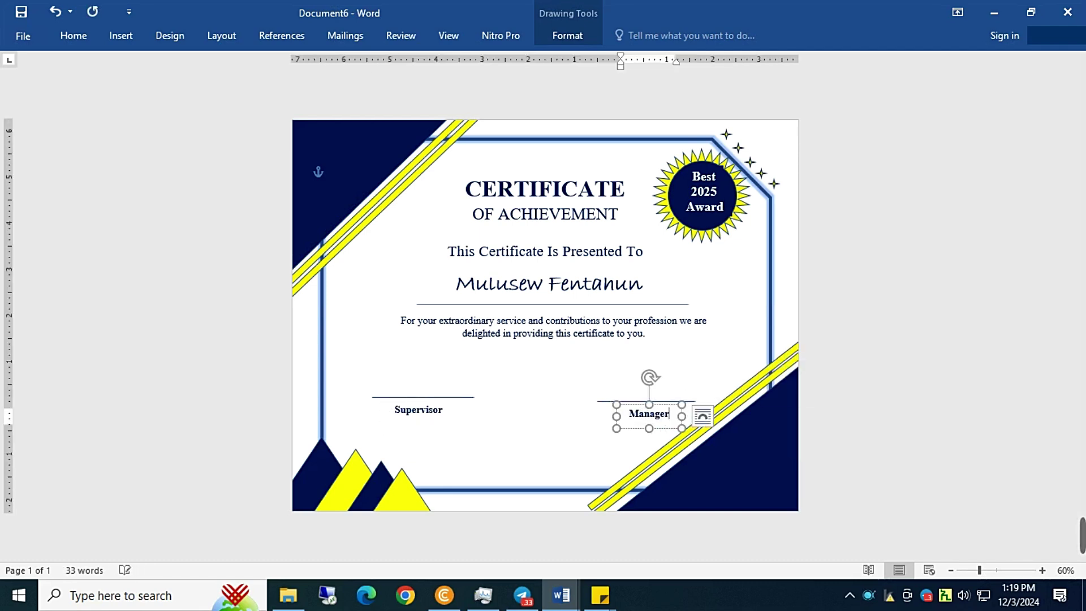
pyautogui.click(799, 322)
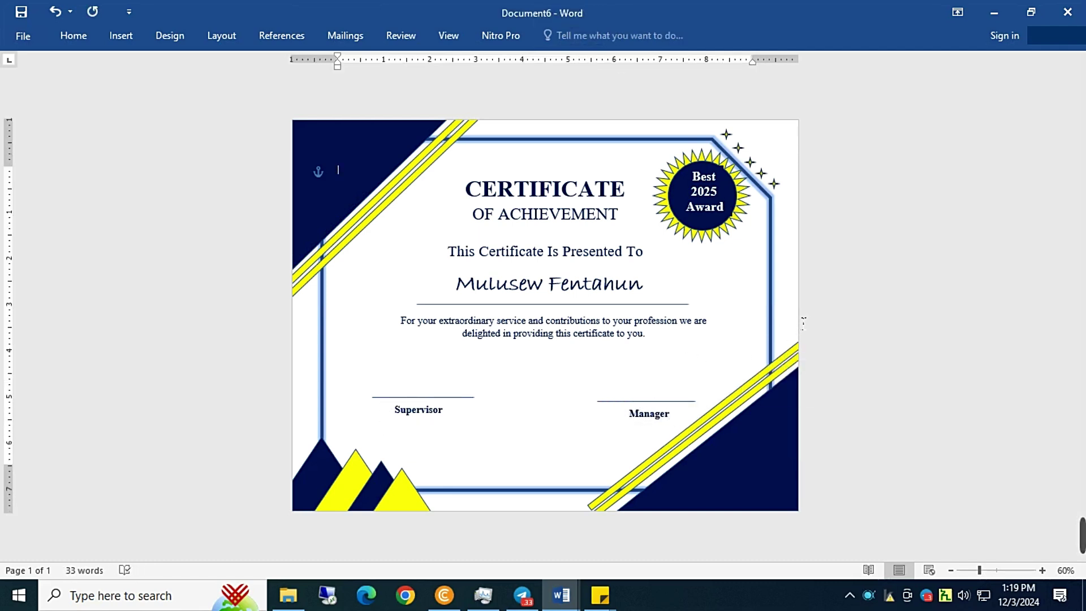
# Zoom in and back out to inspect the whole certificate.
pyautogui.click(998, 572)
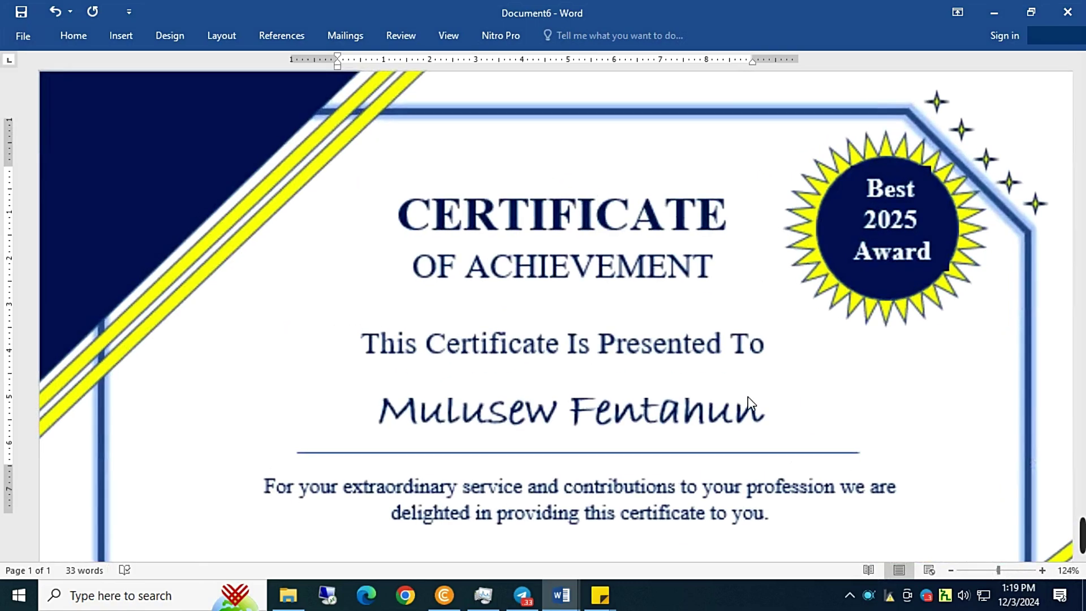
pyautogui.click(951, 570)
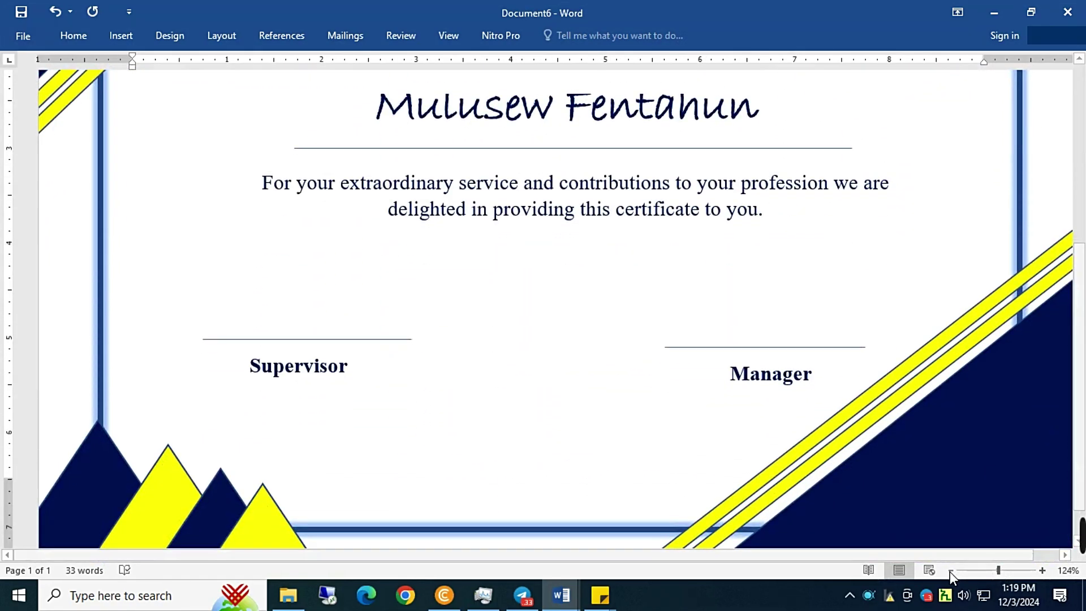
pyautogui.click(950, 570)
pyautogui.click(951, 570)
pyautogui.click(950, 570)
pyautogui.click(950, 570)
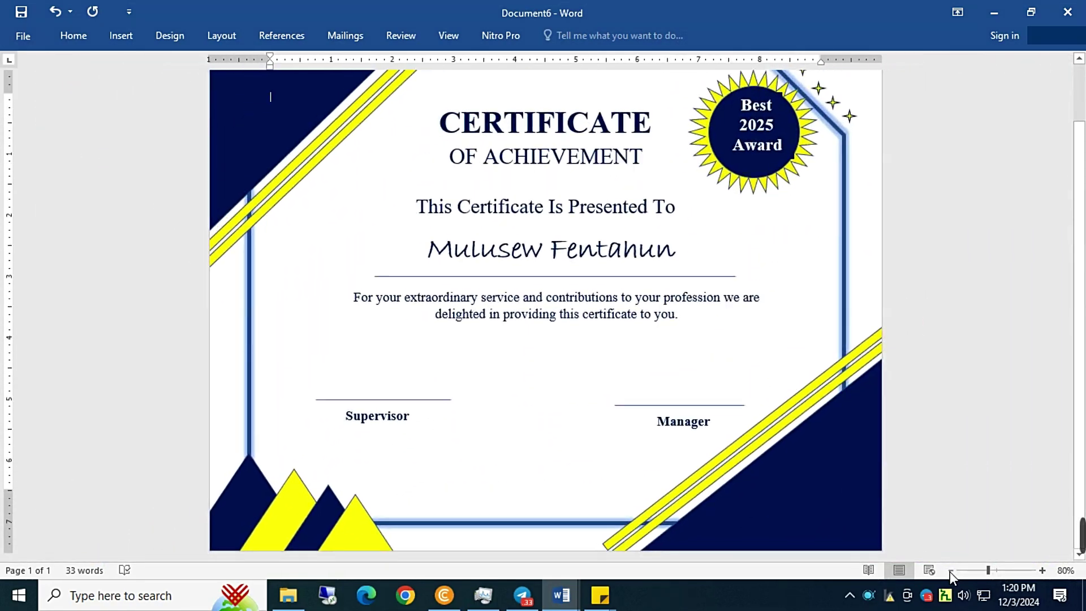
pyautogui.click(950, 570)
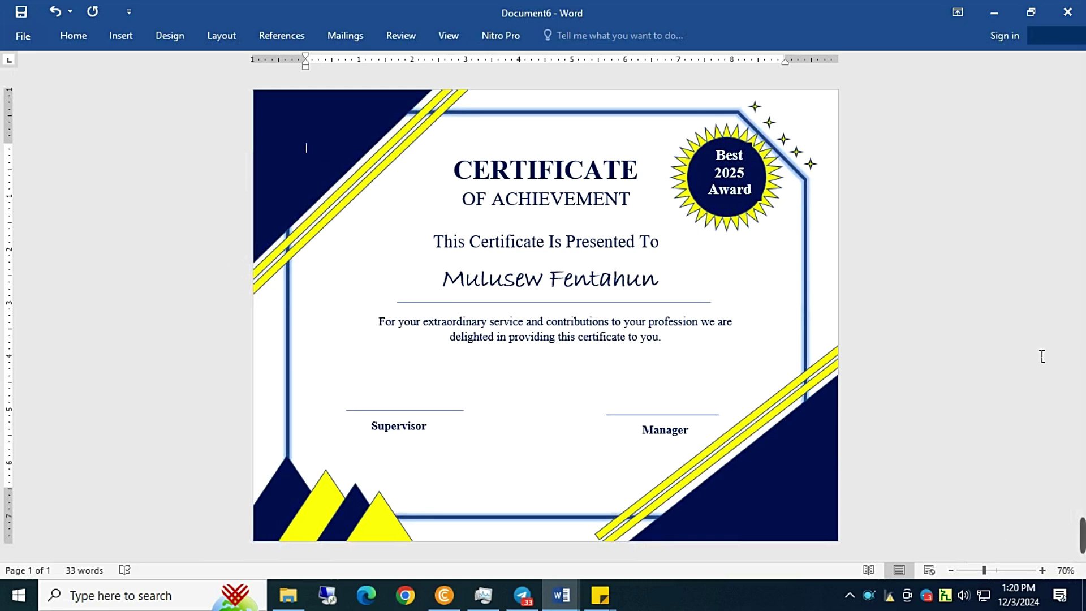
# Arrange Certificate Design.docx and Document6 side by side, zooming Document6 out to fit.
pyautogui.click(997, 21)
pyautogui.moveTo(561, 595)
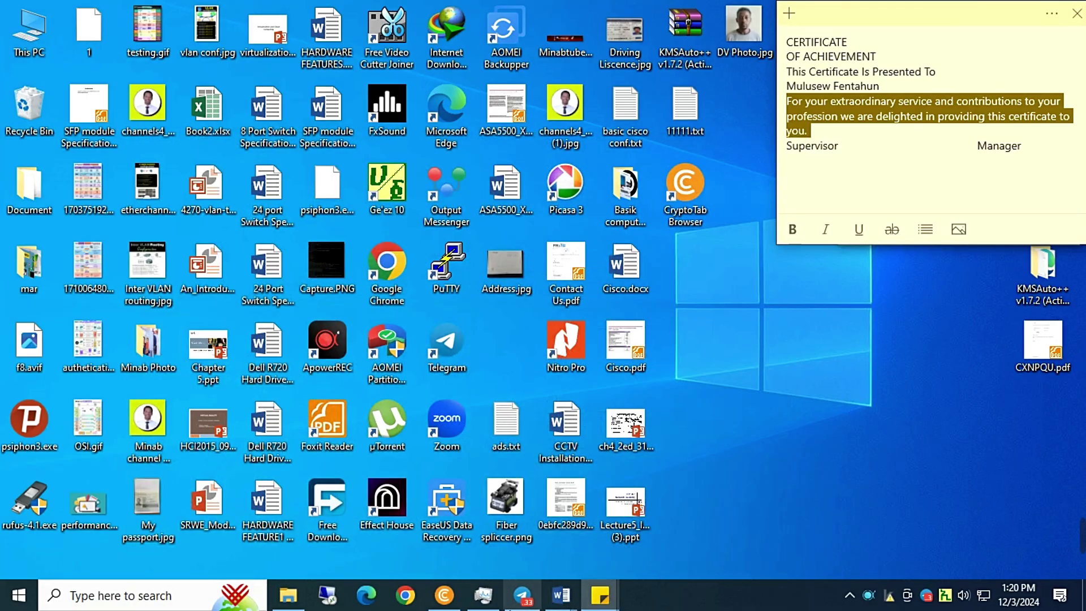
pyautogui.click(500, 552)
pyautogui.click(1036, 19)
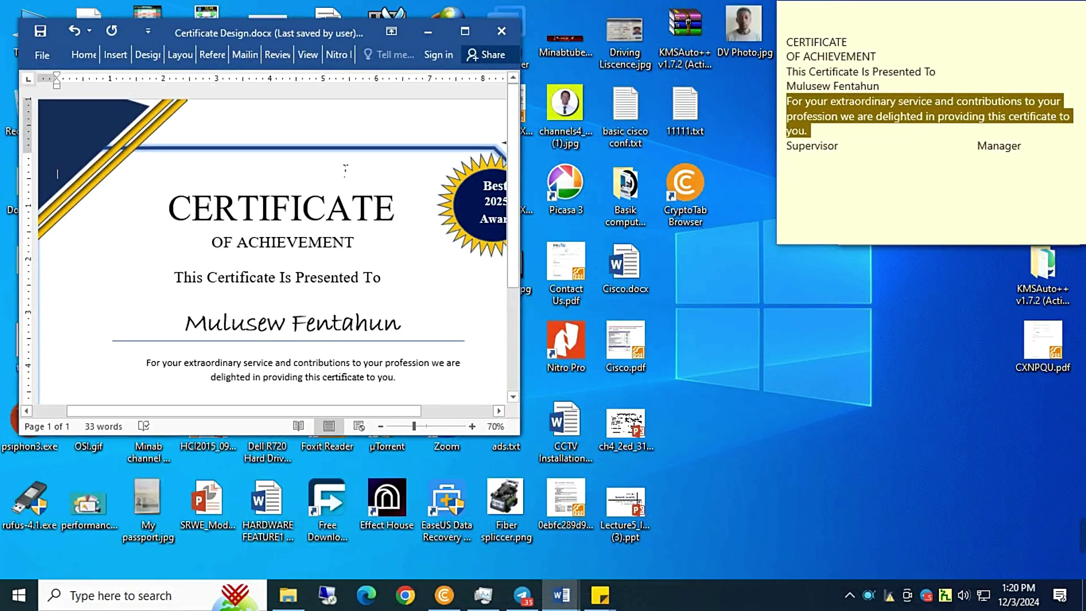
pyautogui.moveTo(415, 427)
pyautogui.mouseDown()
pyautogui.moveTo(388, 426)
pyautogui.moveTo(406, 425)
pyautogui.mouseUp()
pyautogui.moveTo(560, 595)
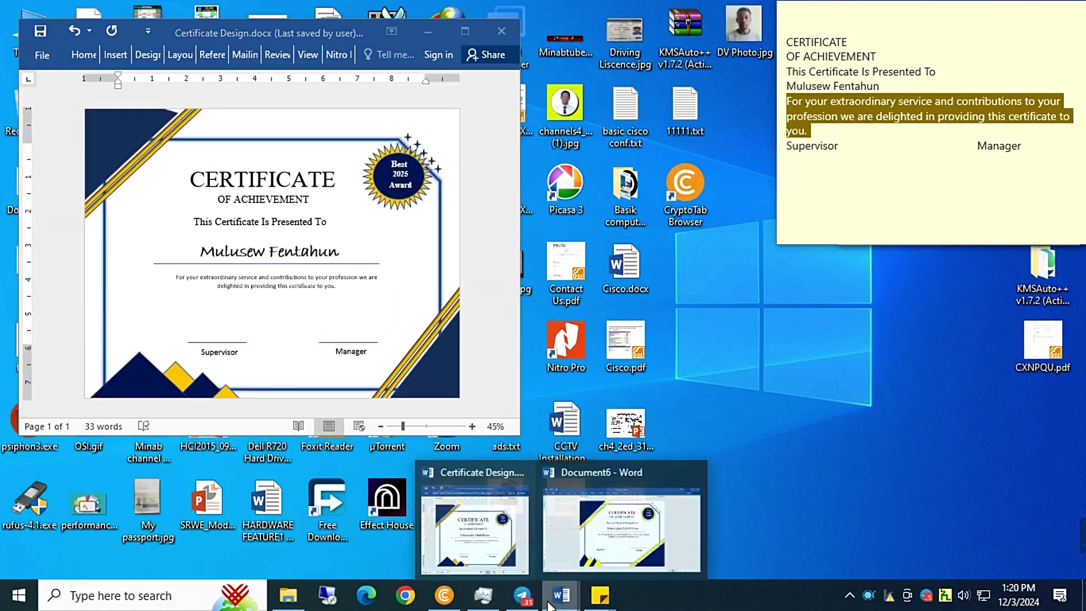
pyautogui.click(647, 549)
pyautogui.click(1031, 12)
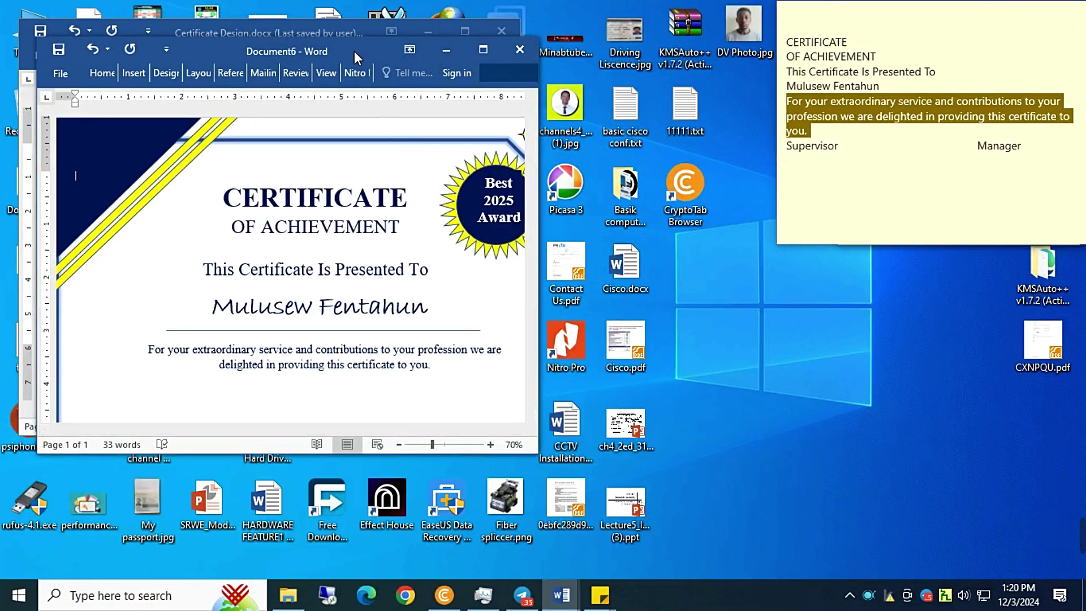
pyautogui.moveTo(354, 51)
pyautogui.mouseDown()
pyautogui.moveTo(840, 49)
pyautogui.moveTo(823, 42)
pyautogui.mouseUp()
pyautogui.moveTo(1009, 229); pyautogui.dragTo(1070, 229)
pyautogui.click(930, 436)
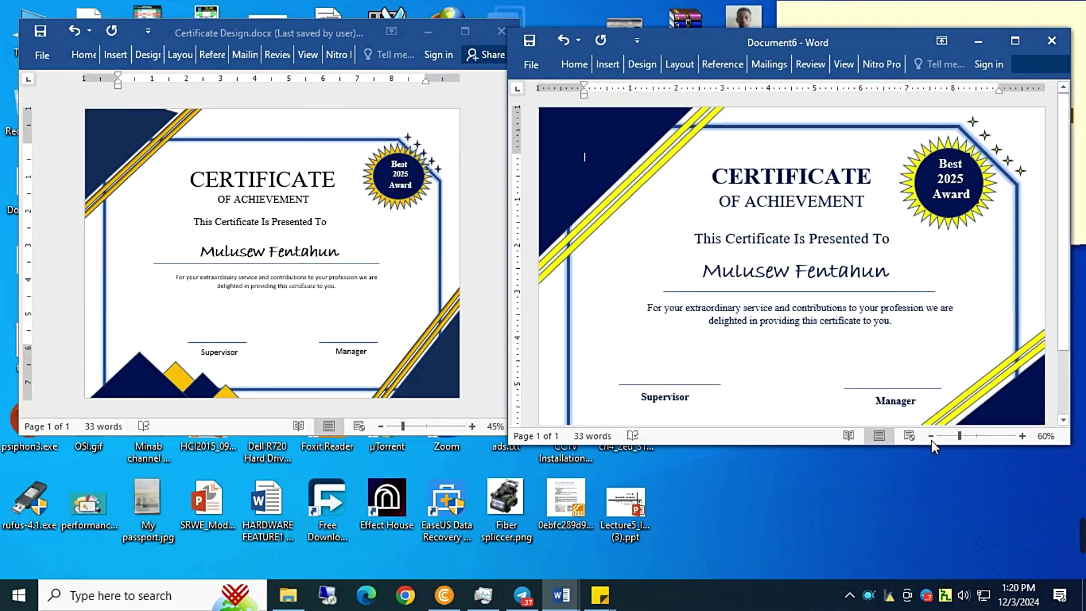
pyautogui.click(930, 436)
pyautogui.click(930, 436)
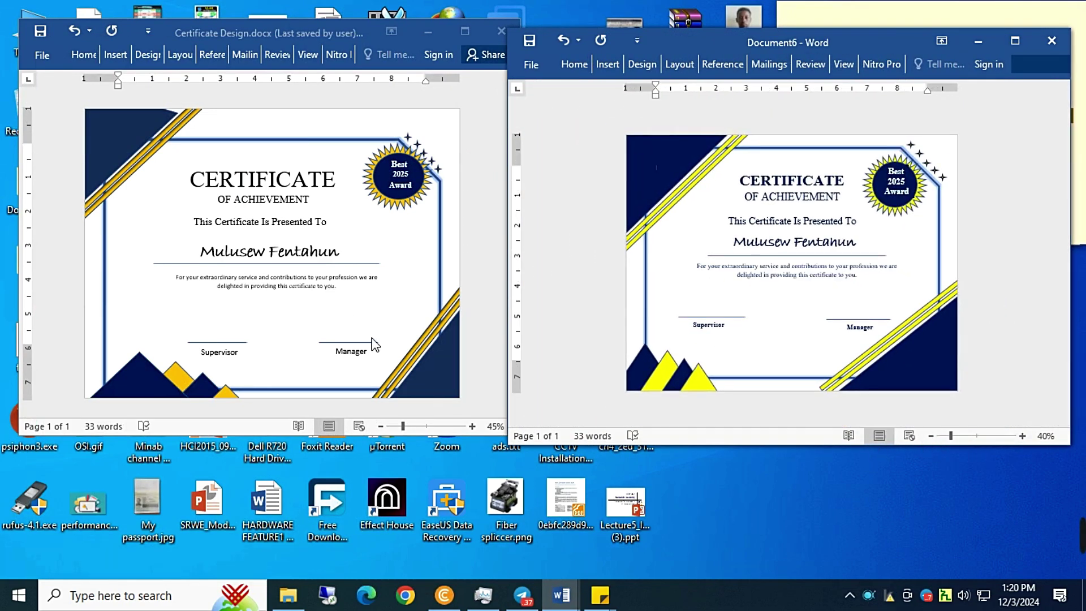